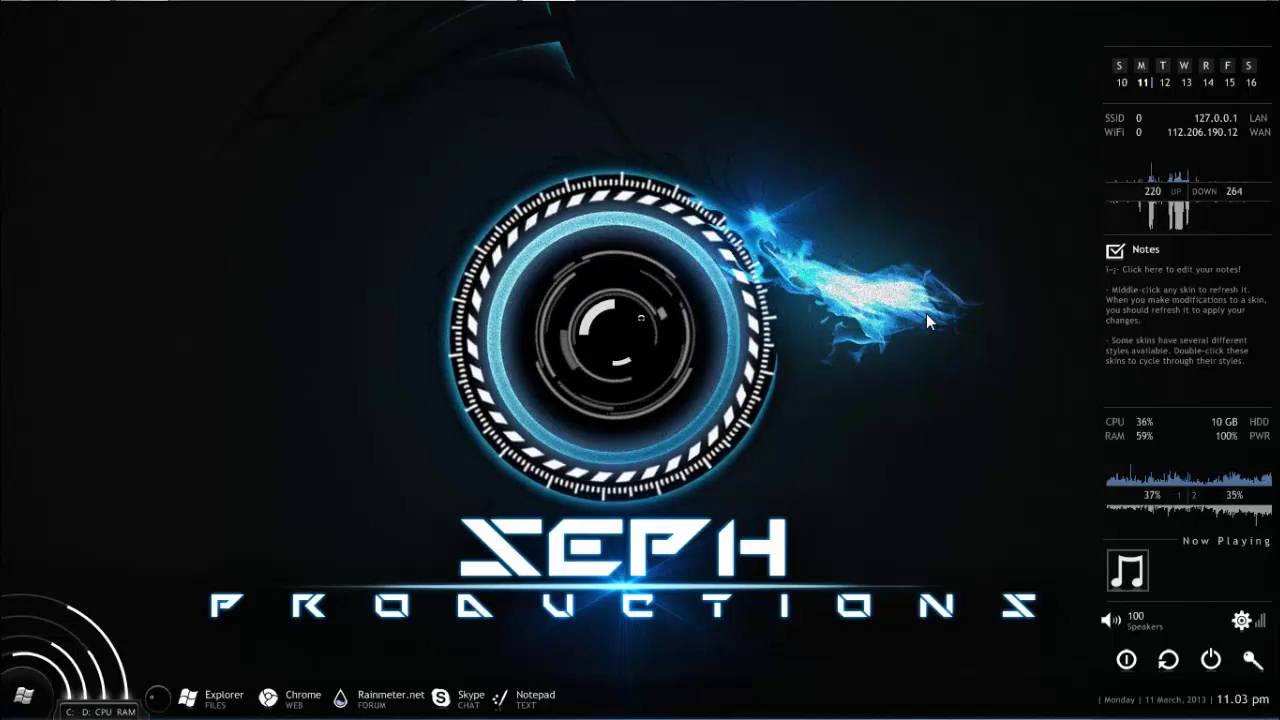
- Refresh the Windows desktop repeatedly from its right-click menu
right_click(883, 360)
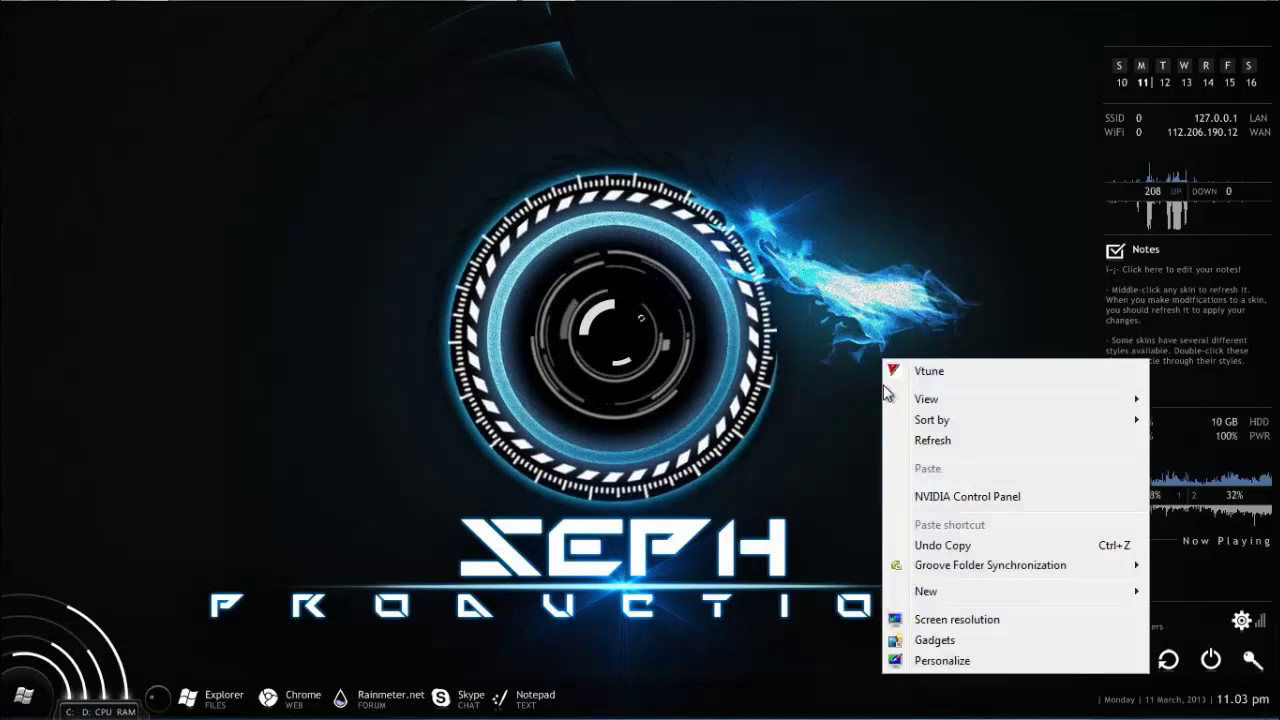
click(937, 443)
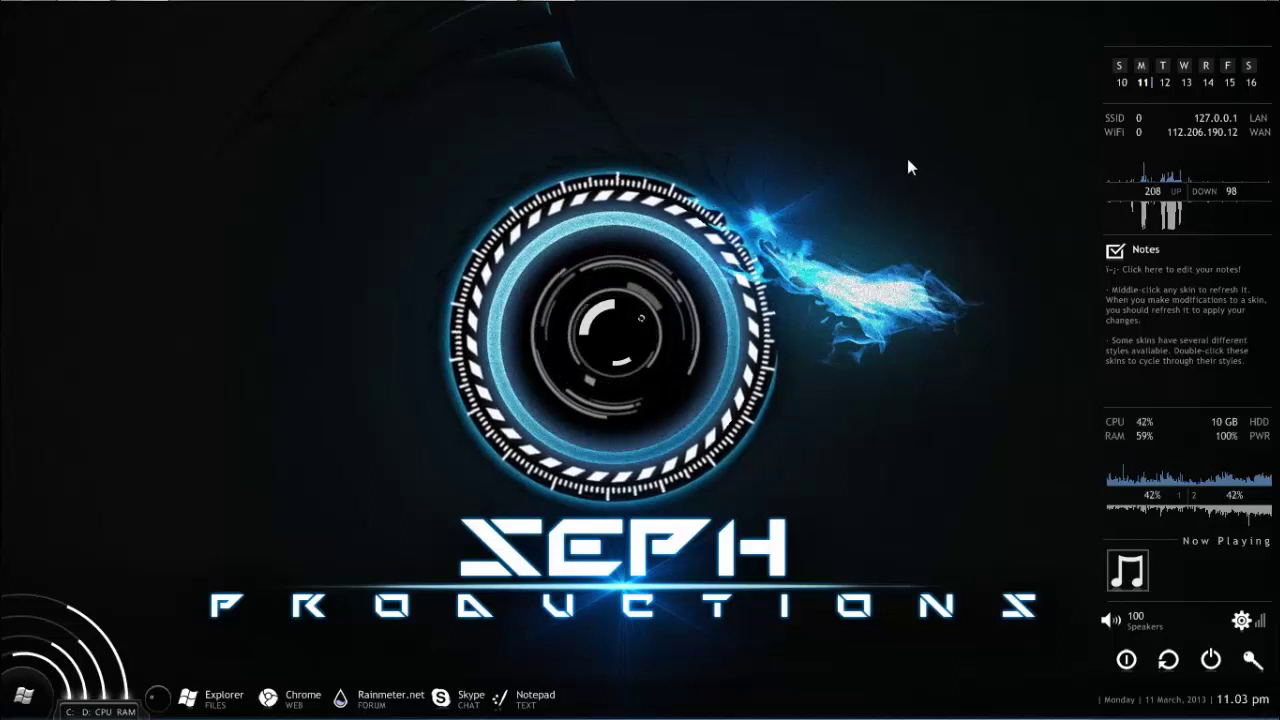
right_click(831, 191)
click(865, 278)
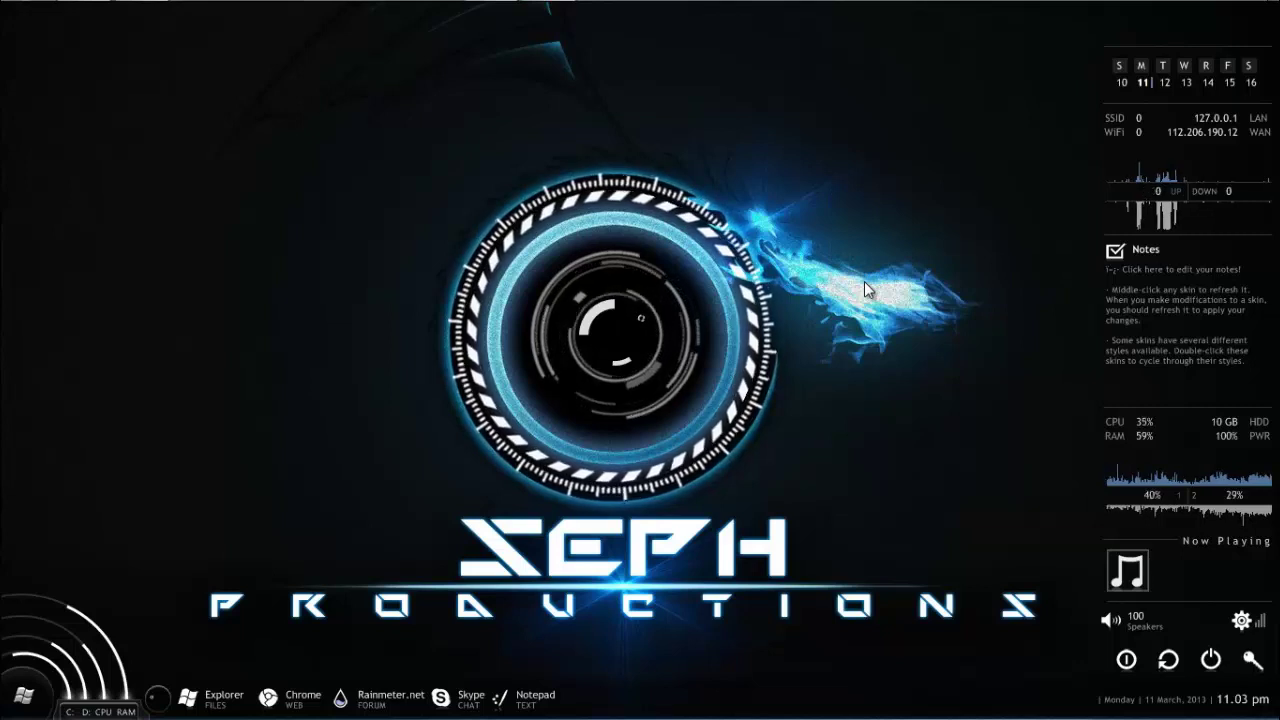
right_click(802, 360)
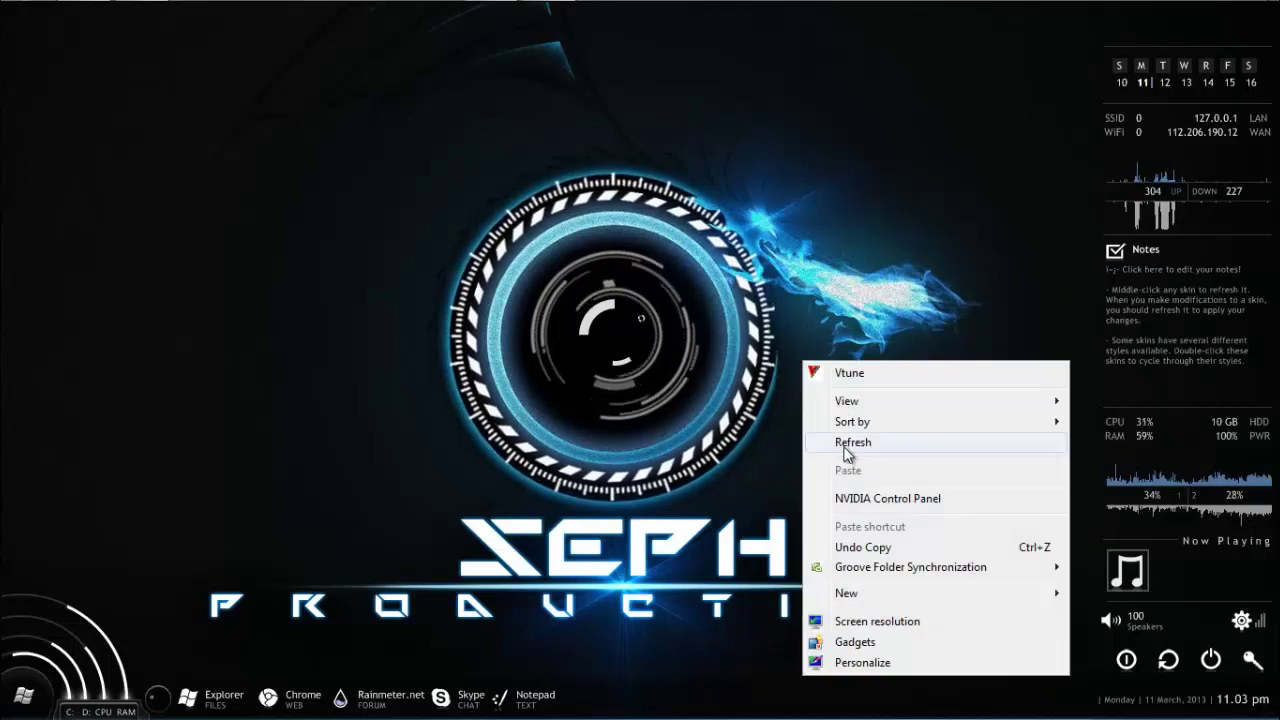
click(880, 443)
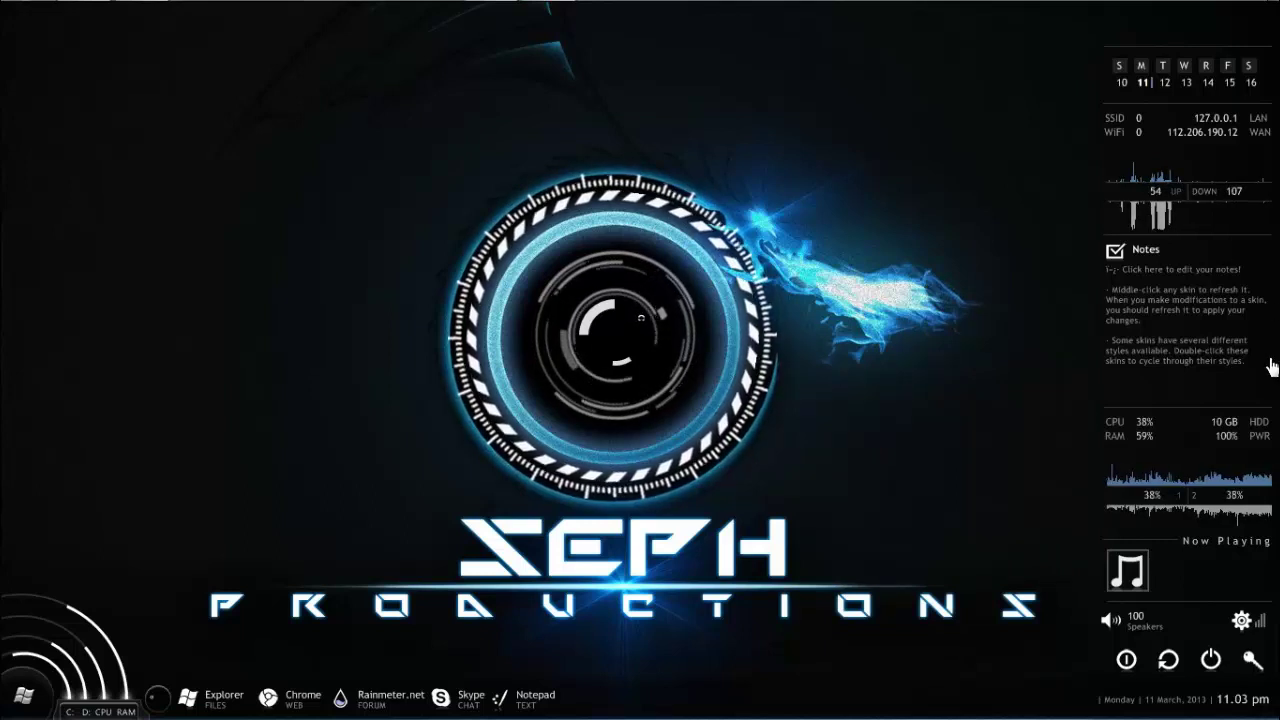
right_click(906, 290)
click(915, 383)
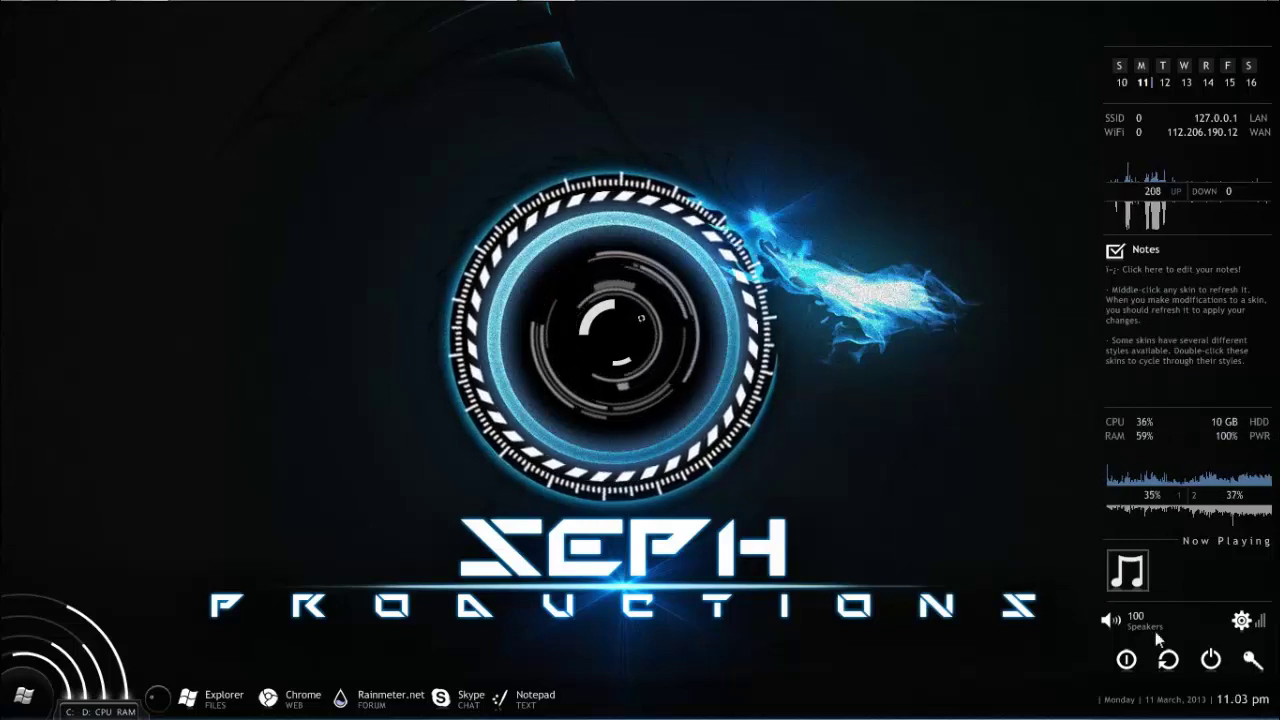
right_click(857, 317)
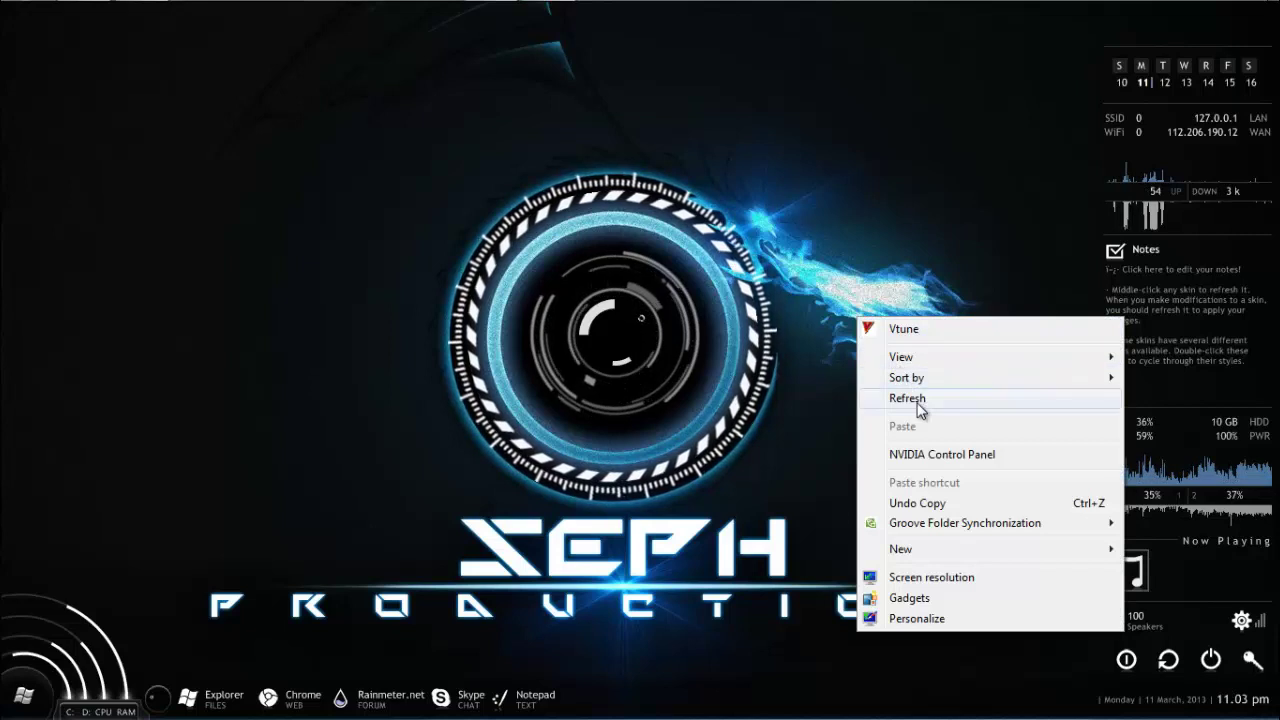
click(917, 400)
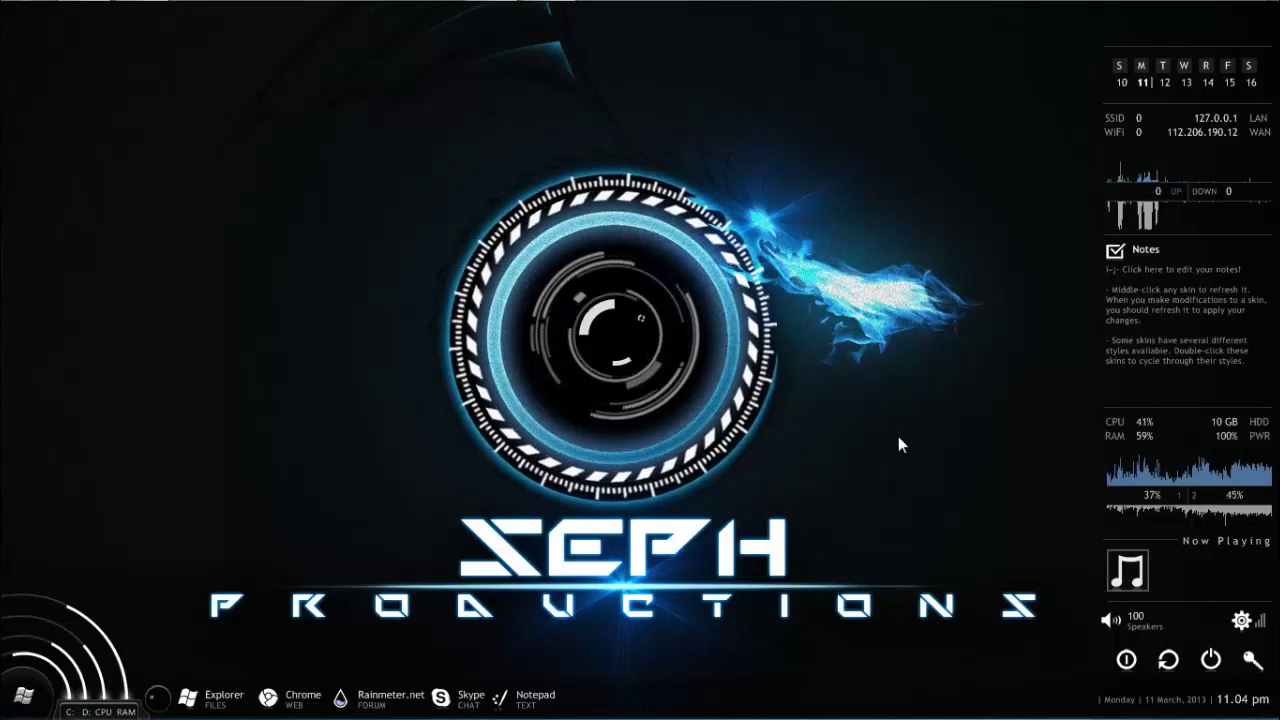
right_click(685, 131)
click(733, 212)
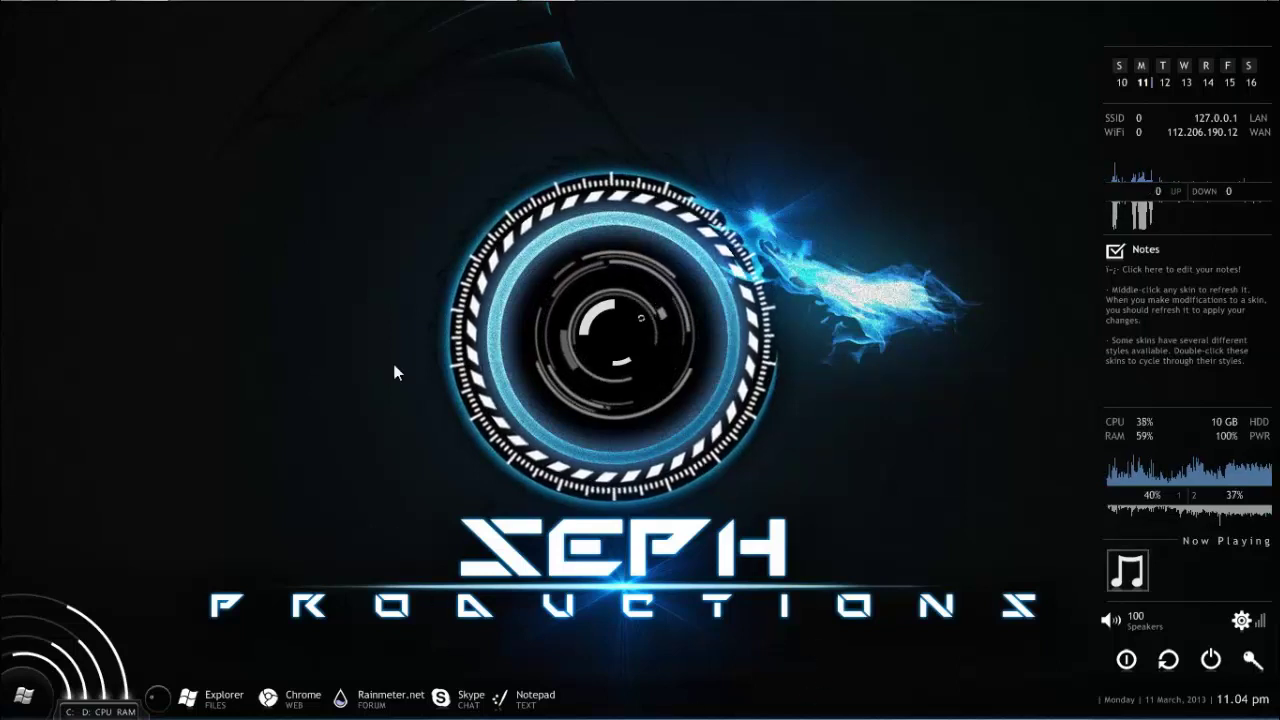
right_click(749, 292)
right_click(946, 166)
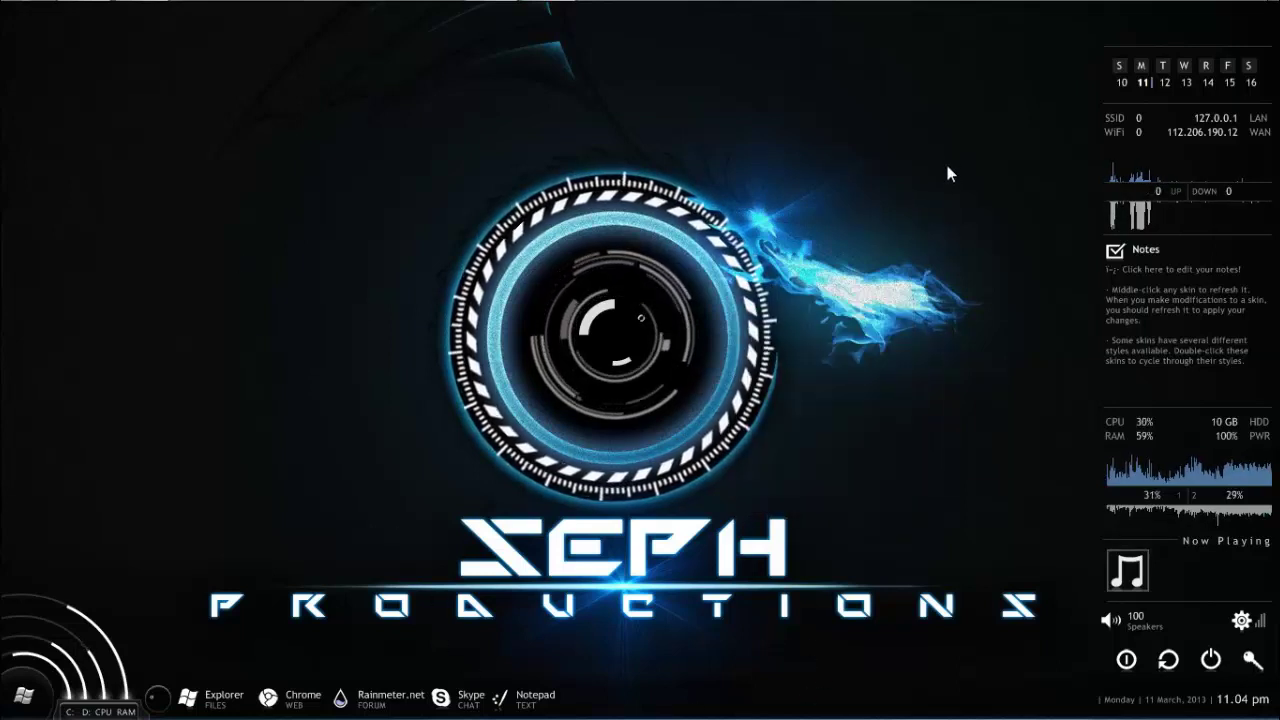
click(993, 237)
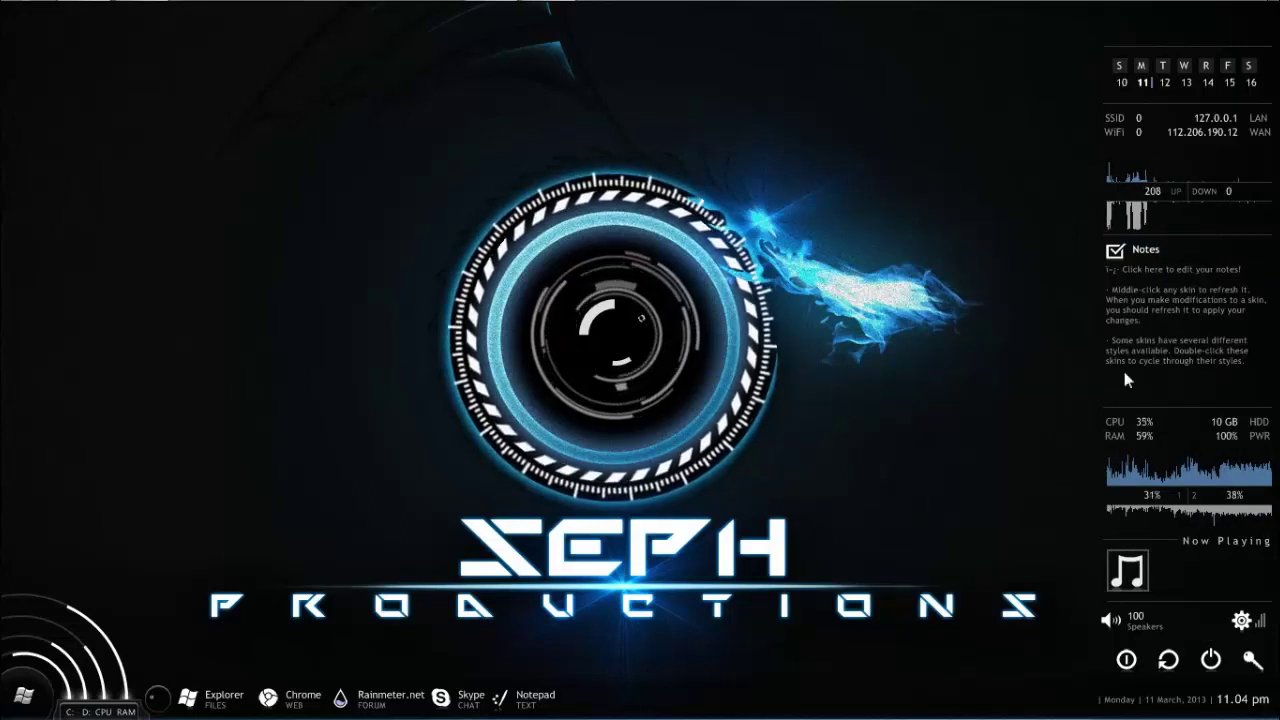
right_click(837, 279)
click(886, 357)
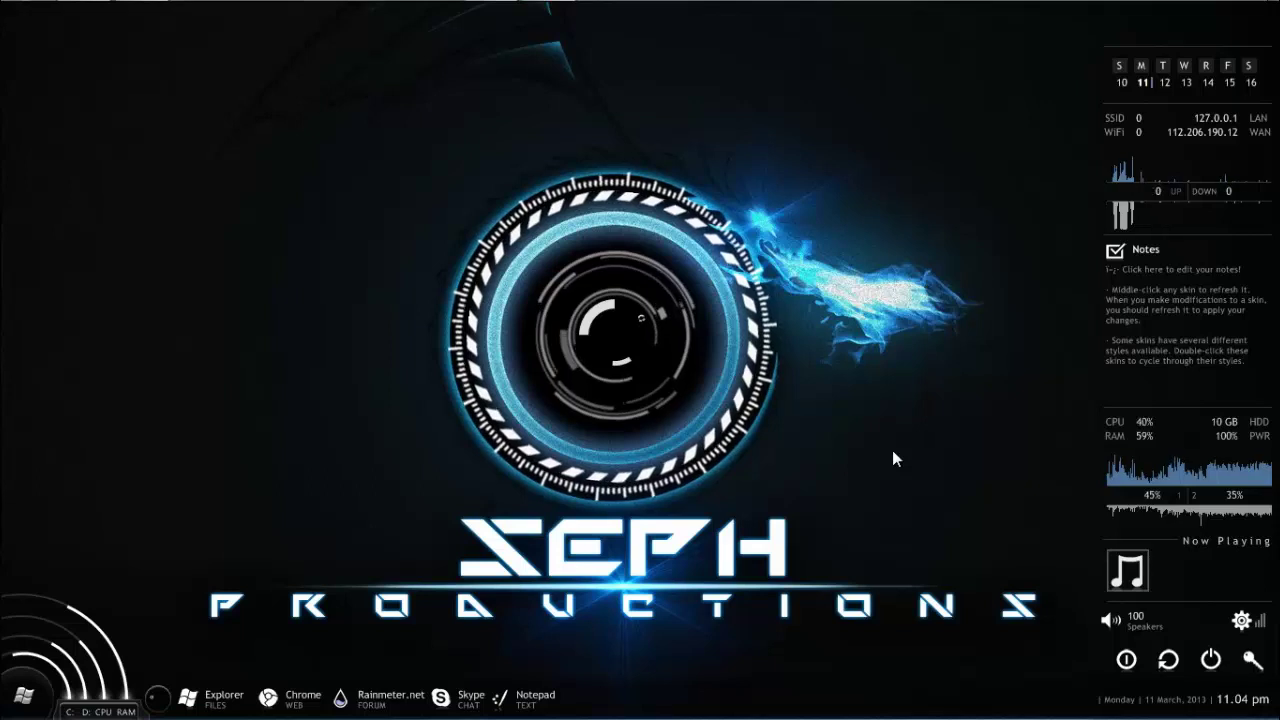
right_click(892, 305)
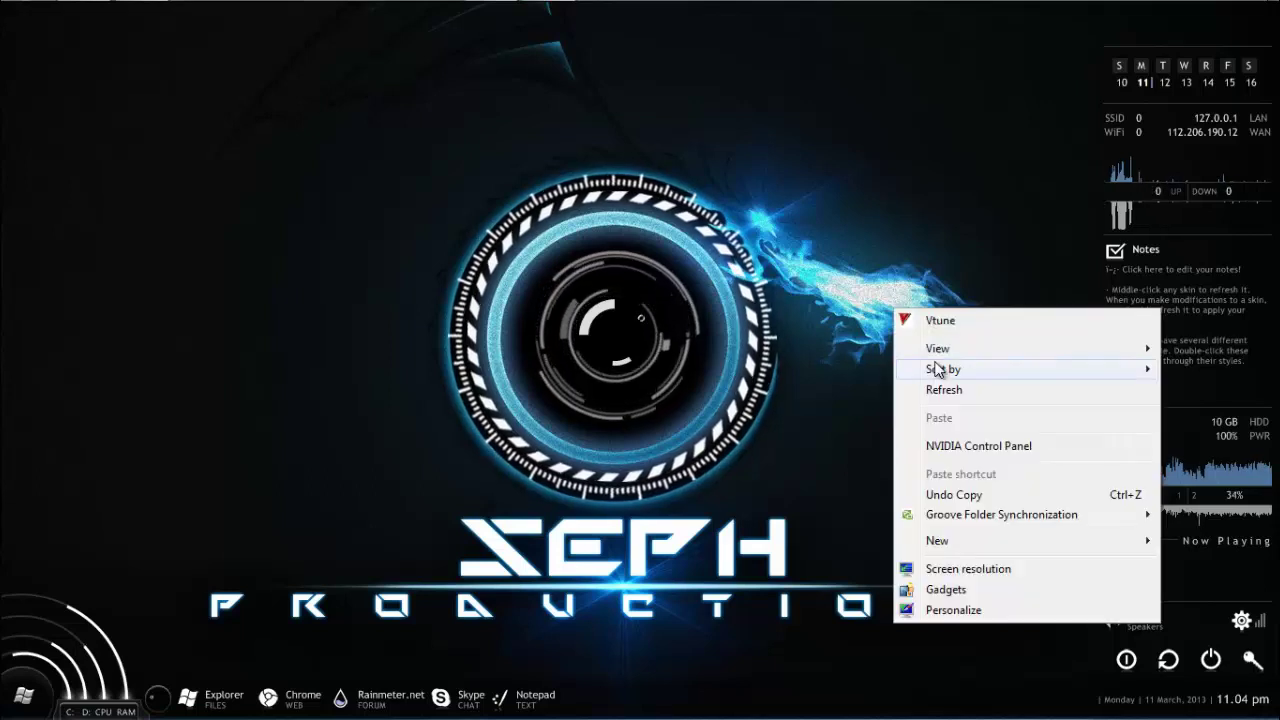
click(940, 390)
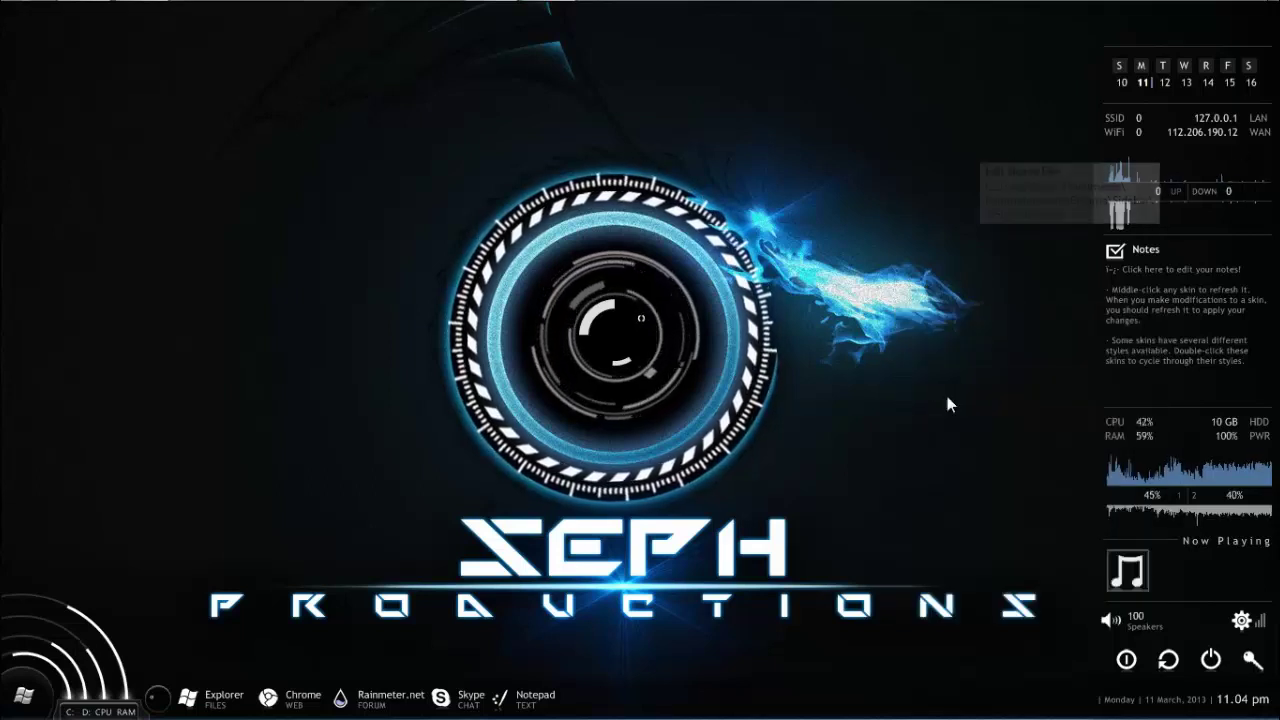
- Refresh the desktop once more and restore the Photoshop window showing Sharingan.jpg
right_click(888, 318)
click(920, 399)
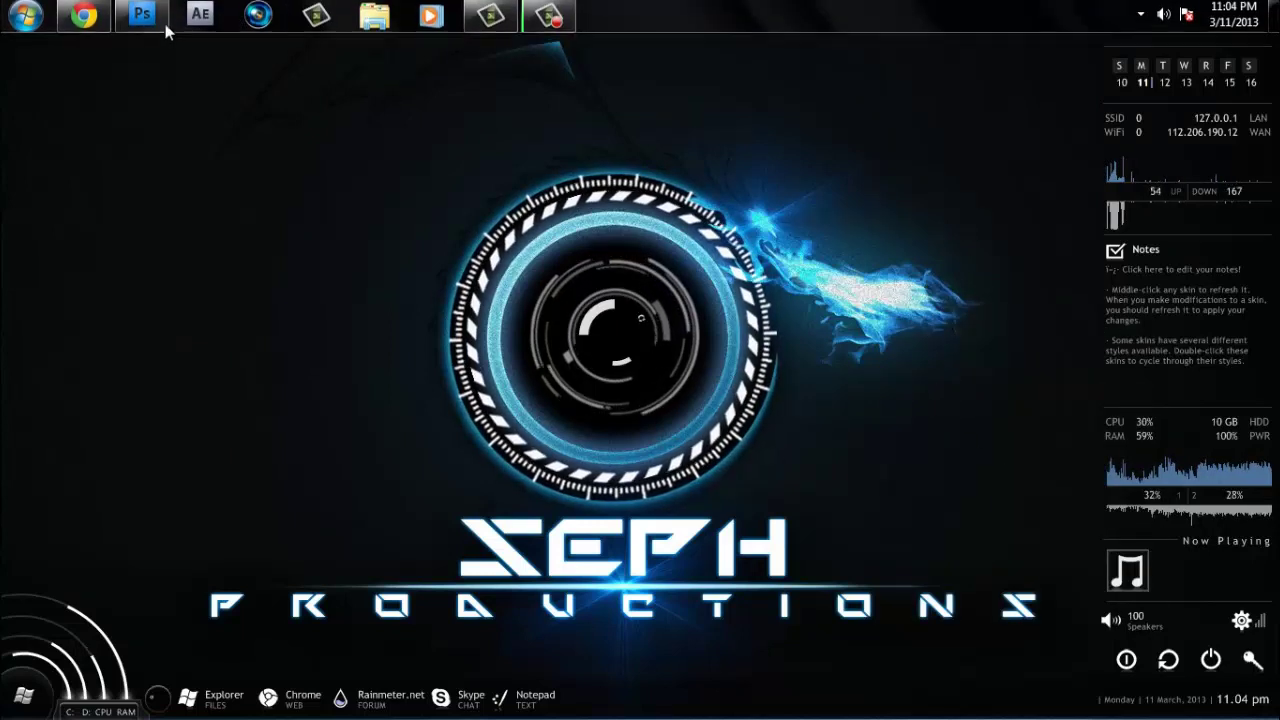
mouse_move(147, 27)
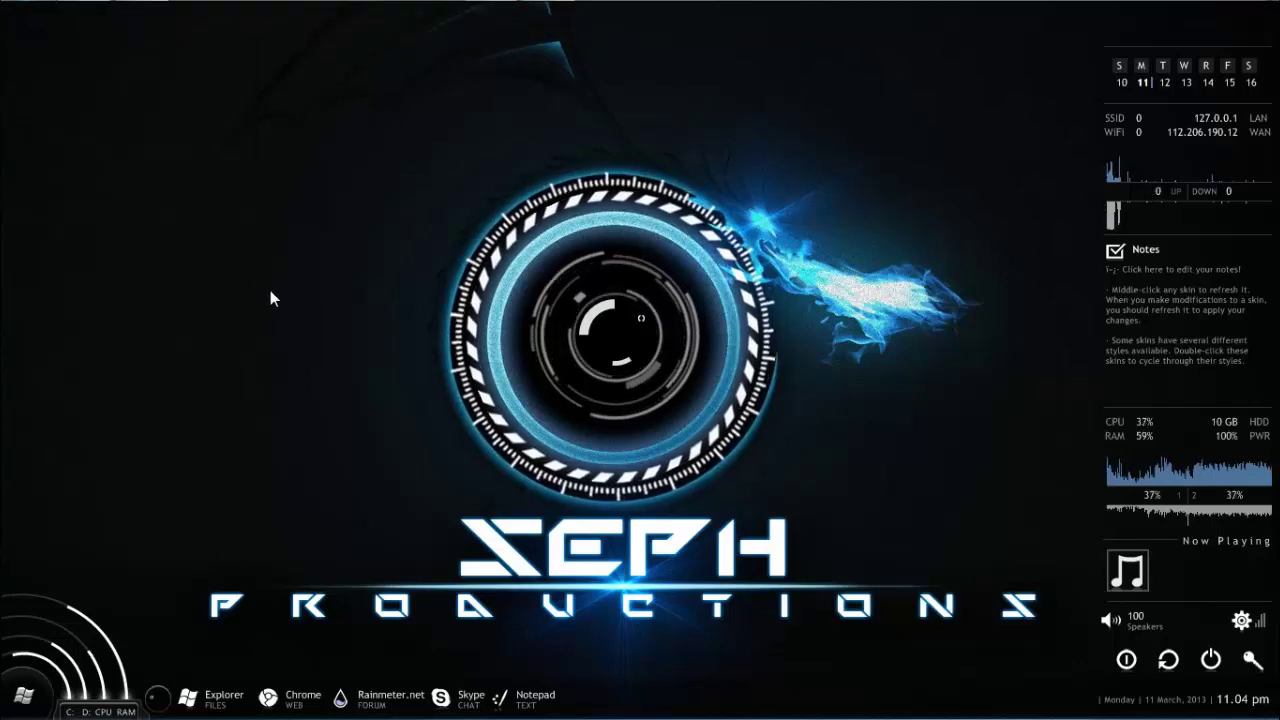
click(141, 14)
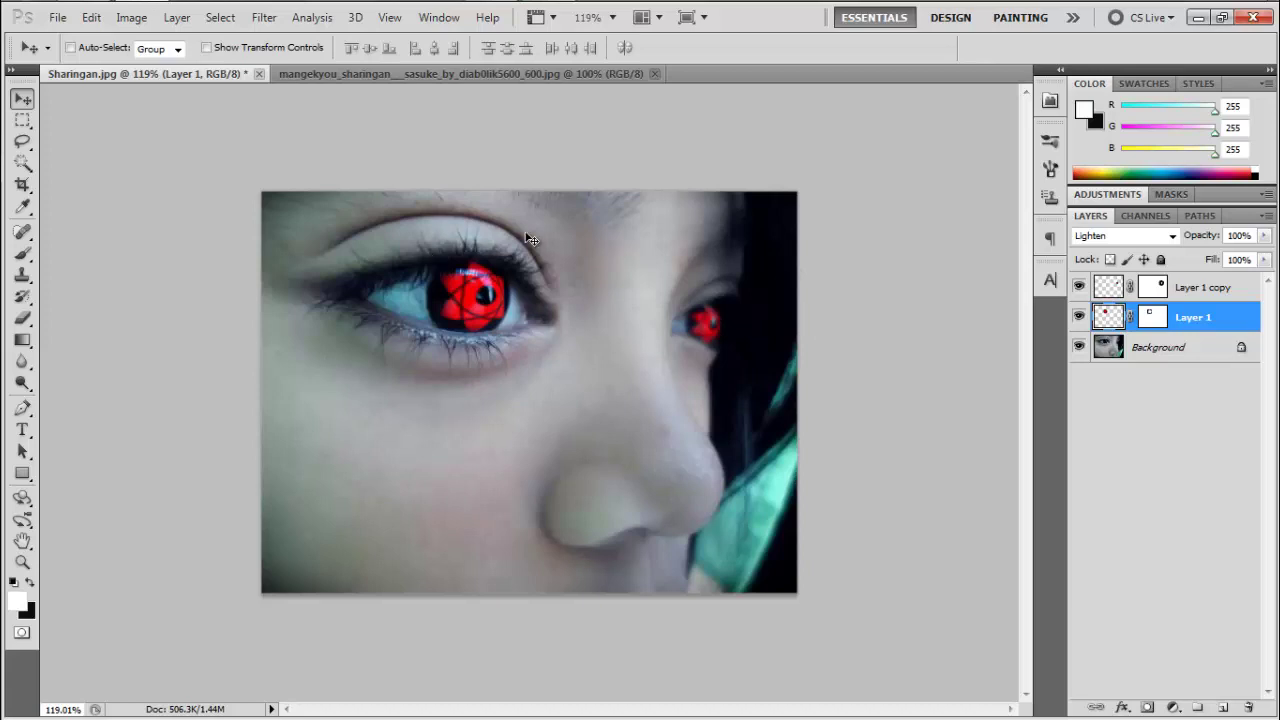
- Close the mangekyou_sharingan image, then close Sharingan.jpg without saving its changes
click(654, 73)
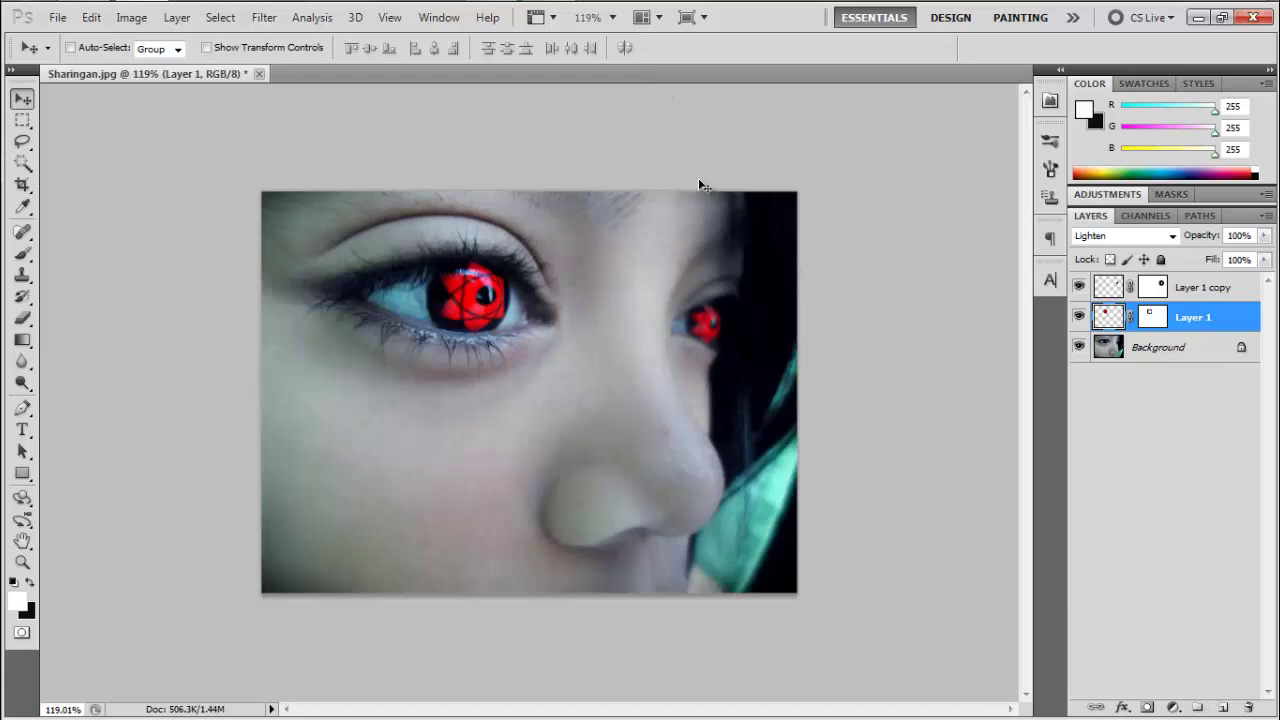
click(257, 74)
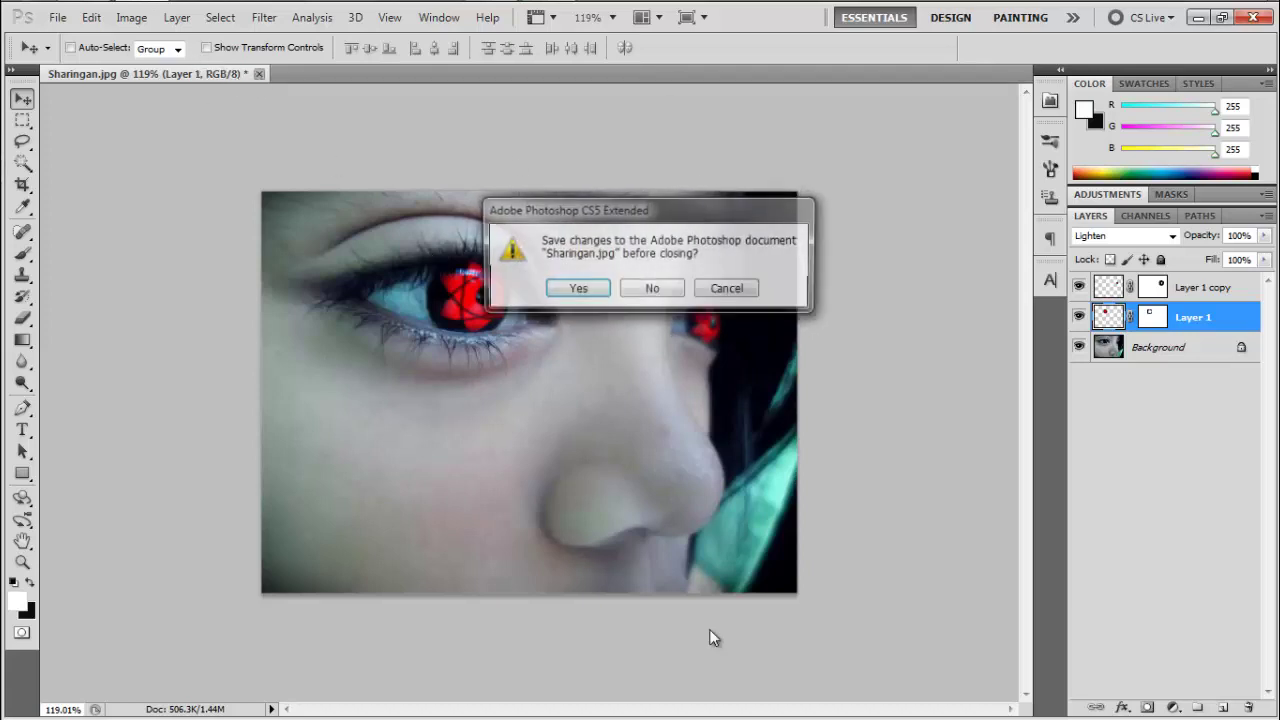
click(652, 290)
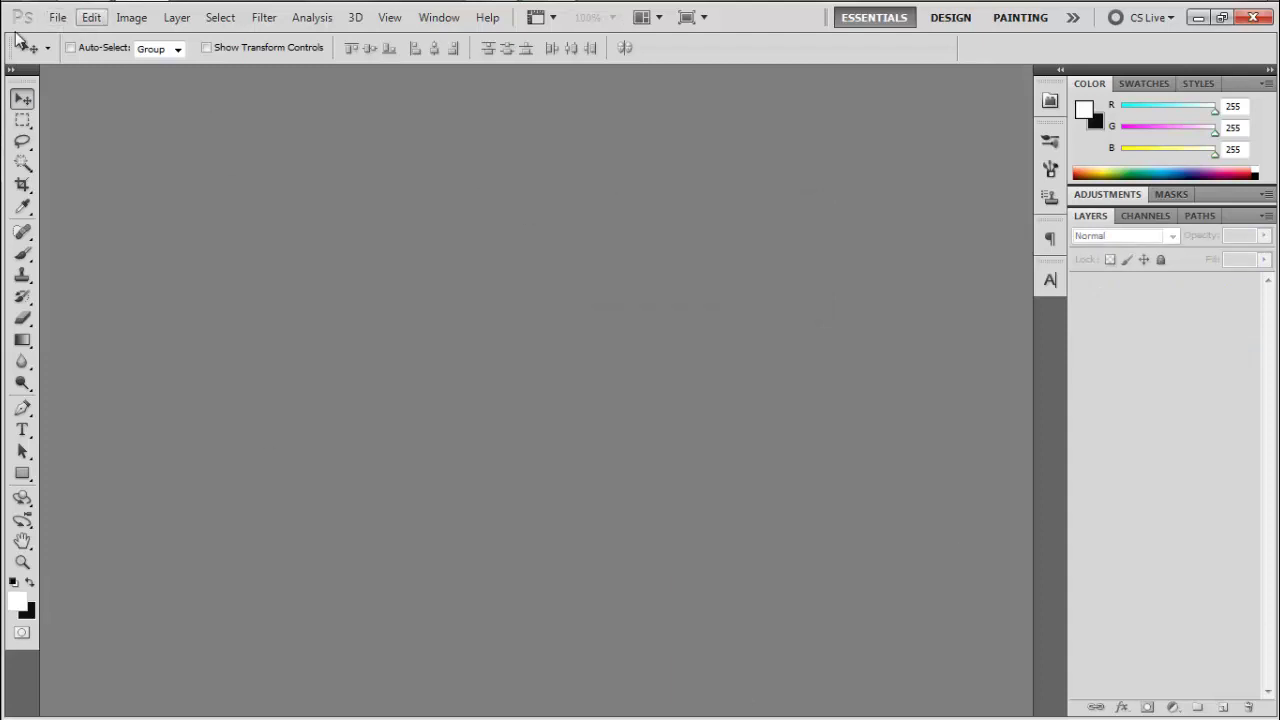
- Open the plain Sharingan.jpg face photo from the user's Downloads folder
click(57, 17)
click(60, 54)
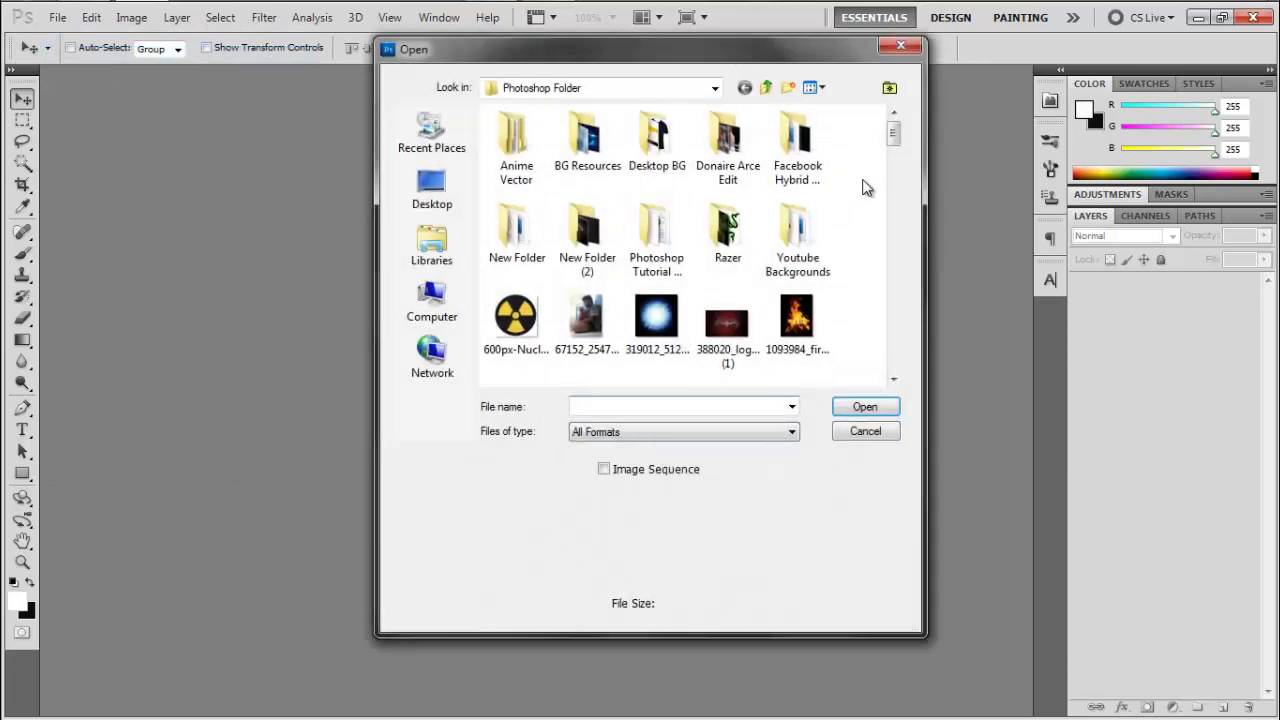
drag(897, 137, 899, 270)
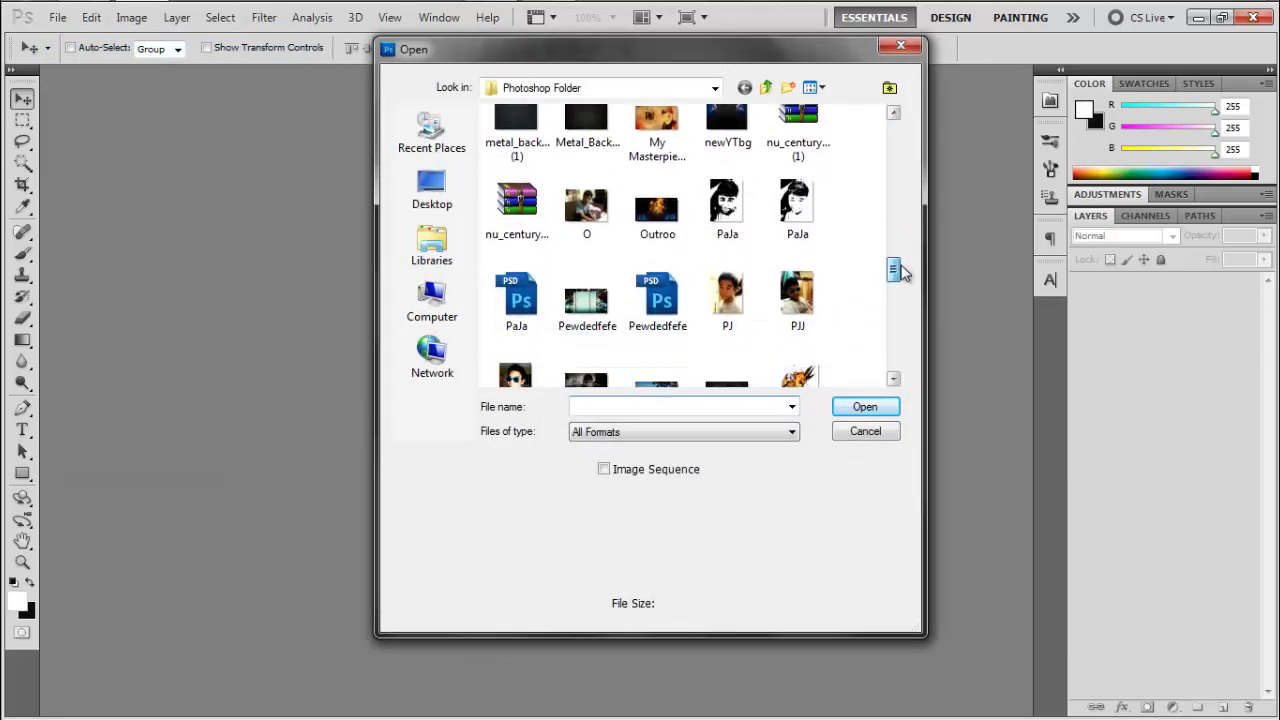
click(714, 88)
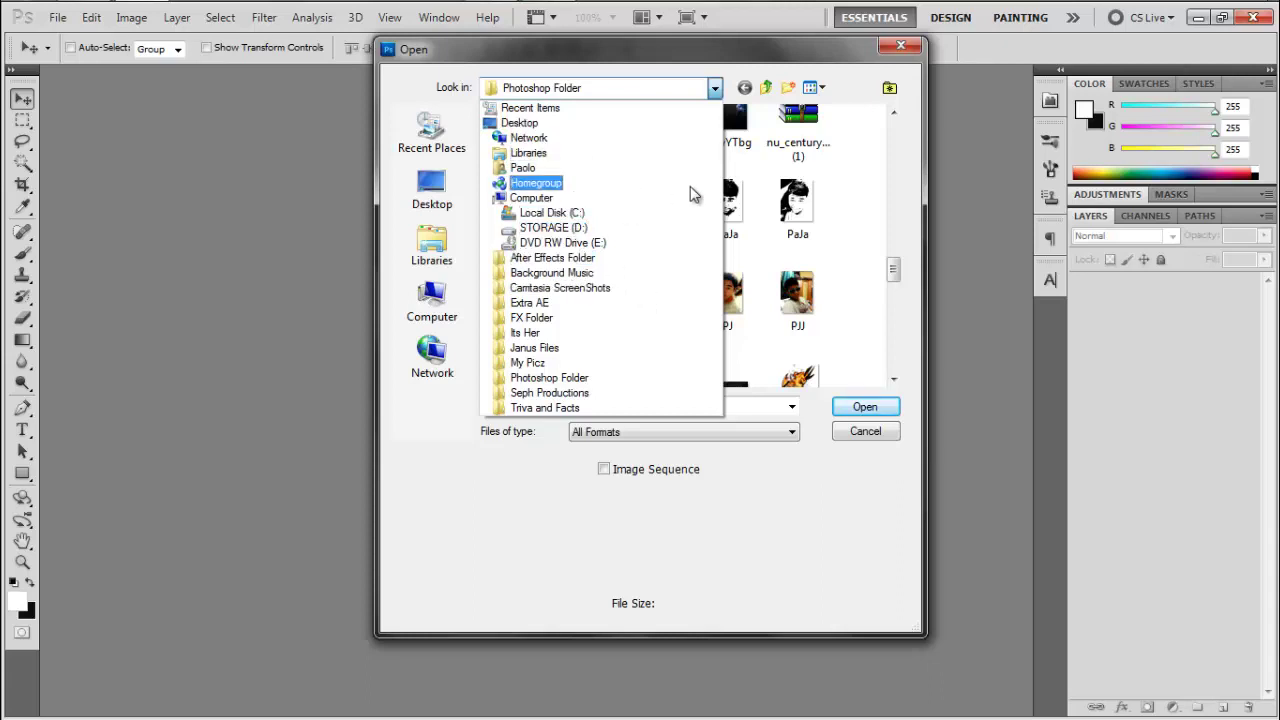
click(527, 168)
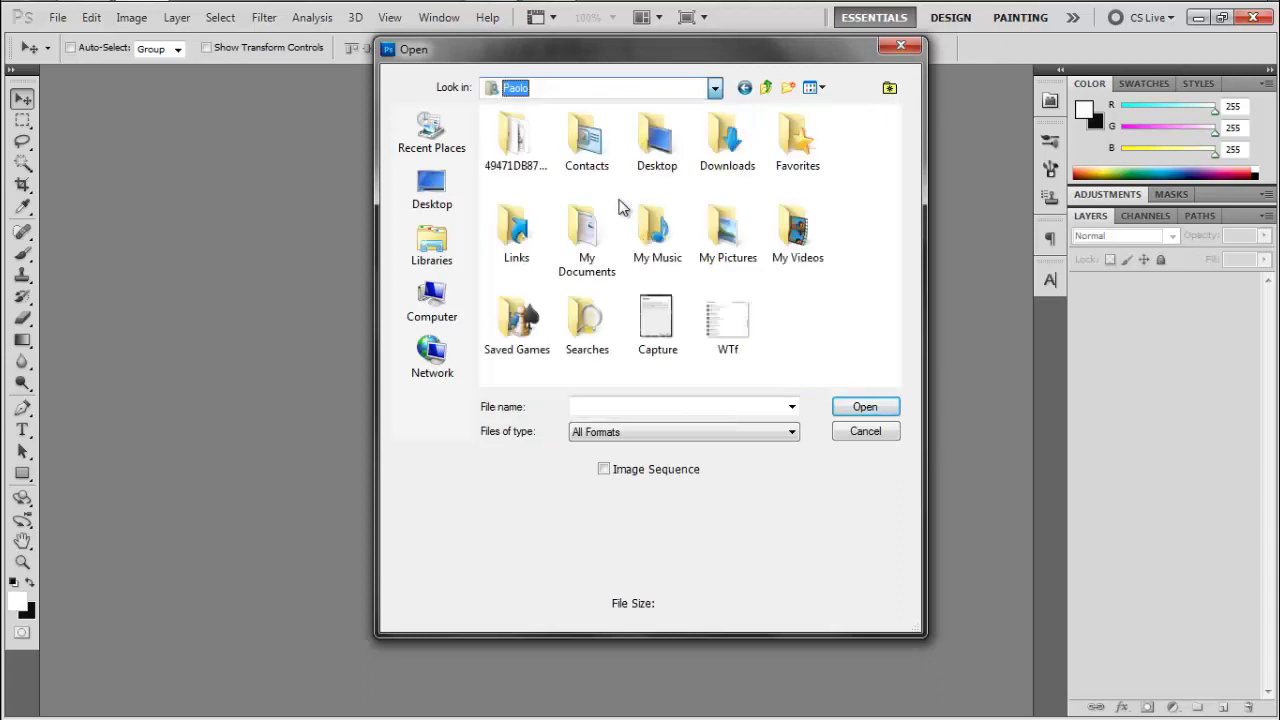
double_click(727, 167)
drag(894, 129, 900, 323)
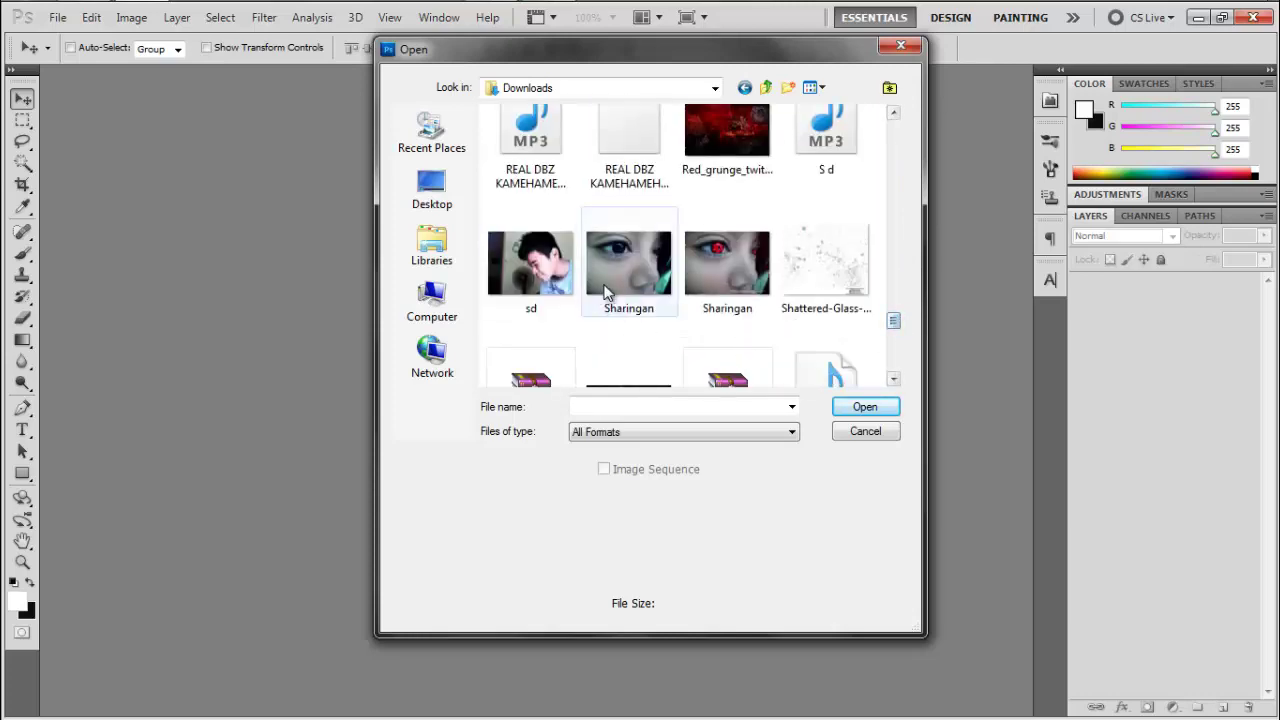
click(605, 290)
click(865, 408)
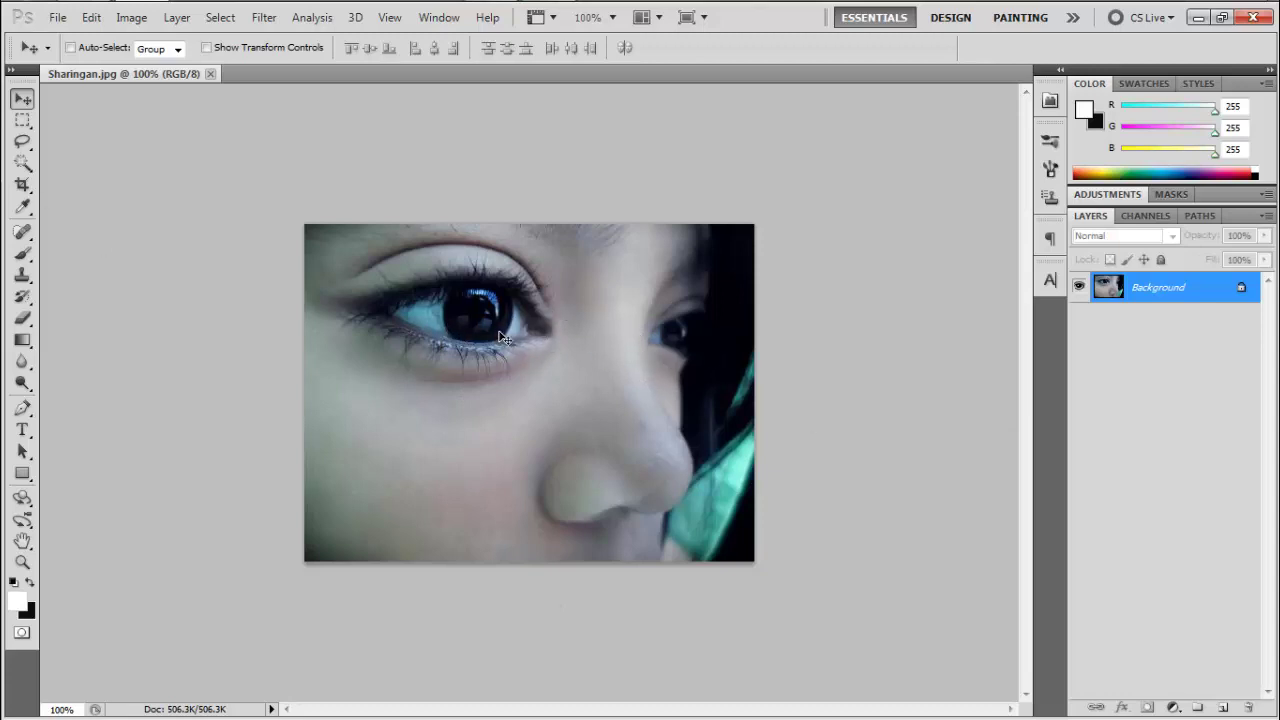
- Open mangekyou_sharingan__sasuke_by_diab0lik5600_600.jpg from the Photoshop Folder, found by typing 'ma'
click(58, 17)
click(60, 46)
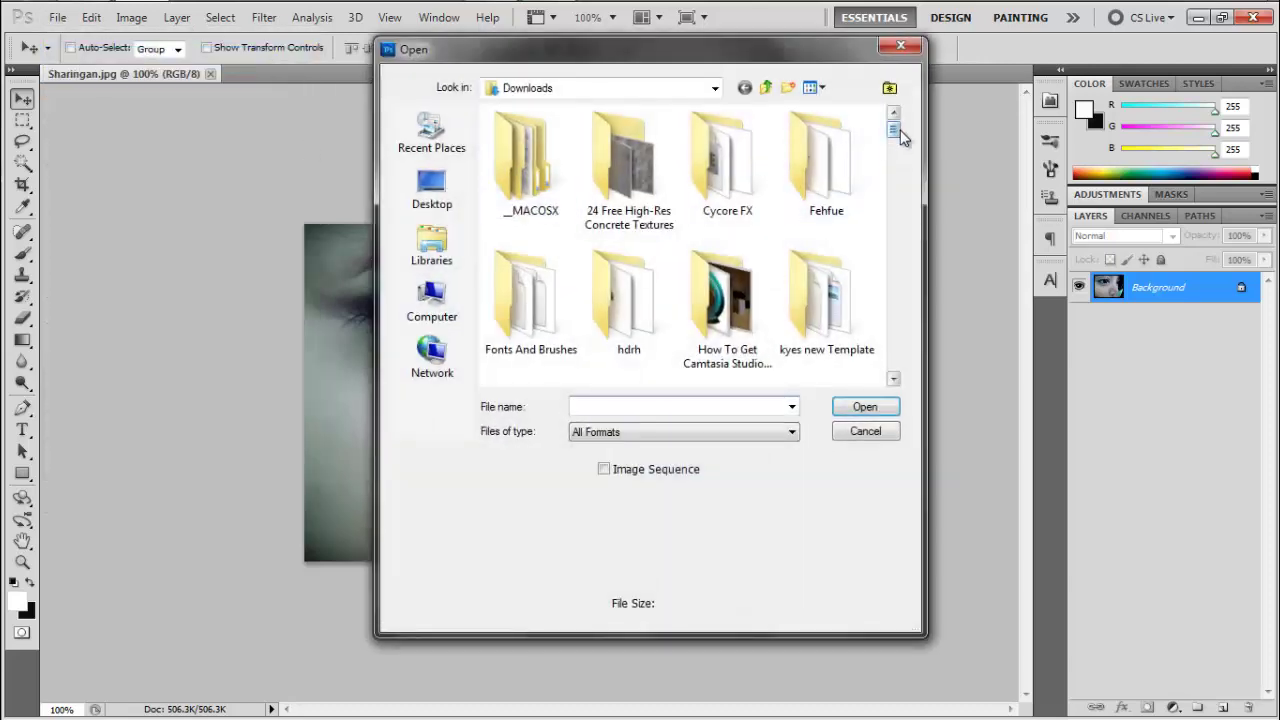
drag(899, 131, 899, 305)
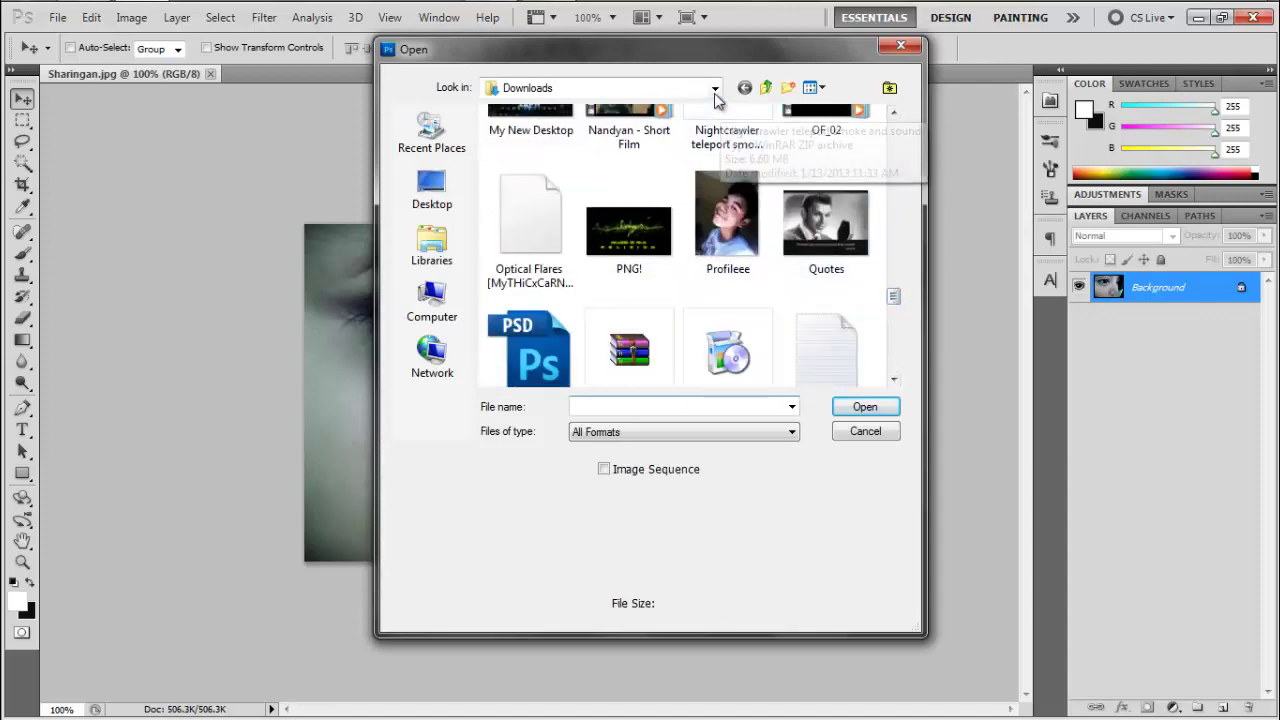
click(715, 88)
click(715, 88)
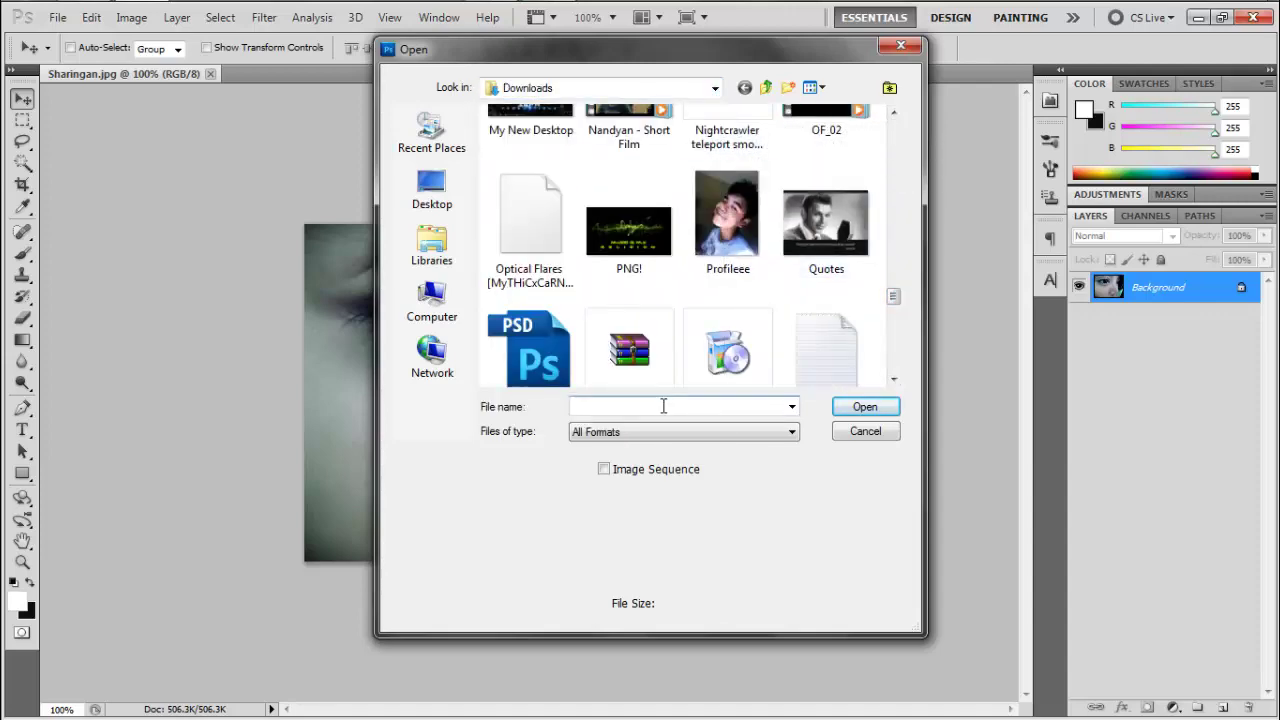
click(663, 406)
text(ma)
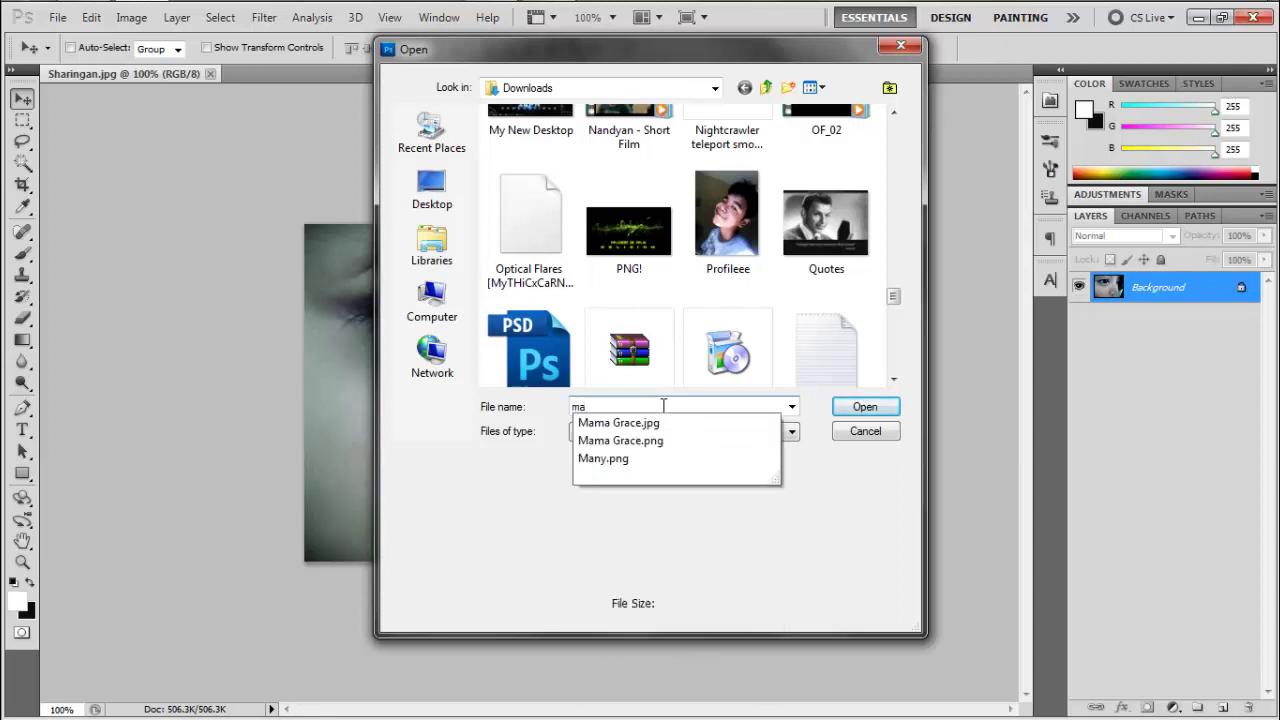
key(BackSpace)
key(BackSpace)
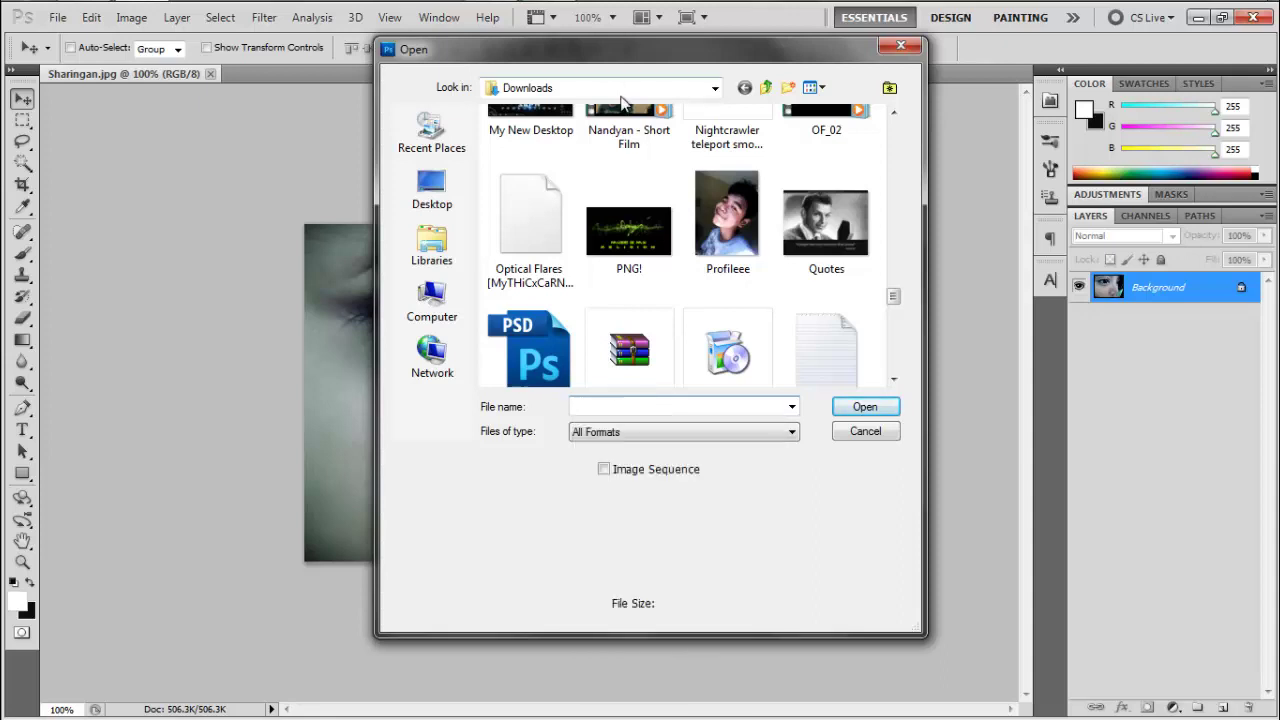
click(620, 88)
click(545, 392)
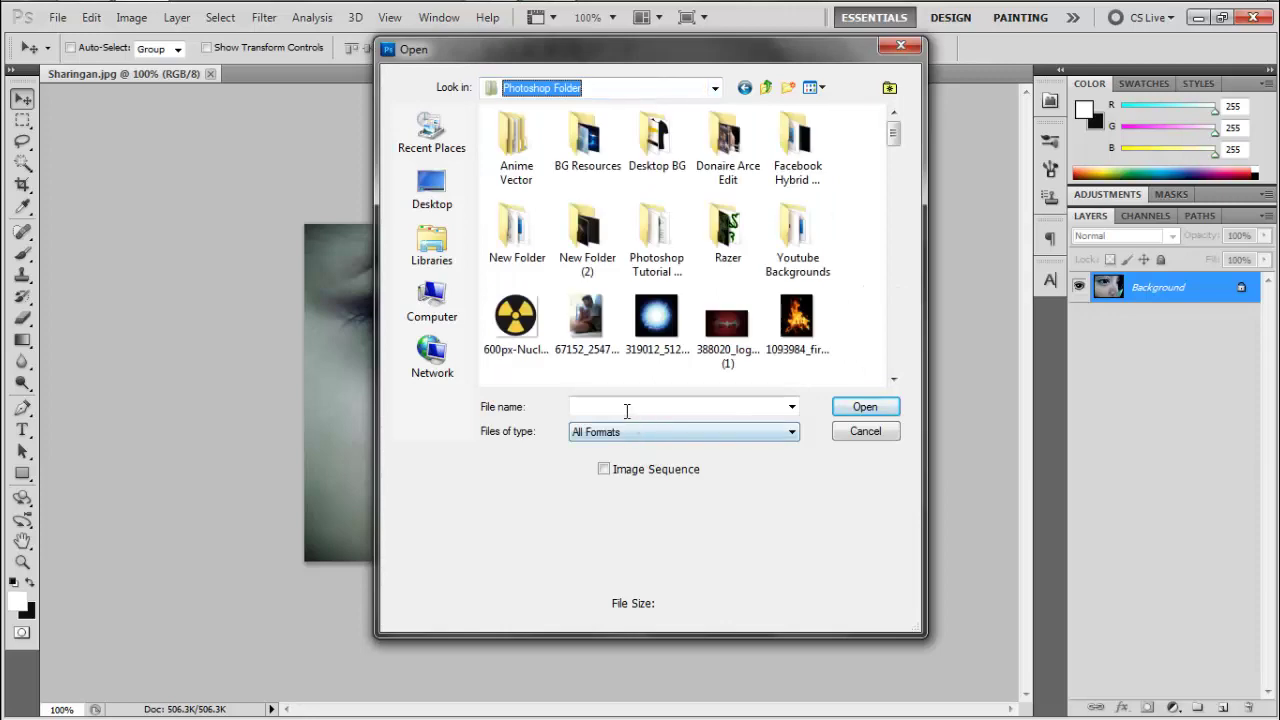
text(ma)
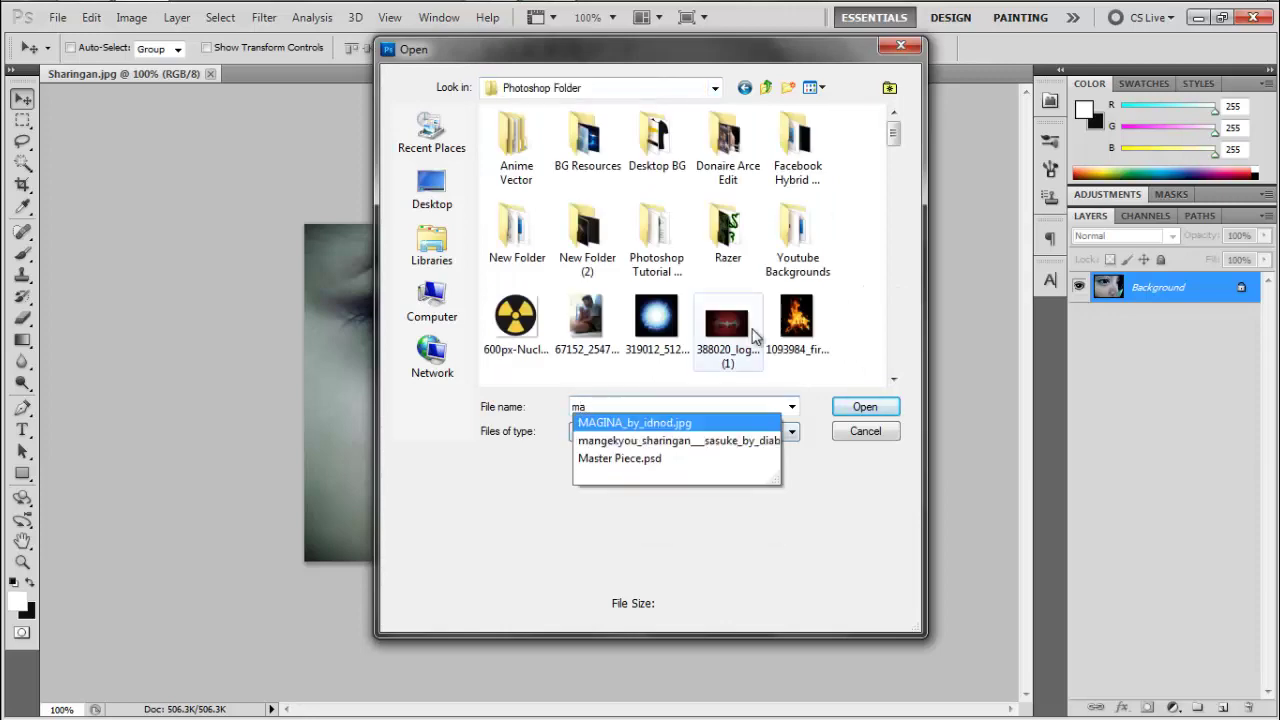
click(695, 441)
click(866, 412)
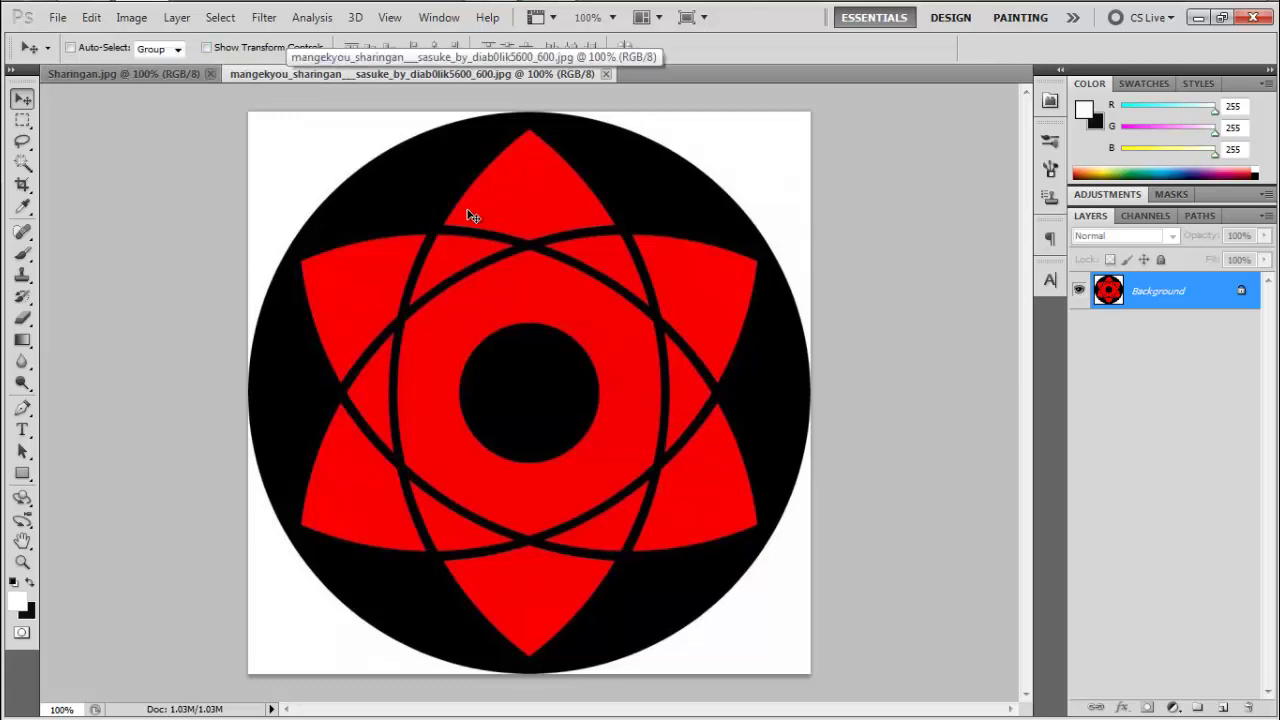
- Select all of the sharingan image and drag it onto Sharingan.jpg as a new layer
key(ctrl+a)
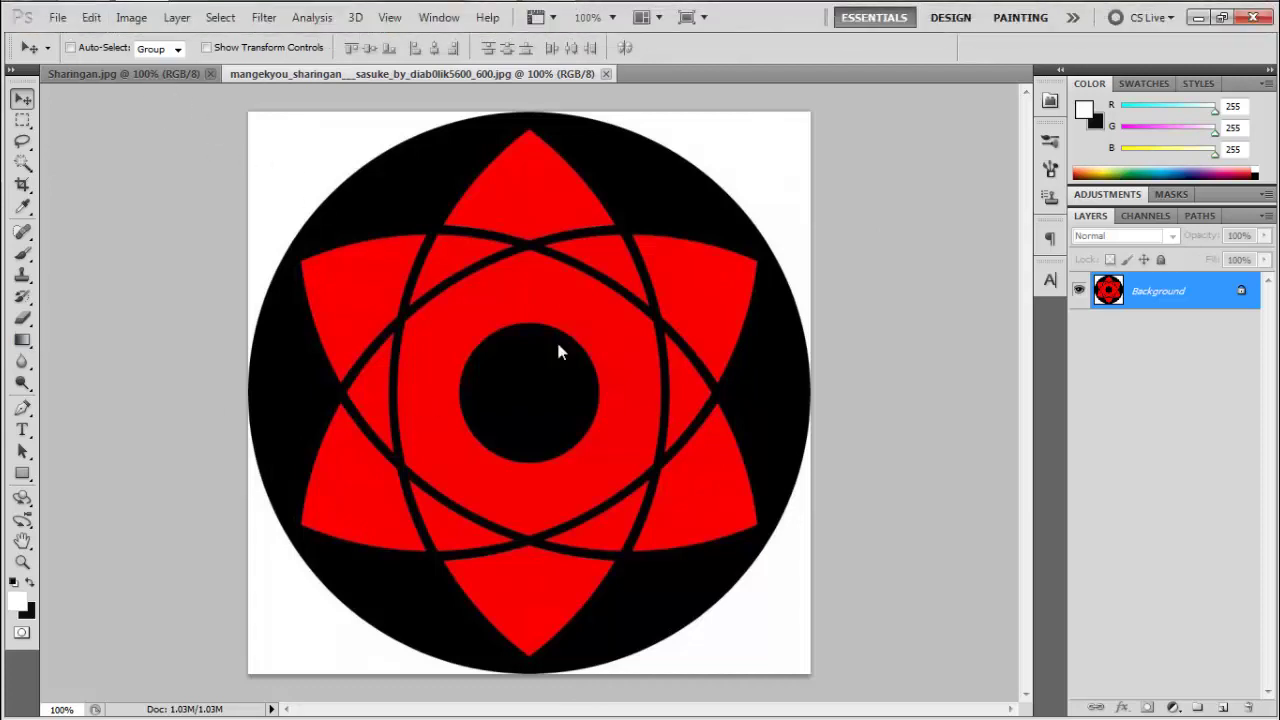
drag(558, 350, 671, 445)
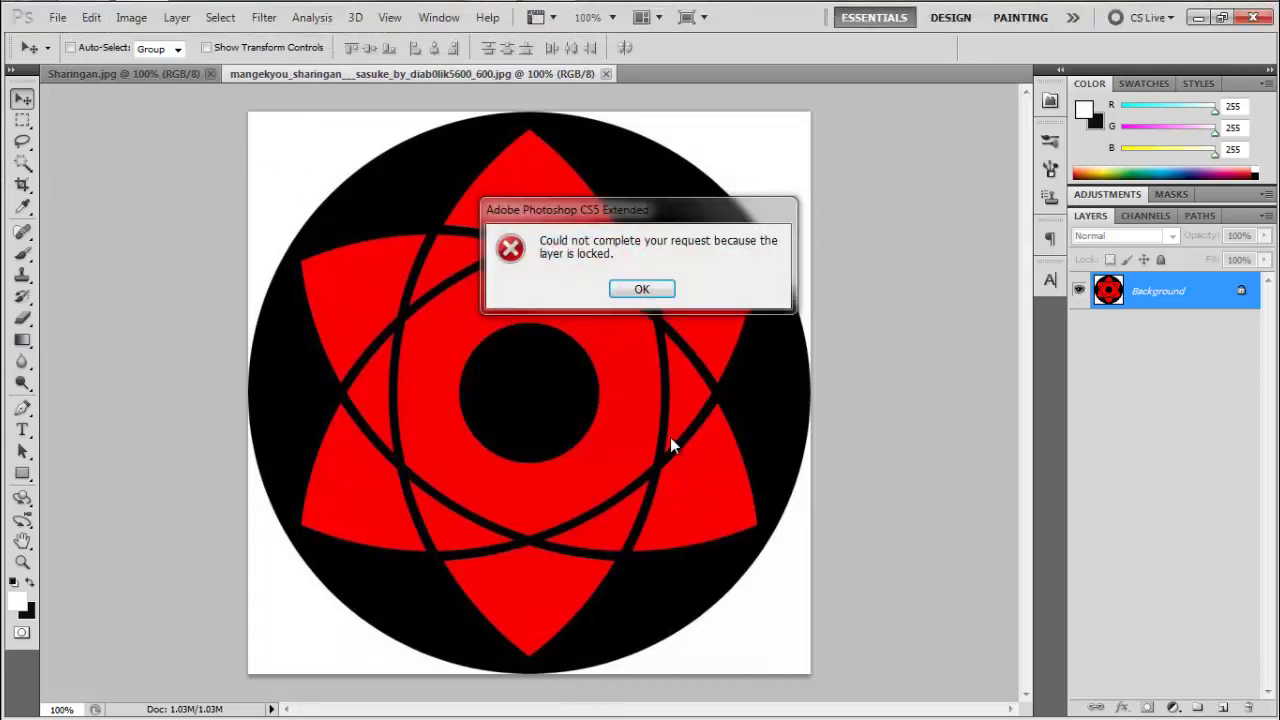
click(643, 290)
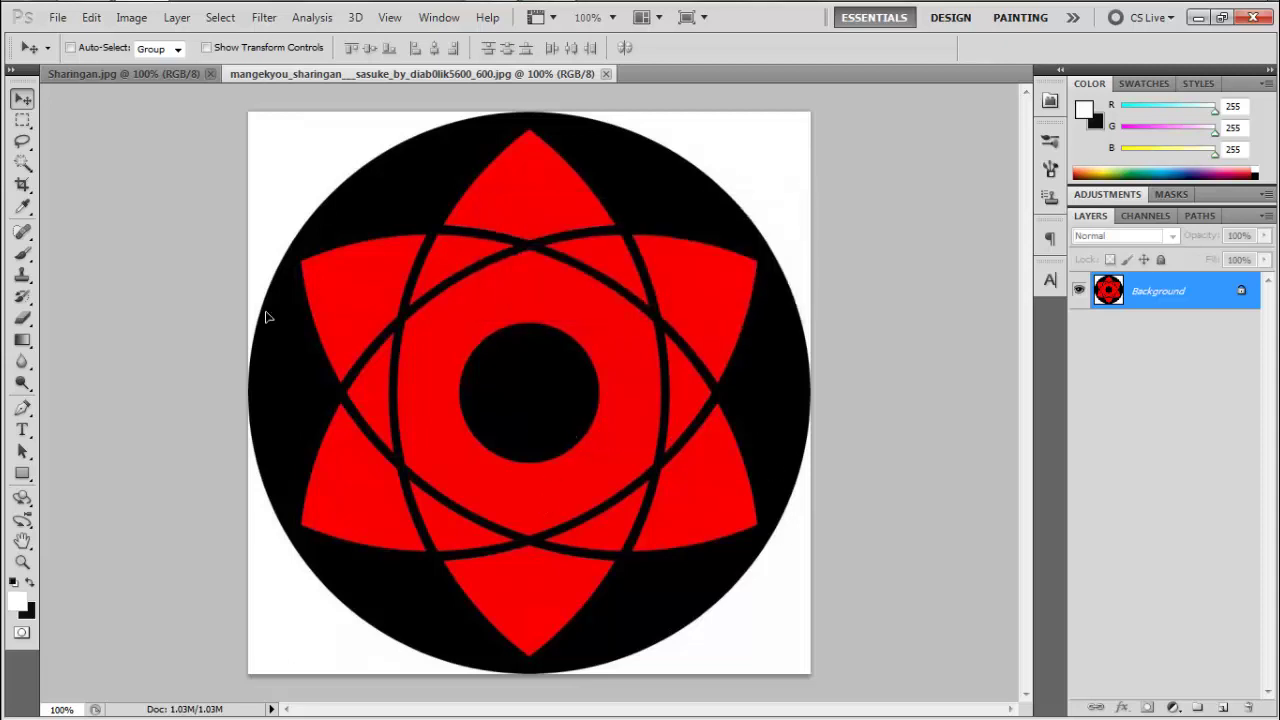
drag(129, 76, 558, 395)
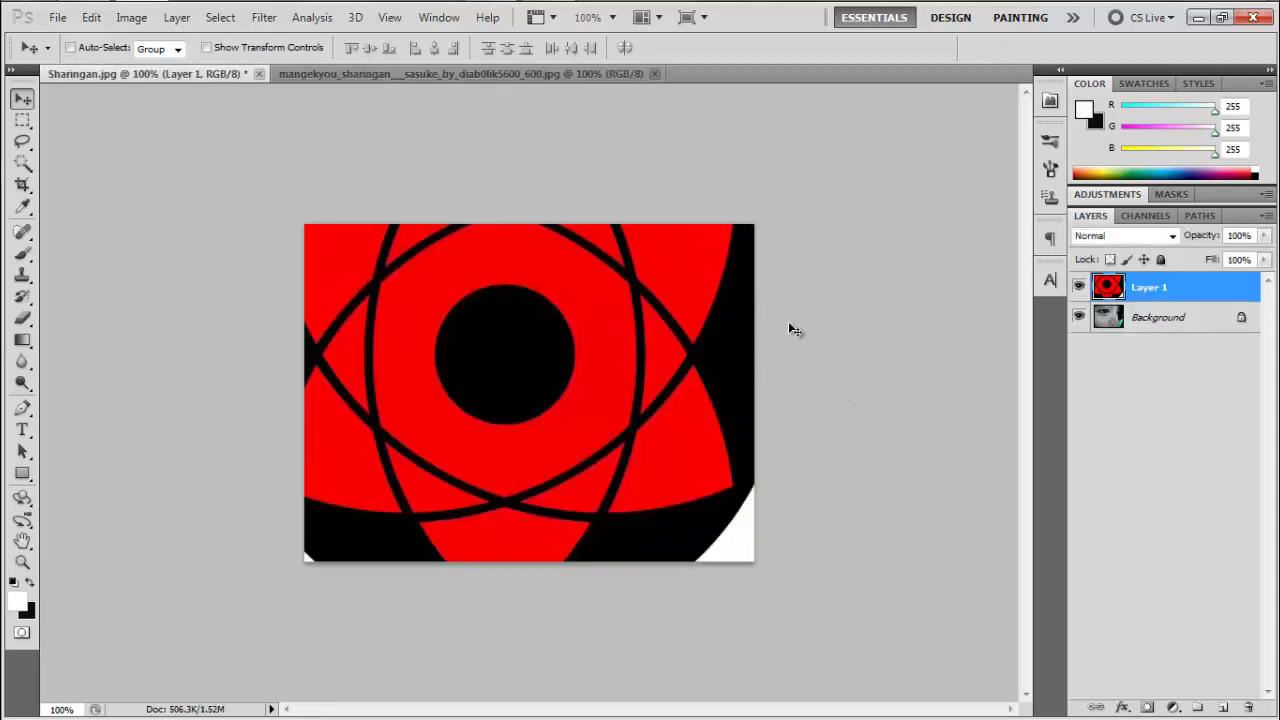
drag(789, 329, 543, 412)
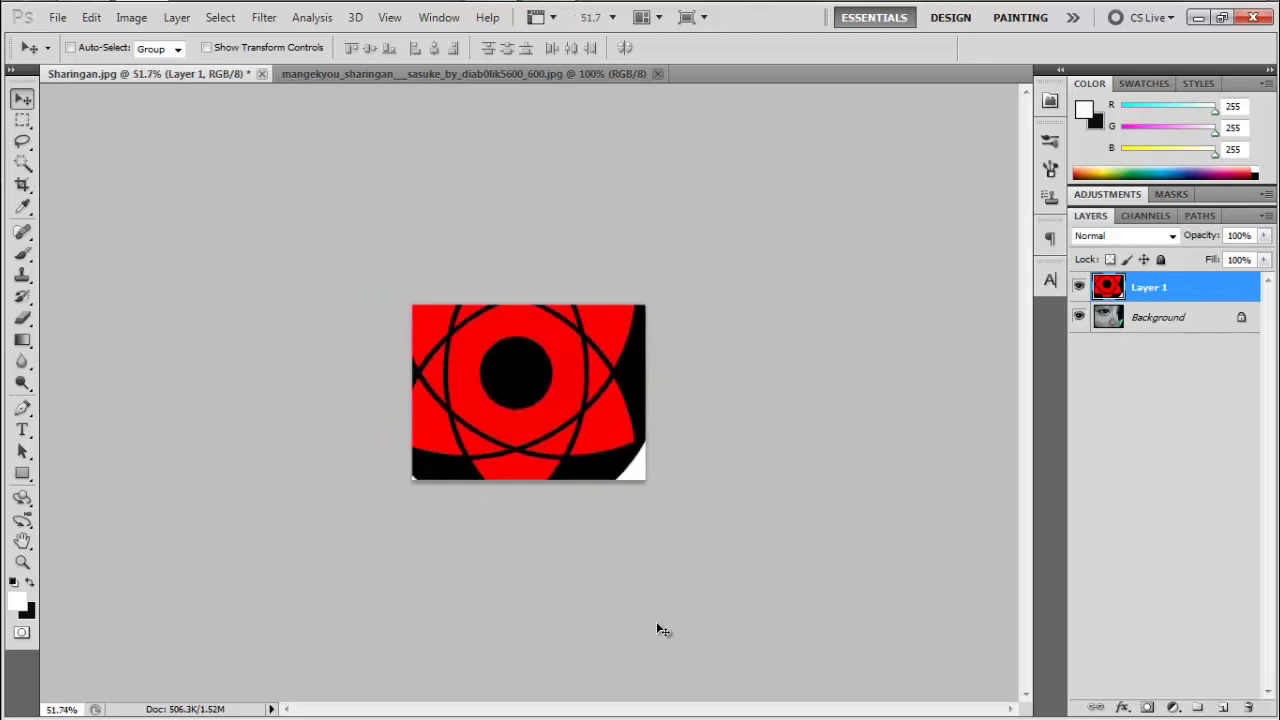
- Scale the sharingan layer down to about 21.65% over the eye
key(ctrl+t)
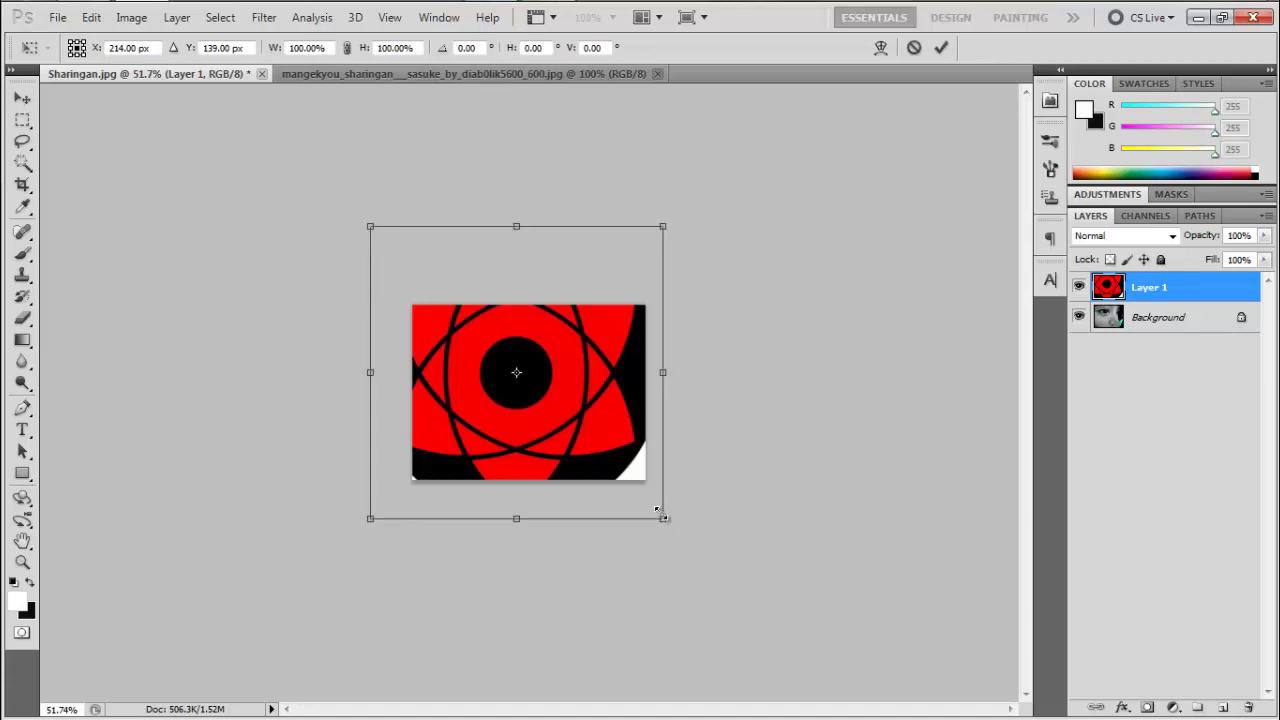
drag(663, 521, 541, 368)
scroll(541, 368, up, 1)
scroll(541, 366, up, 3)
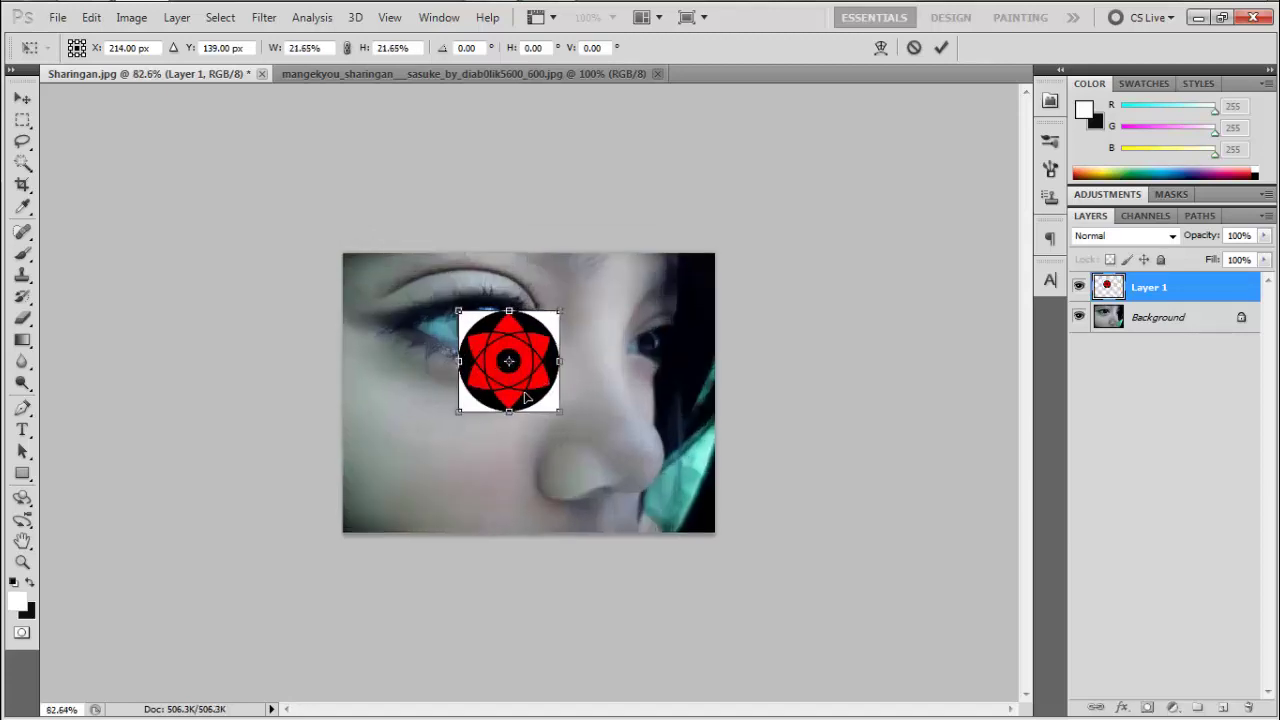
click(941, 50)
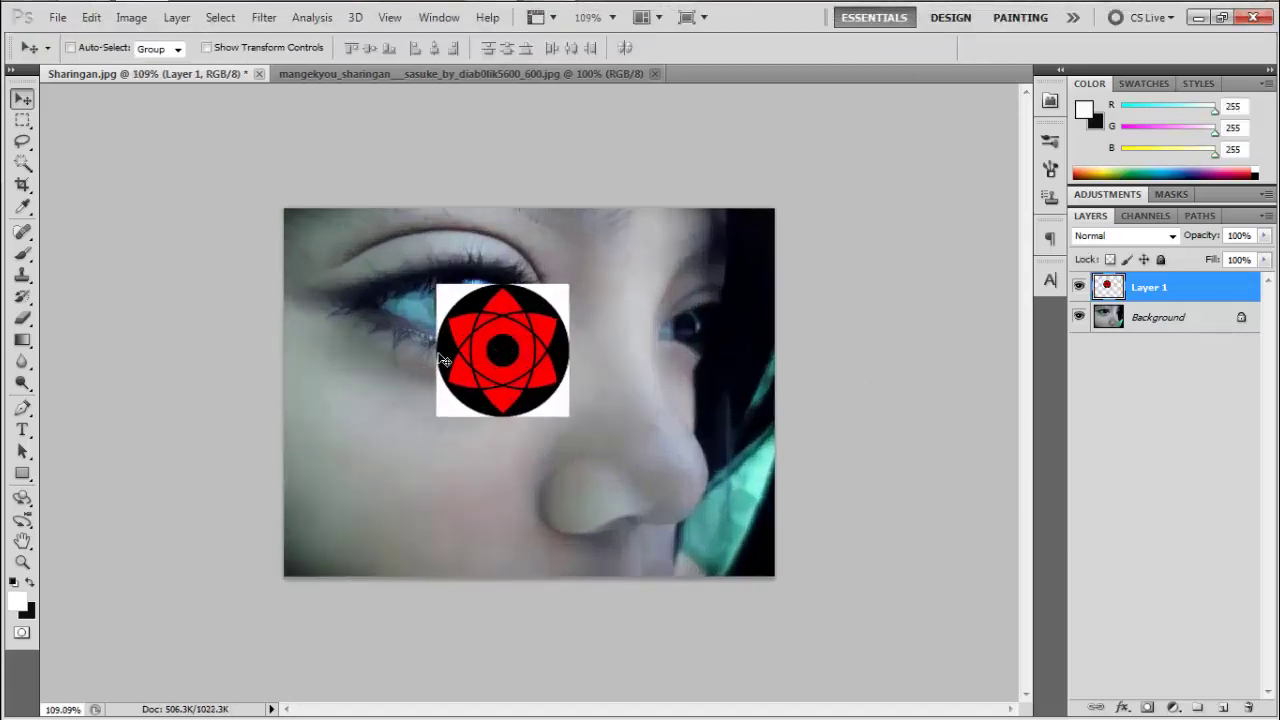
scroll(529, 392, up, 2)
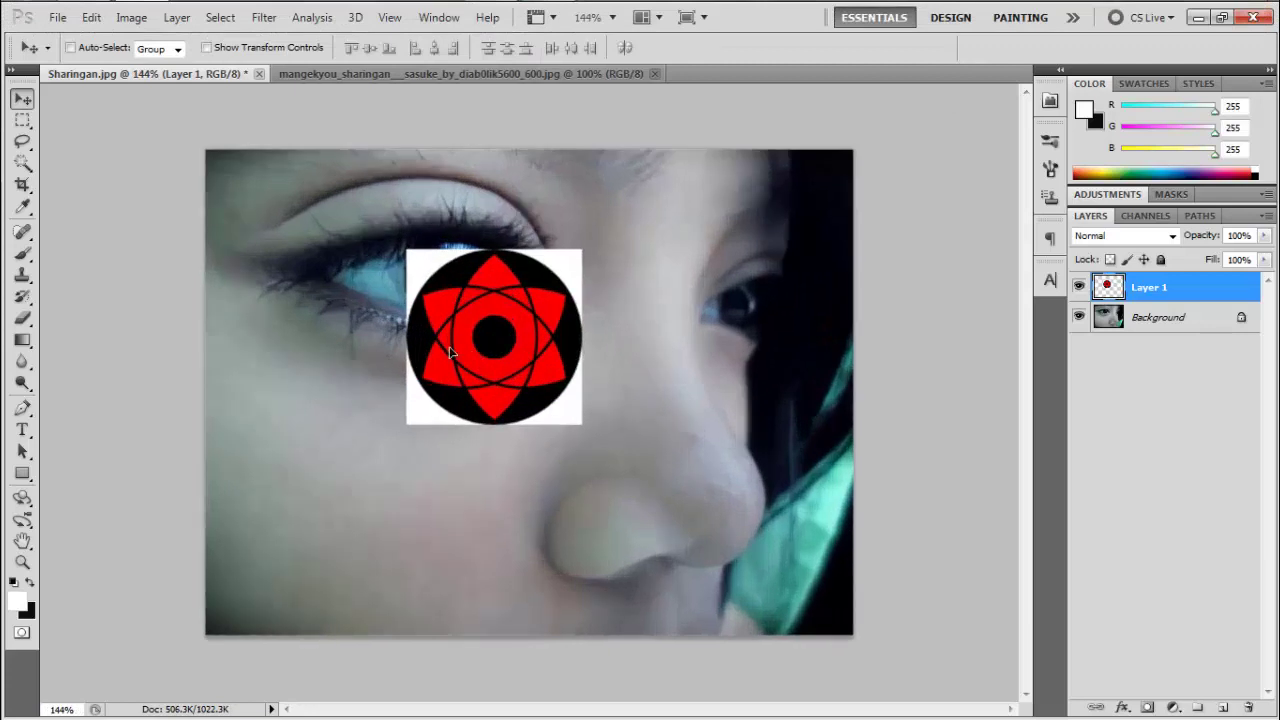
- Delete the four white corners around the sharingan circle using the Magic Wand
click(22, 163)
click(404, 285)
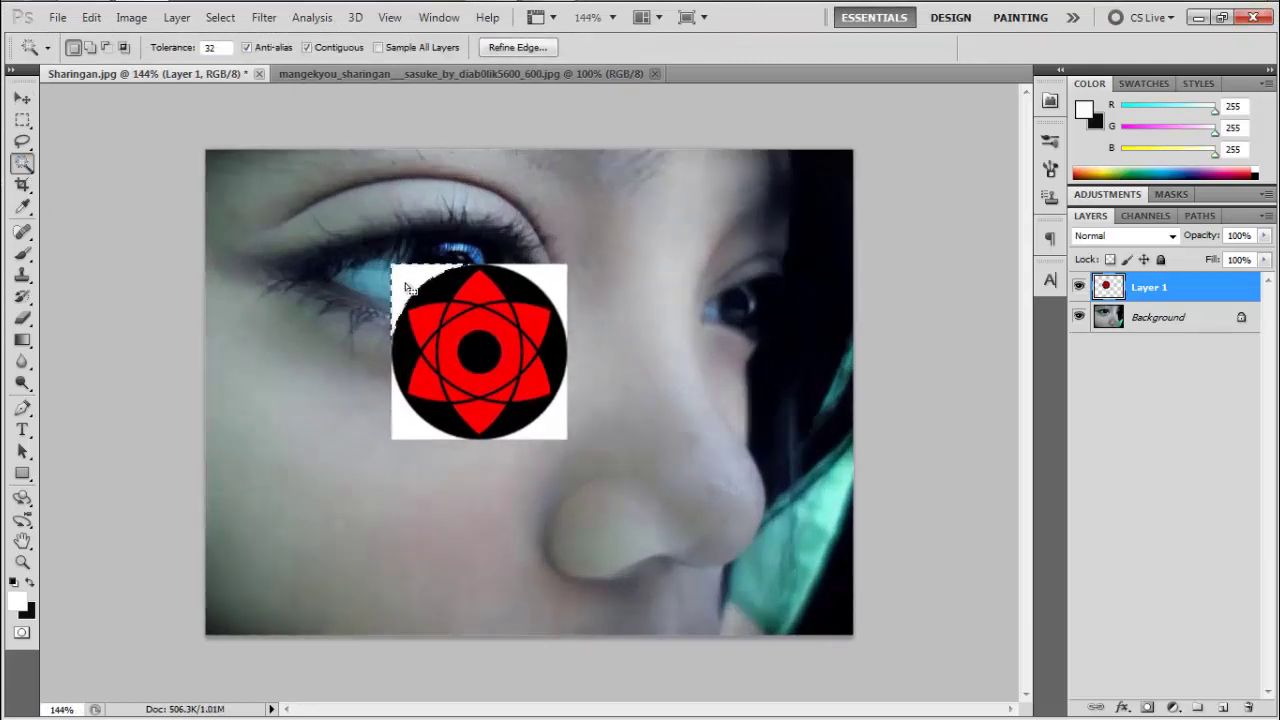
key(Delete)
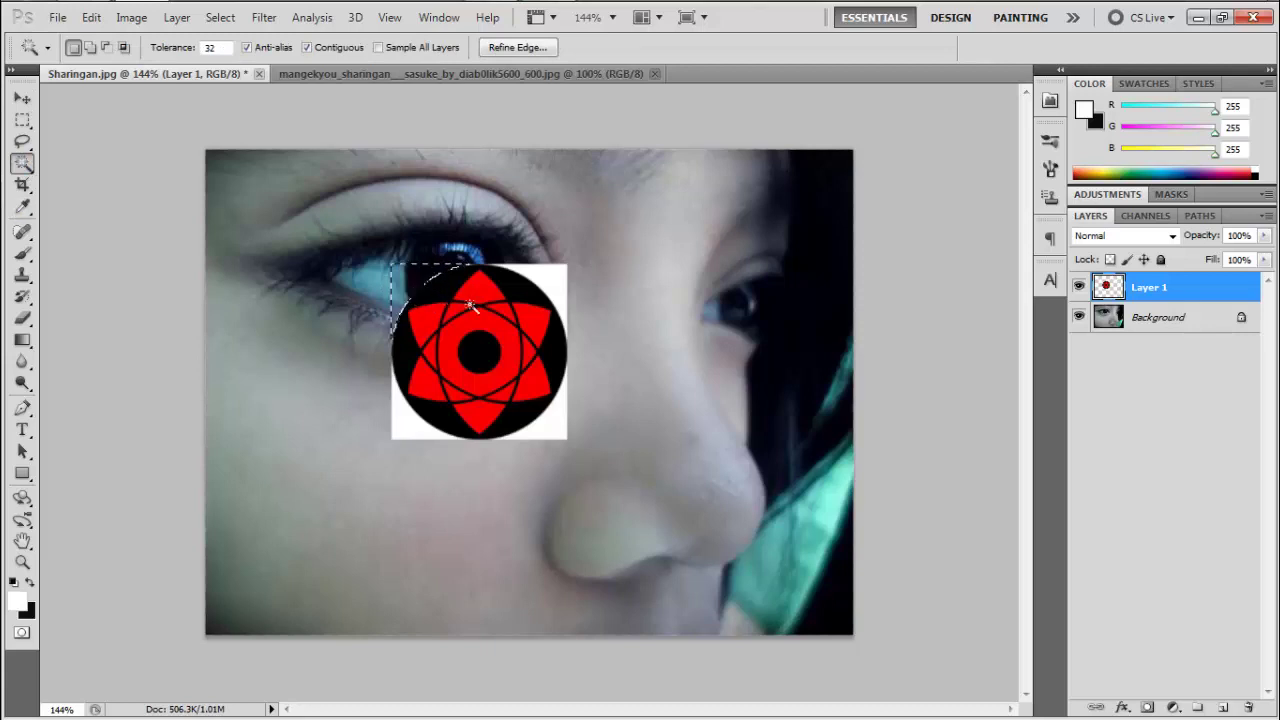
click(535, 287)
key(Delete)
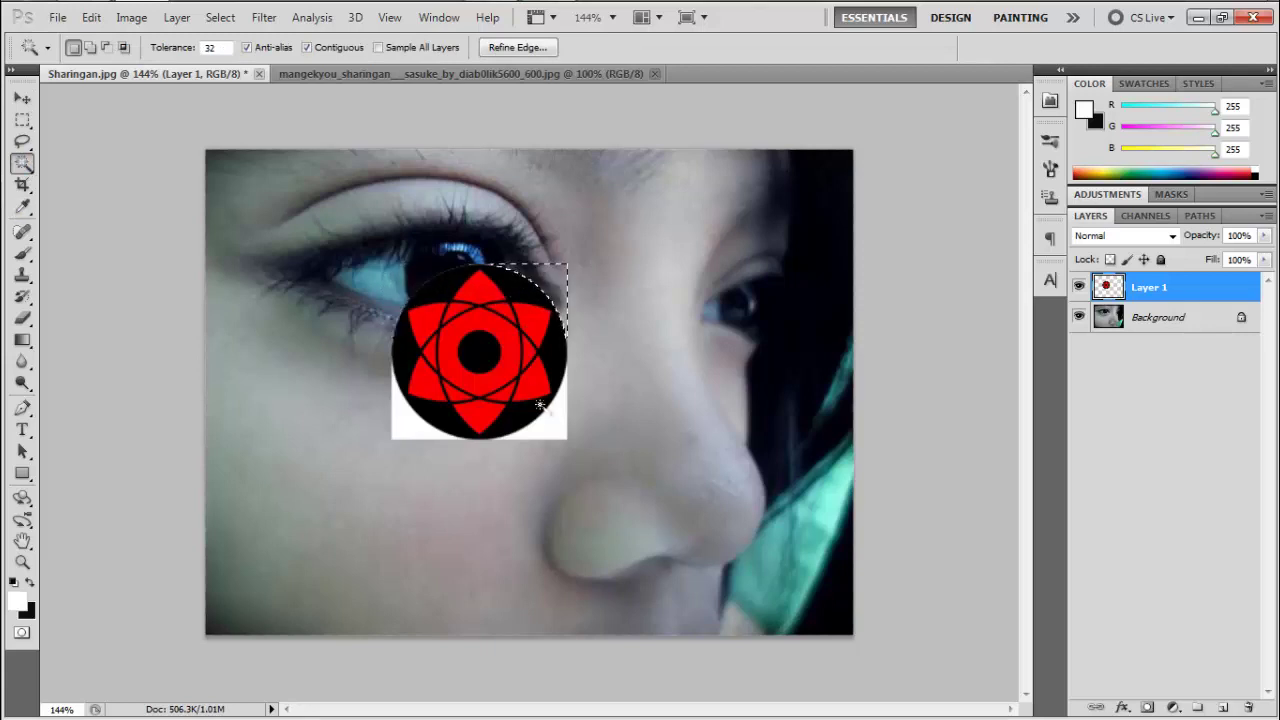
click(553, 421)
key(Delete)
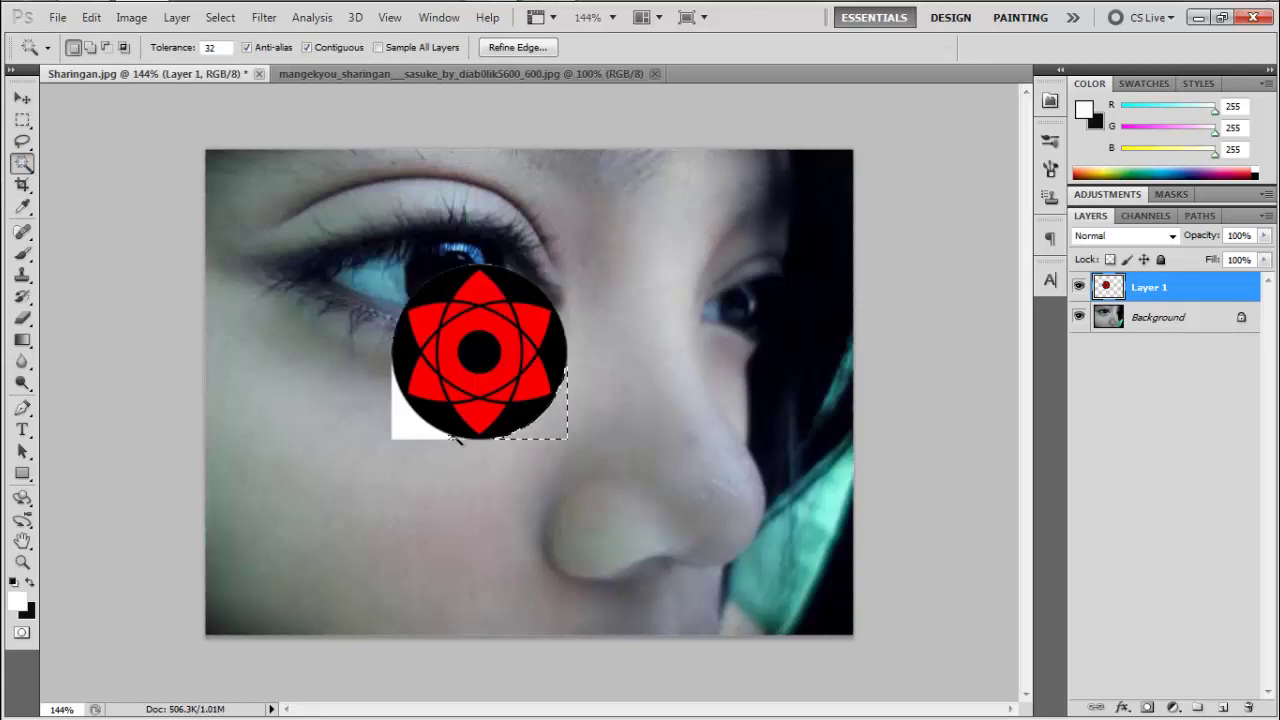
click(428, 433)
key(Delete)
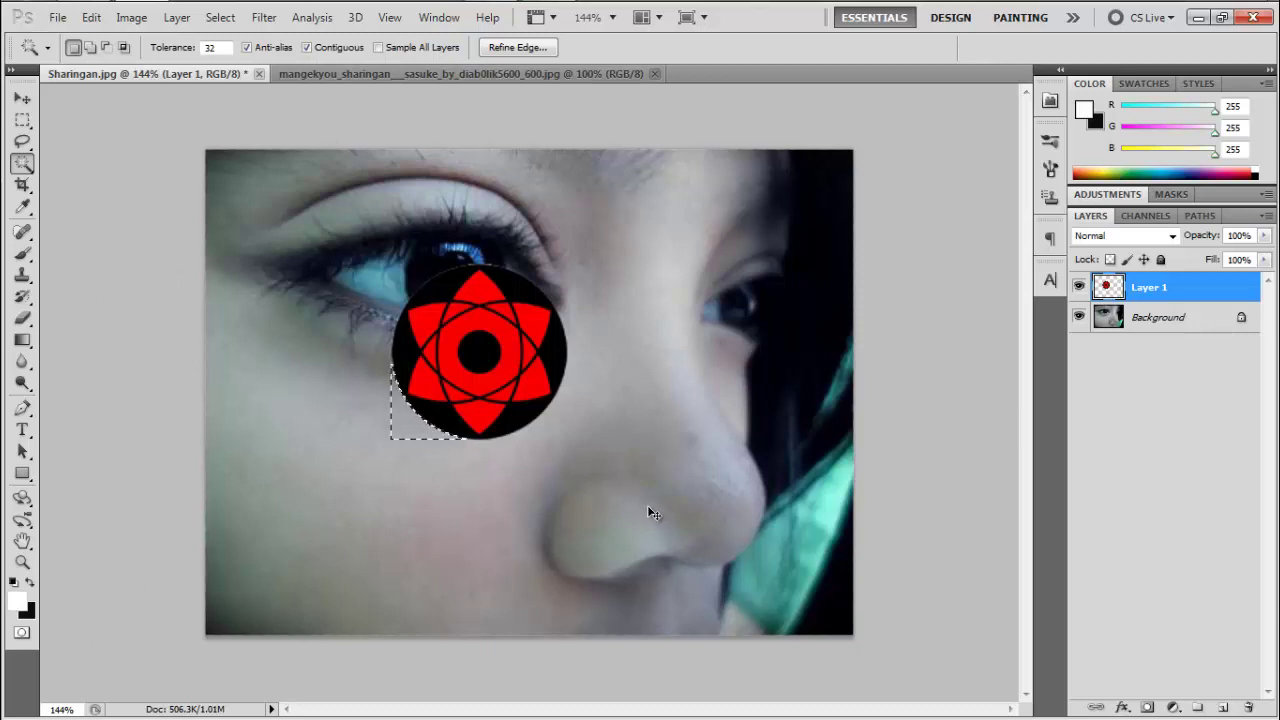
key(ctrl+d)
- Move the sharingan circle onto the eye on the left of the photo
click(22, 98)
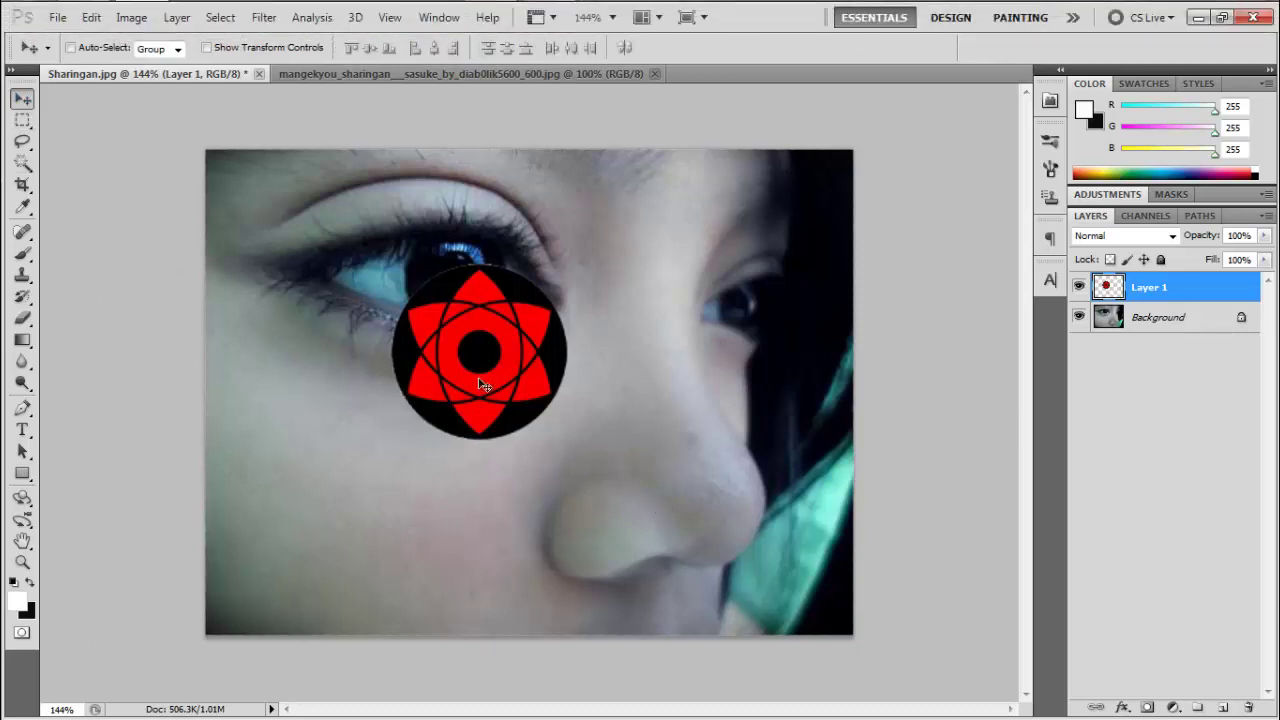
drag(474, 343, 455, 362)
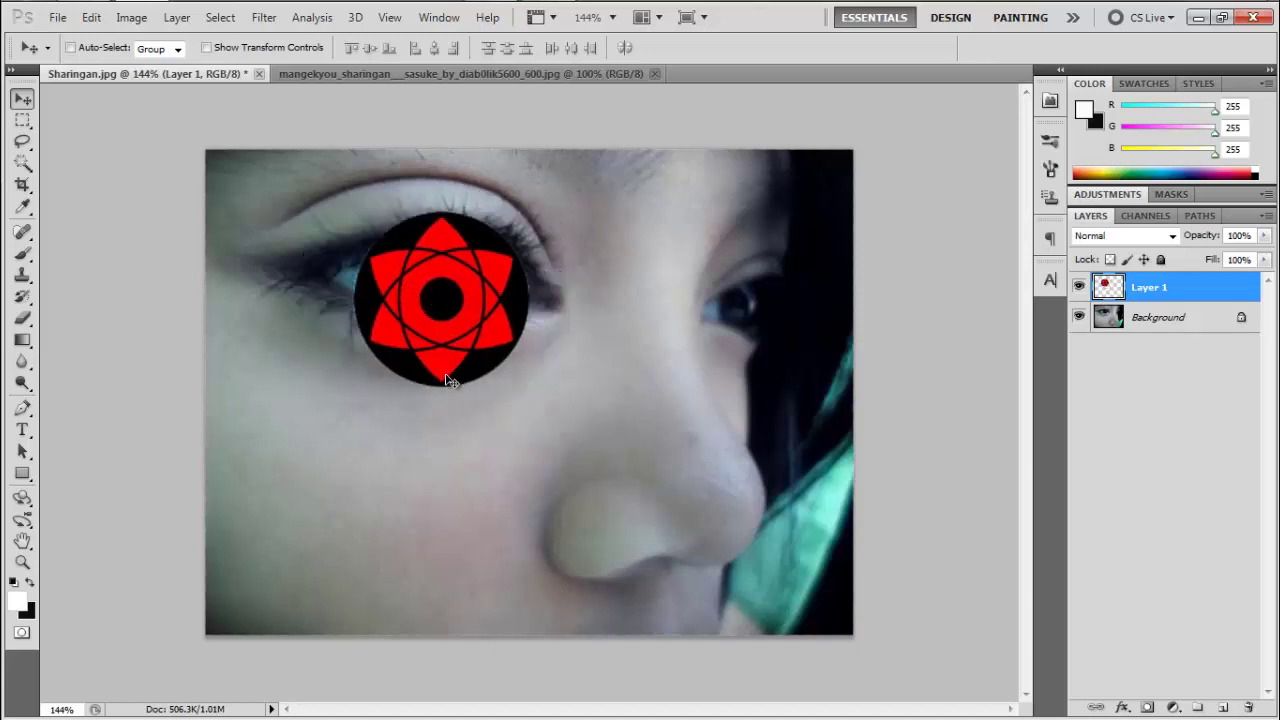
key(ctrl+t)
- Scale the sharingan to about 56.64% over the iris at 30% layer opacity
drag(535, 397, 470, 318)
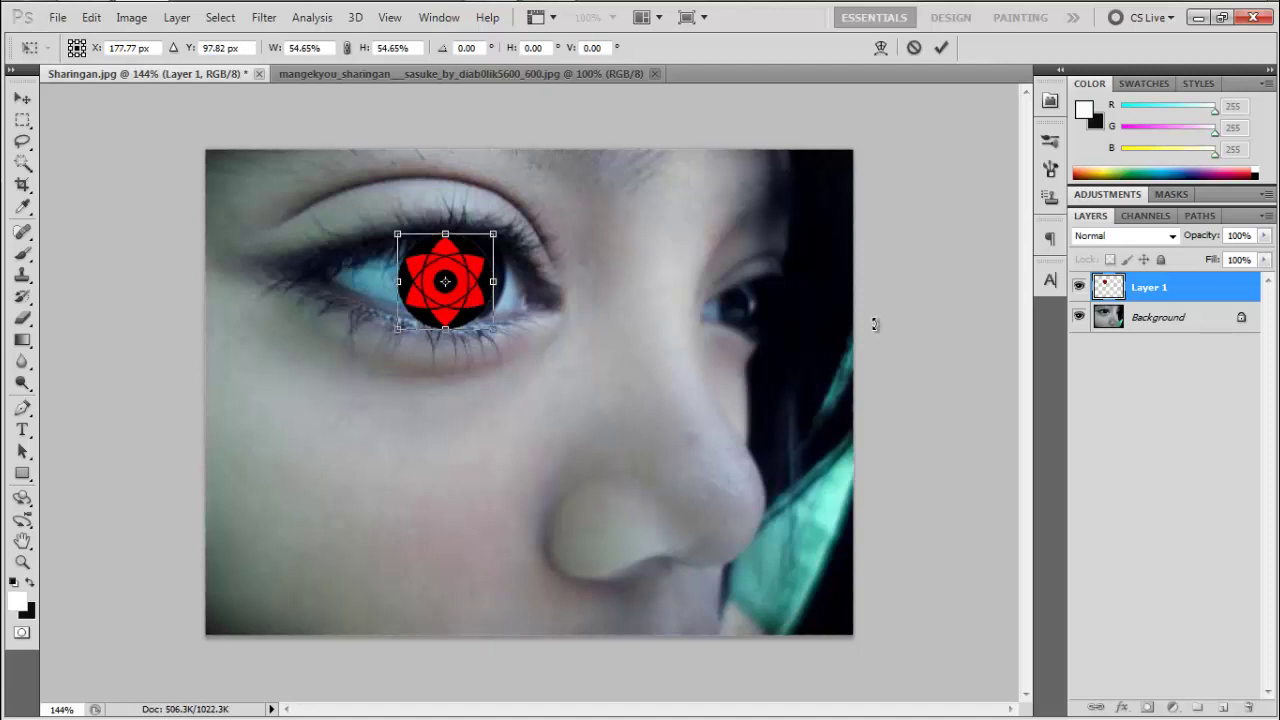
click(1264, 236)
drag(1262, 257, 1199, 259)
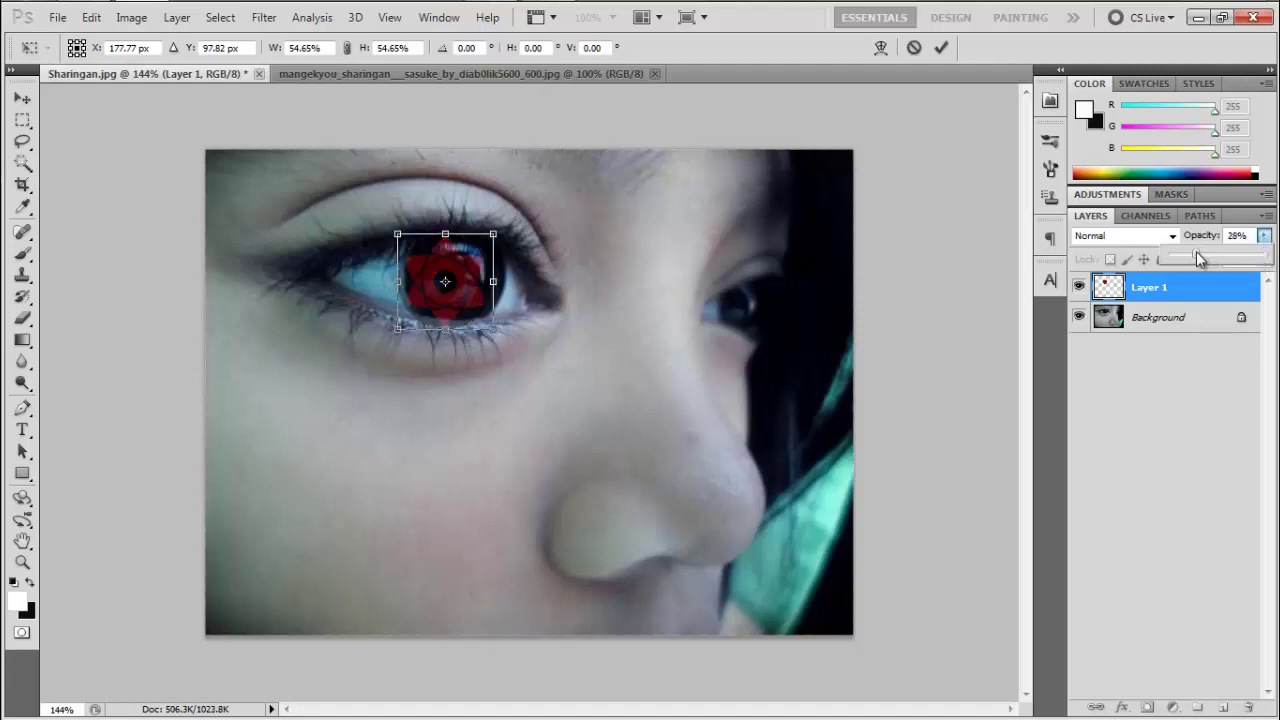
scroll(408, 251, up, 4)
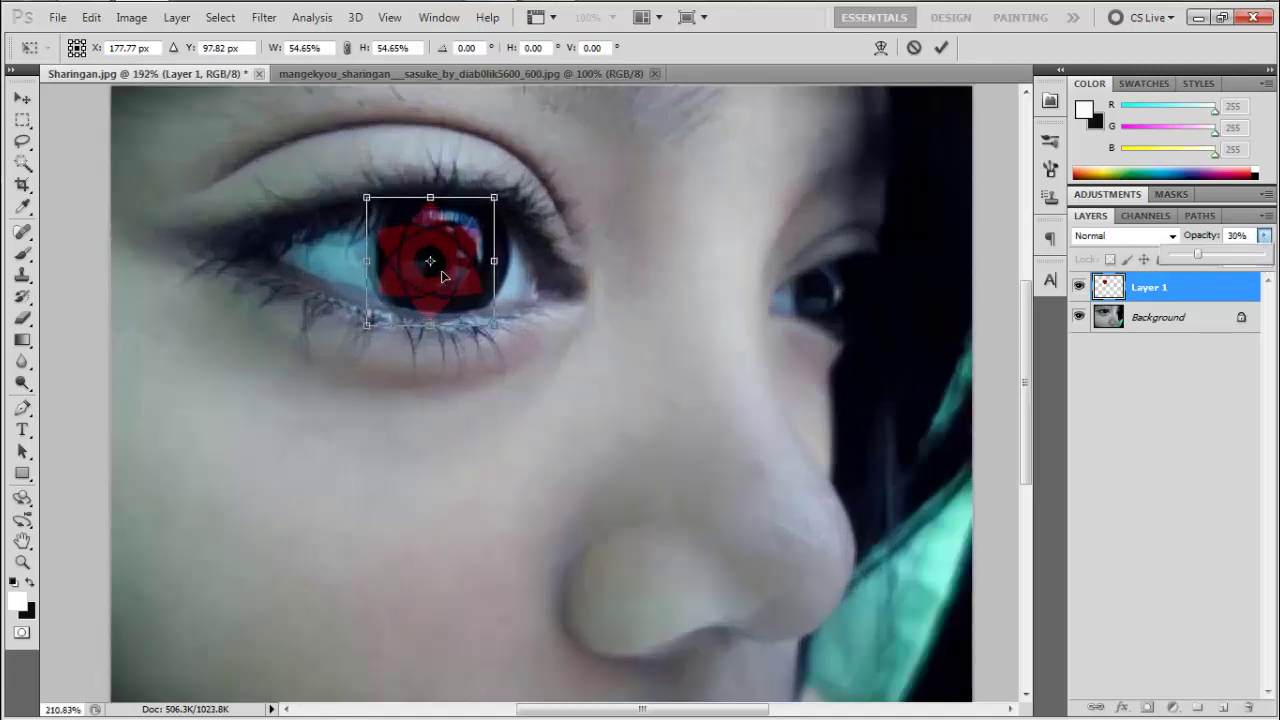
drag(448, 275, 475, 268)
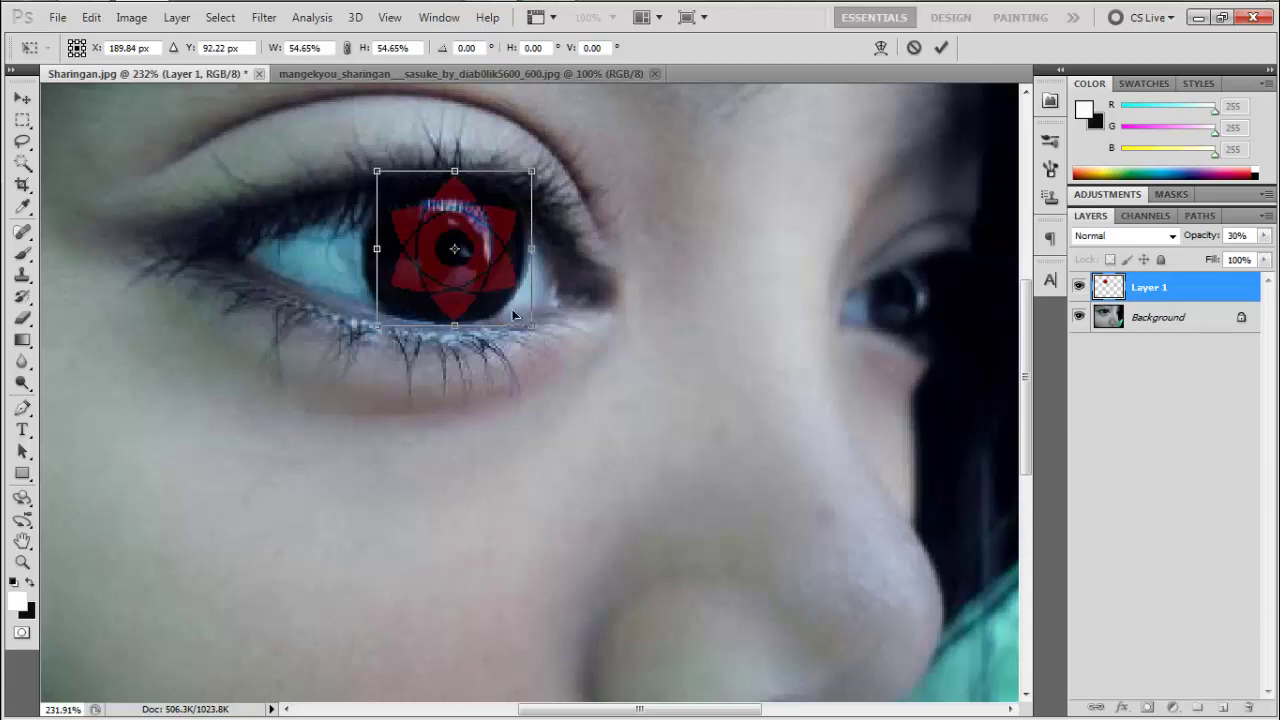
drag(475, 301, 470, 299)
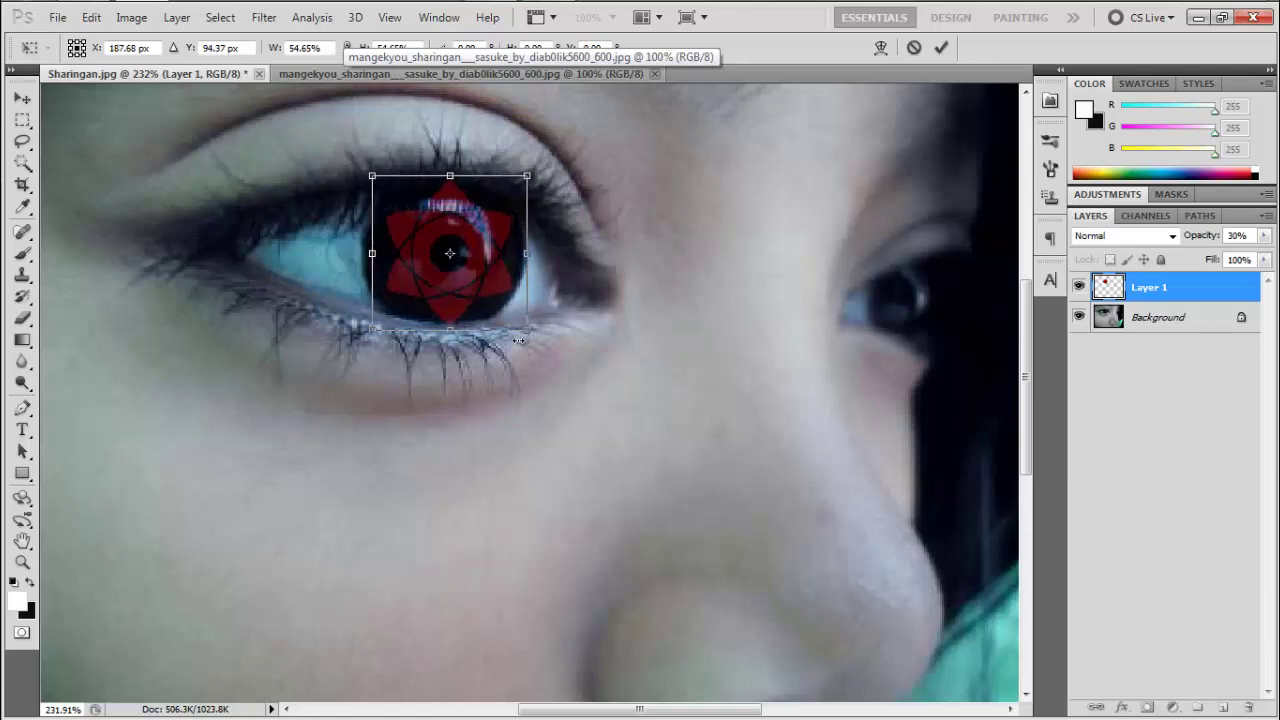
drag(524, 326, 530, 333)
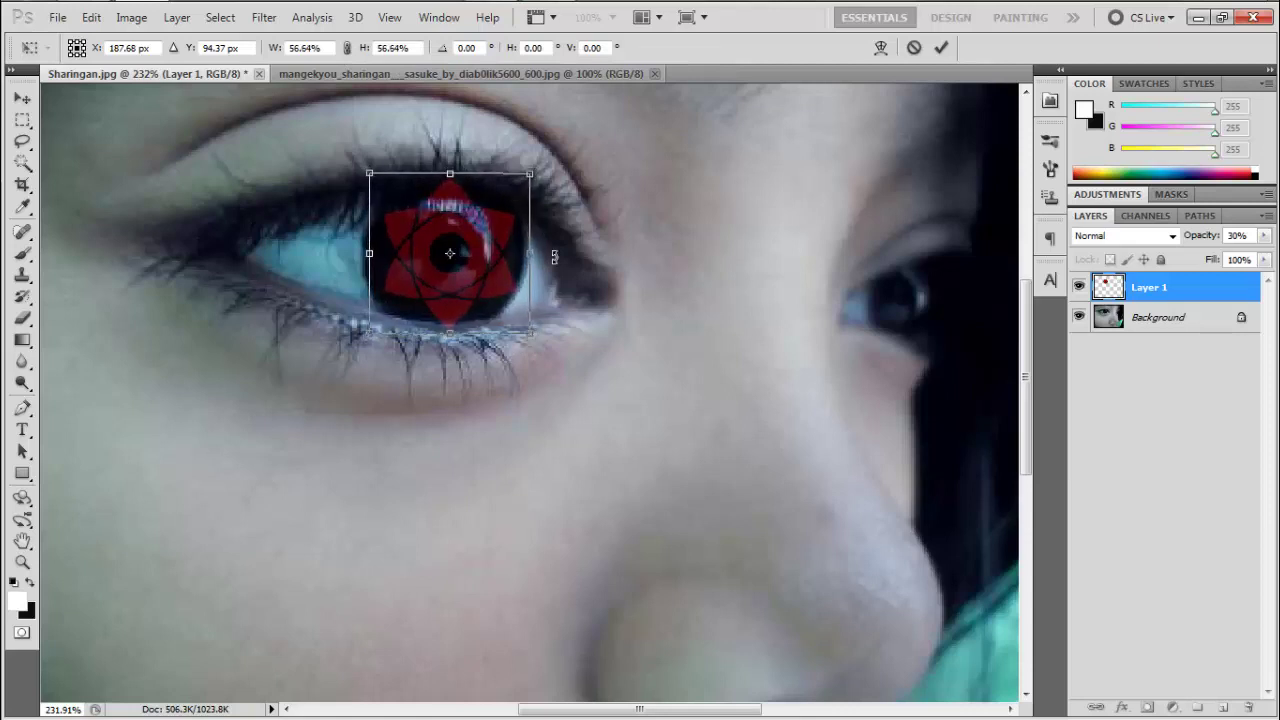
click(941, 47)
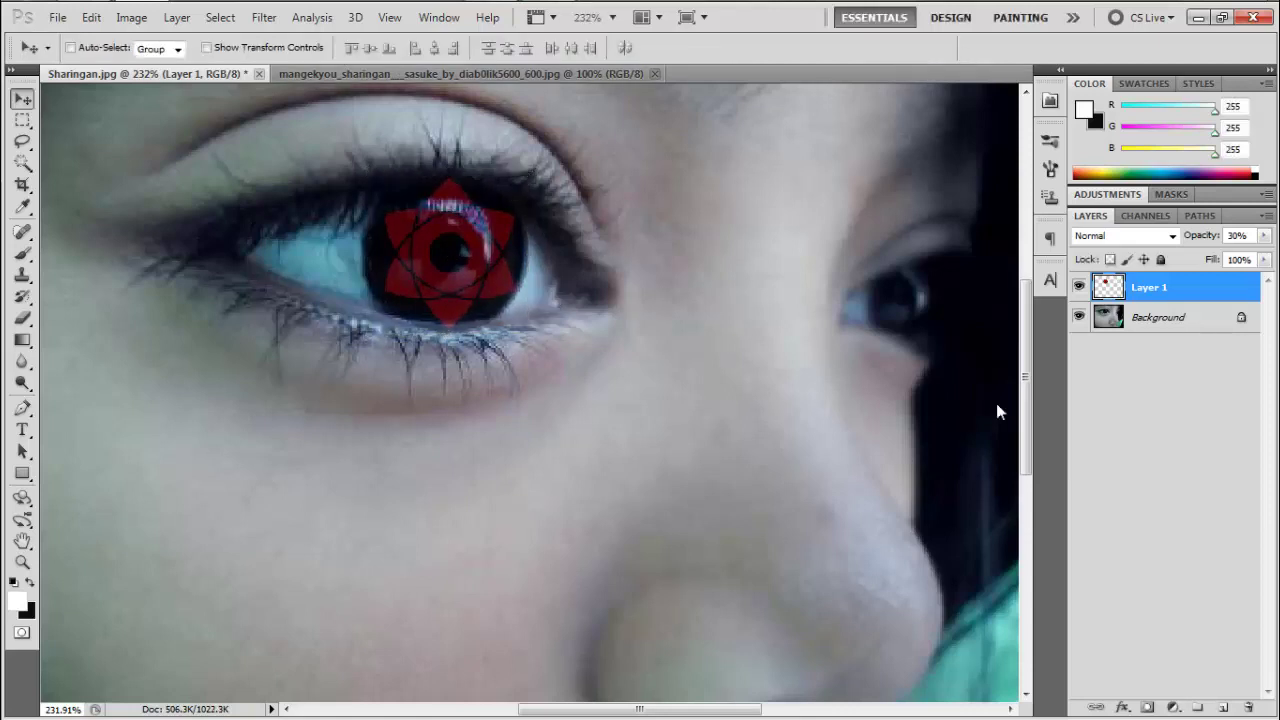
scroll(648, 249, down, 3)
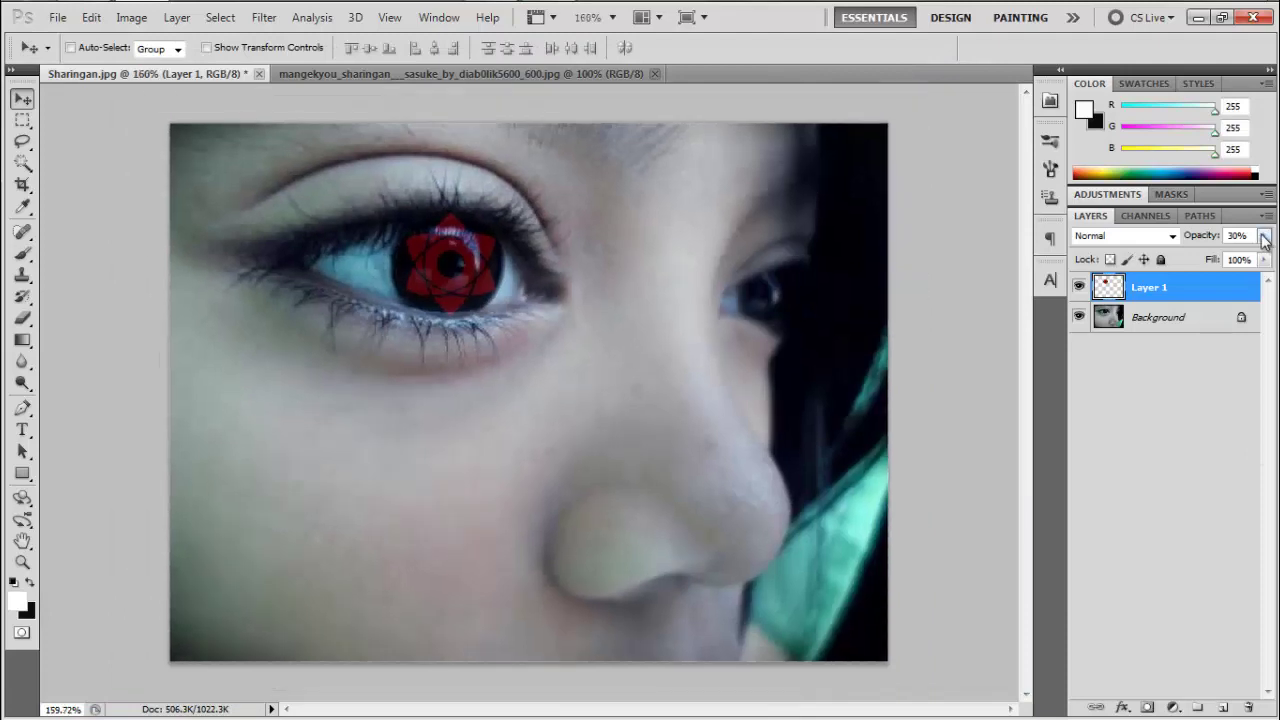
- Return Layer 1 to 100% opacity and set its blend mode to Lighten after trying Screen
click(1264, 236)
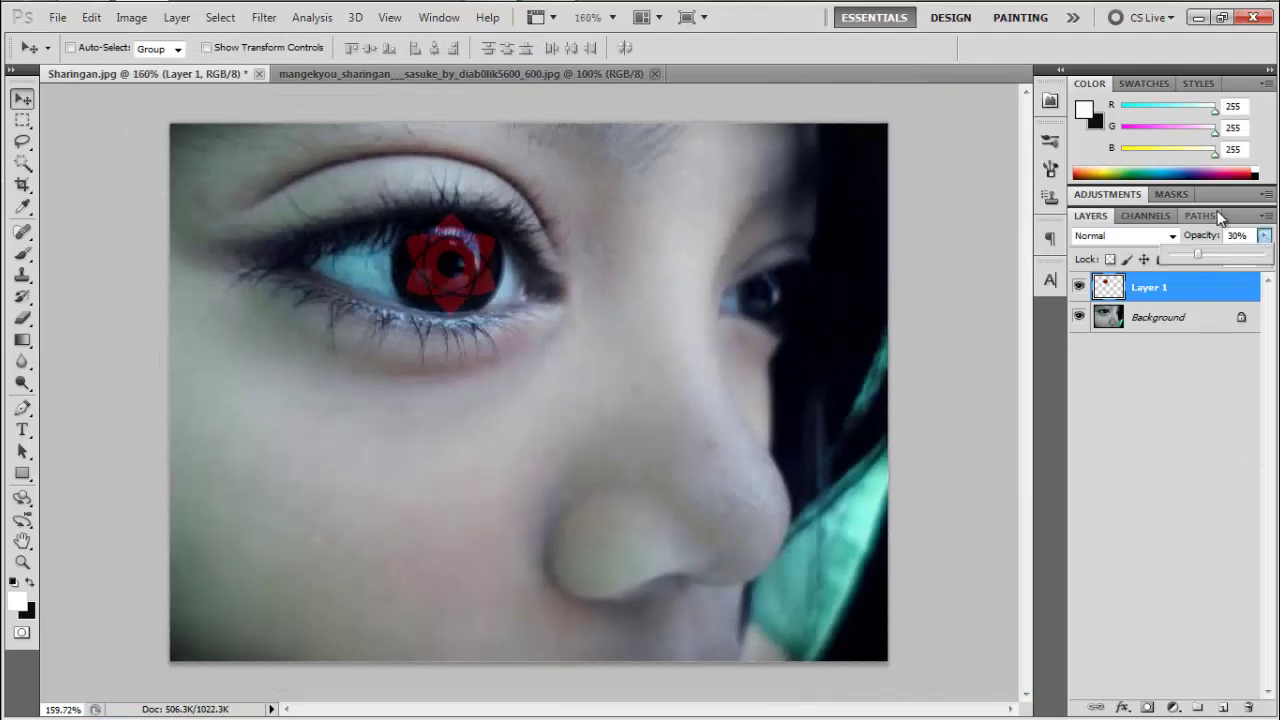
click(1124, 236)
click(1224, 538)
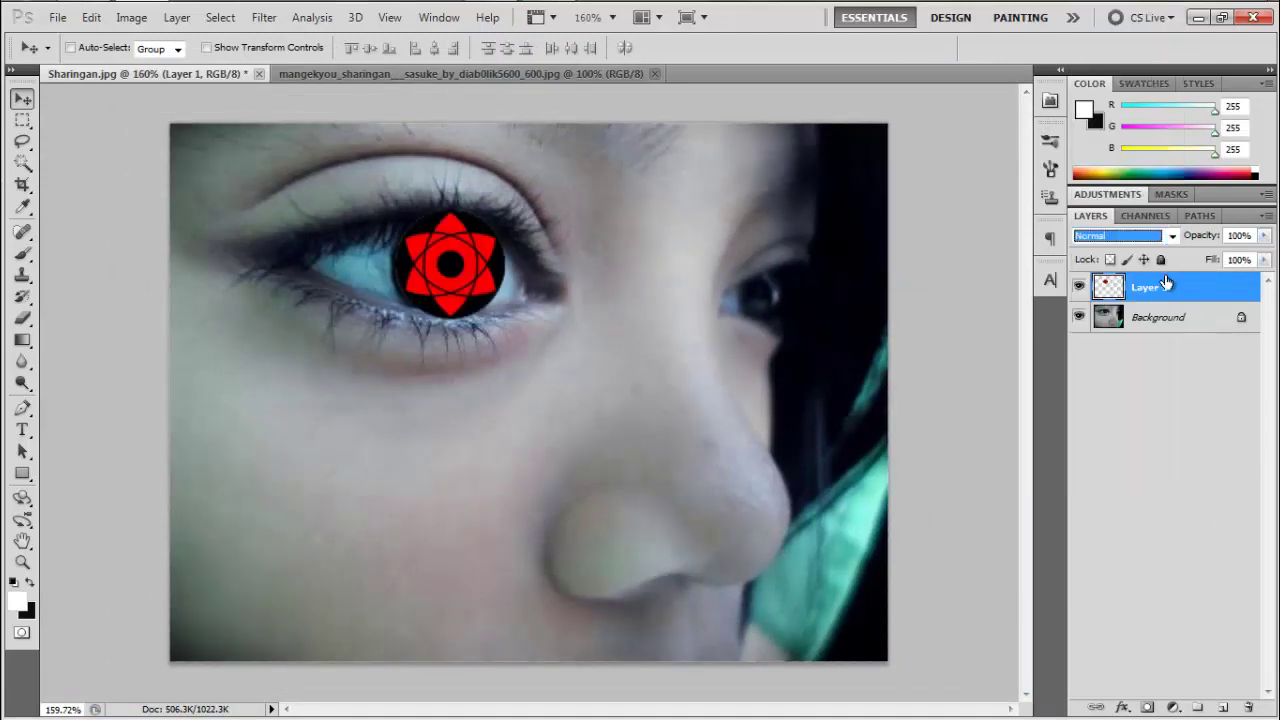
click(1140, 237)
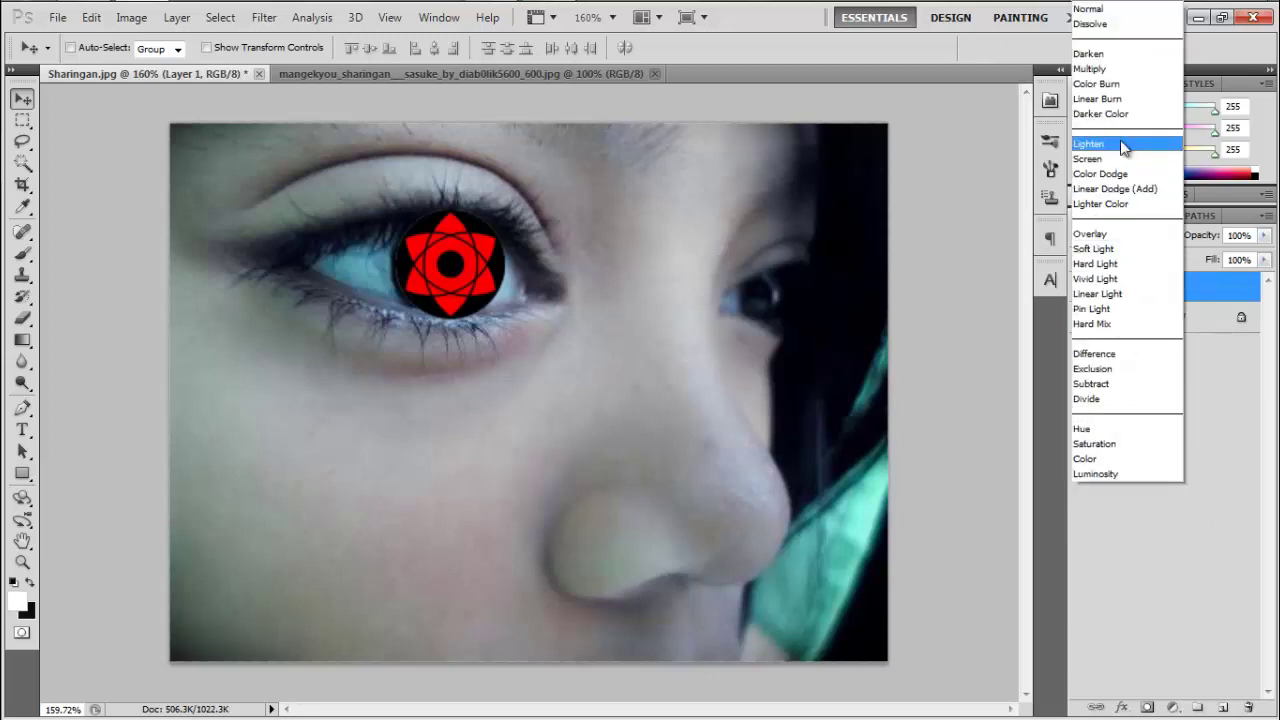
click(1099, 161)
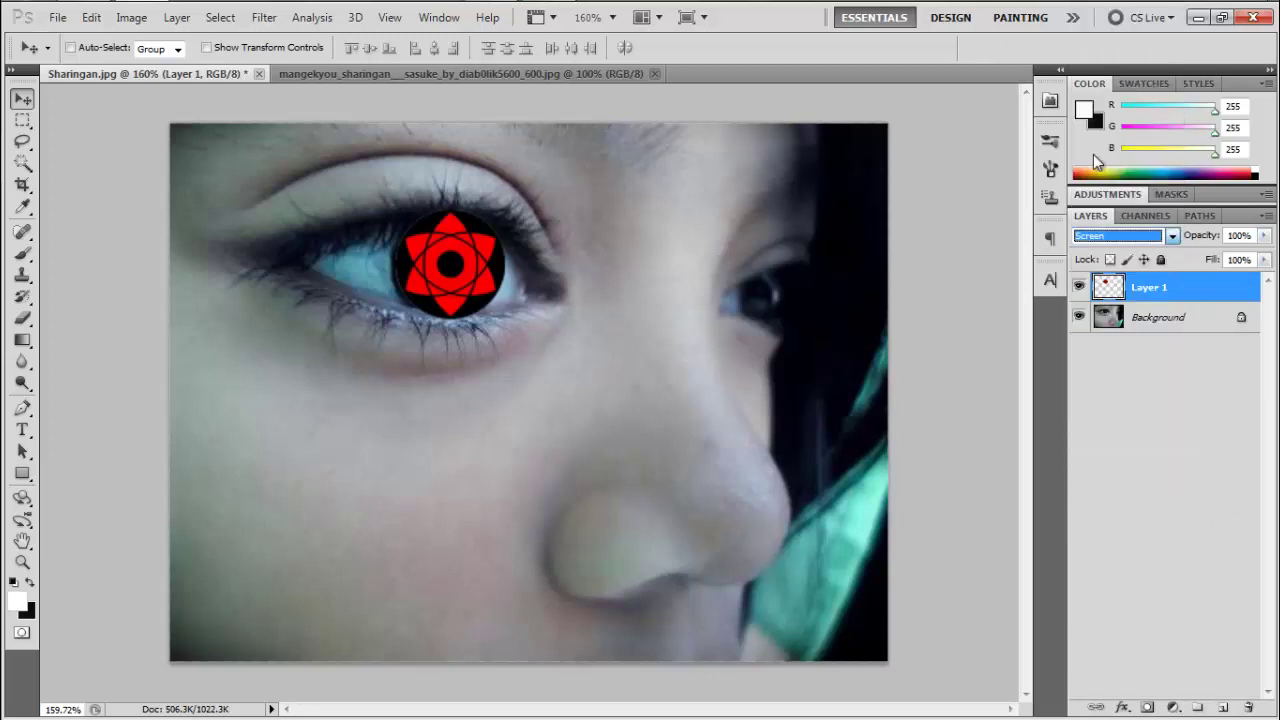
click(1128, 242)
click(1095, 140)
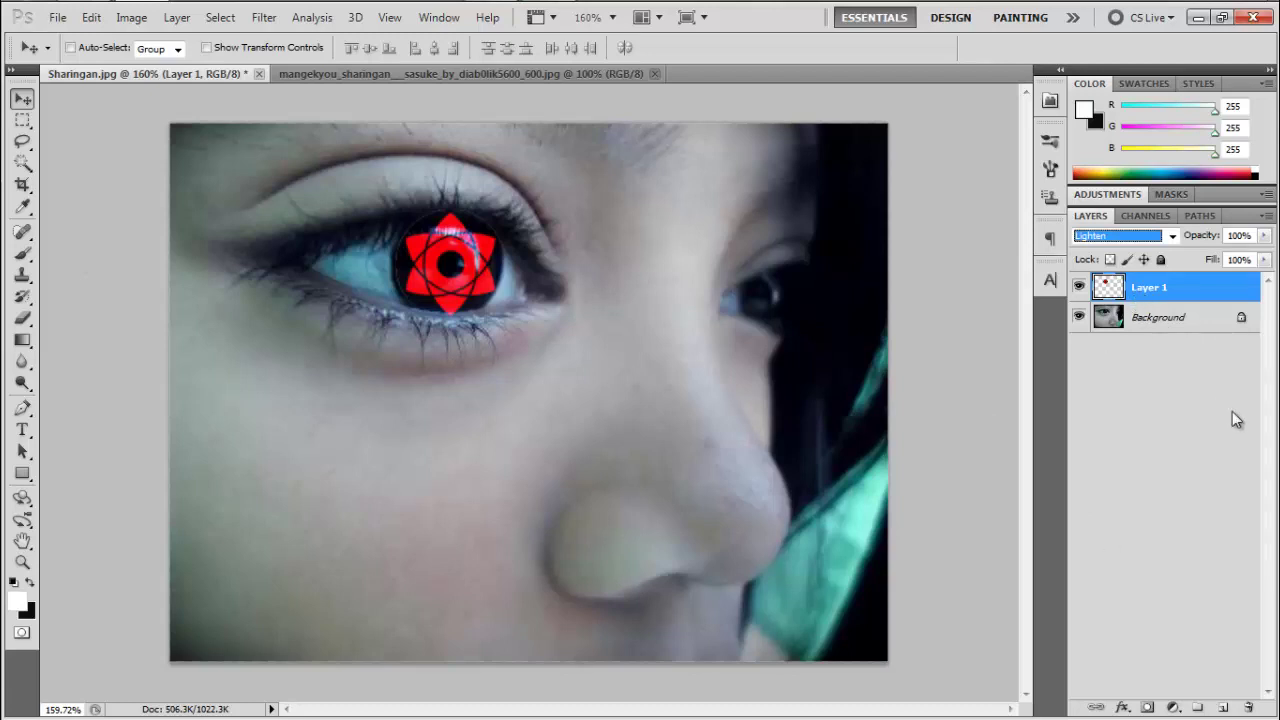
- Rename Layer 1 to 'Sharingan' and reselect the layer
double_click(1149, 288)
text(SA)
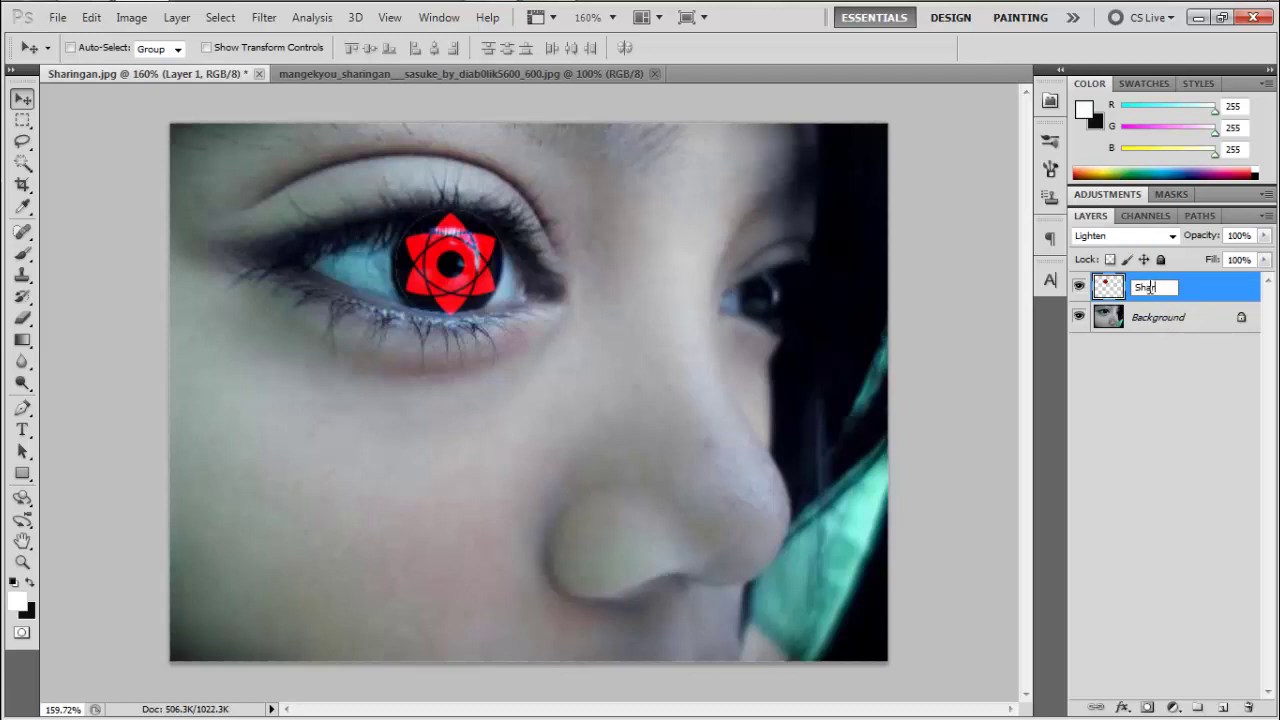
text(aringan)
click(1160, 414)
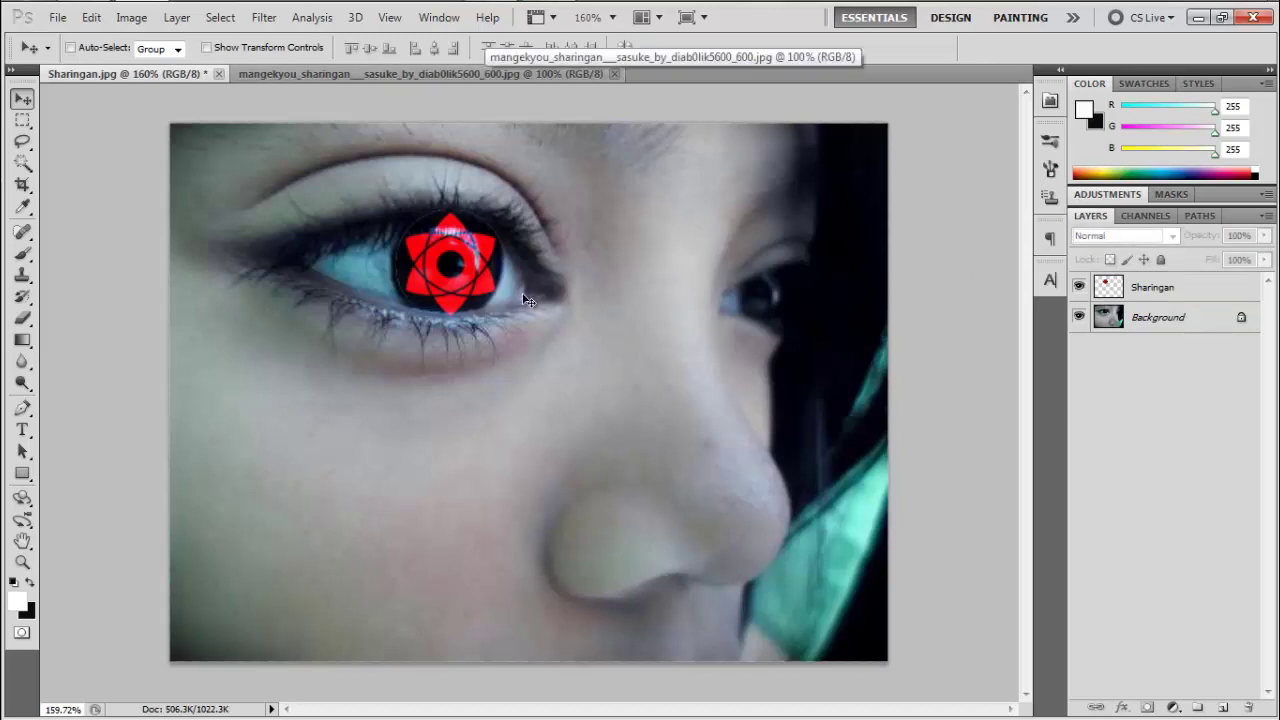
click(1163, 289)
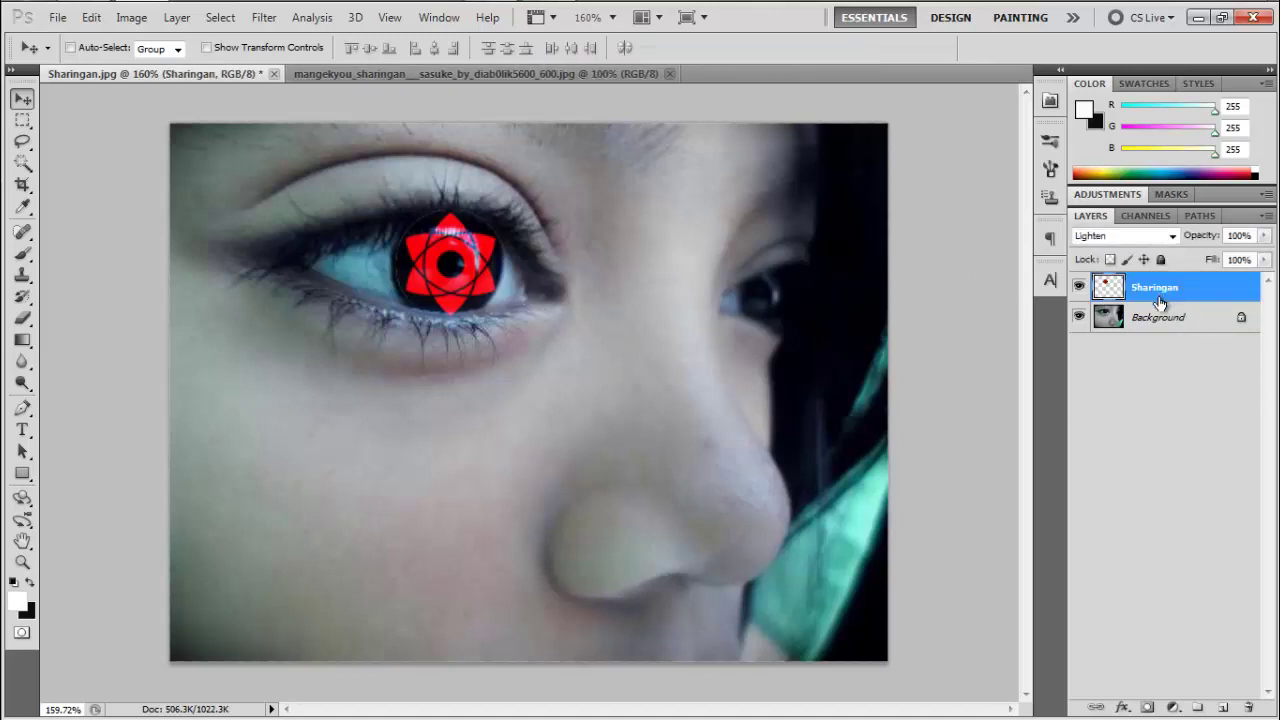
- Add a layer mask to the Sharingan layer and brush black over the eyelid overlap
click(1147, 708)
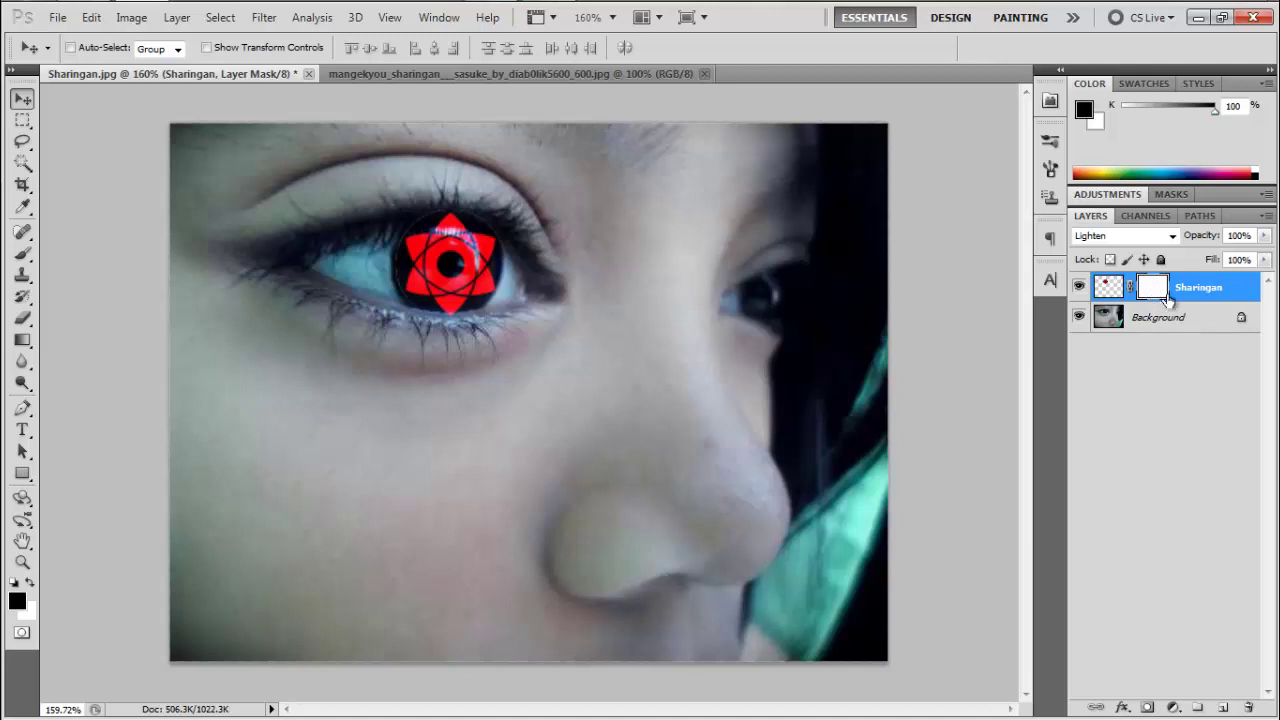
click(22, 254)
scroll(389, 220, up, 3)
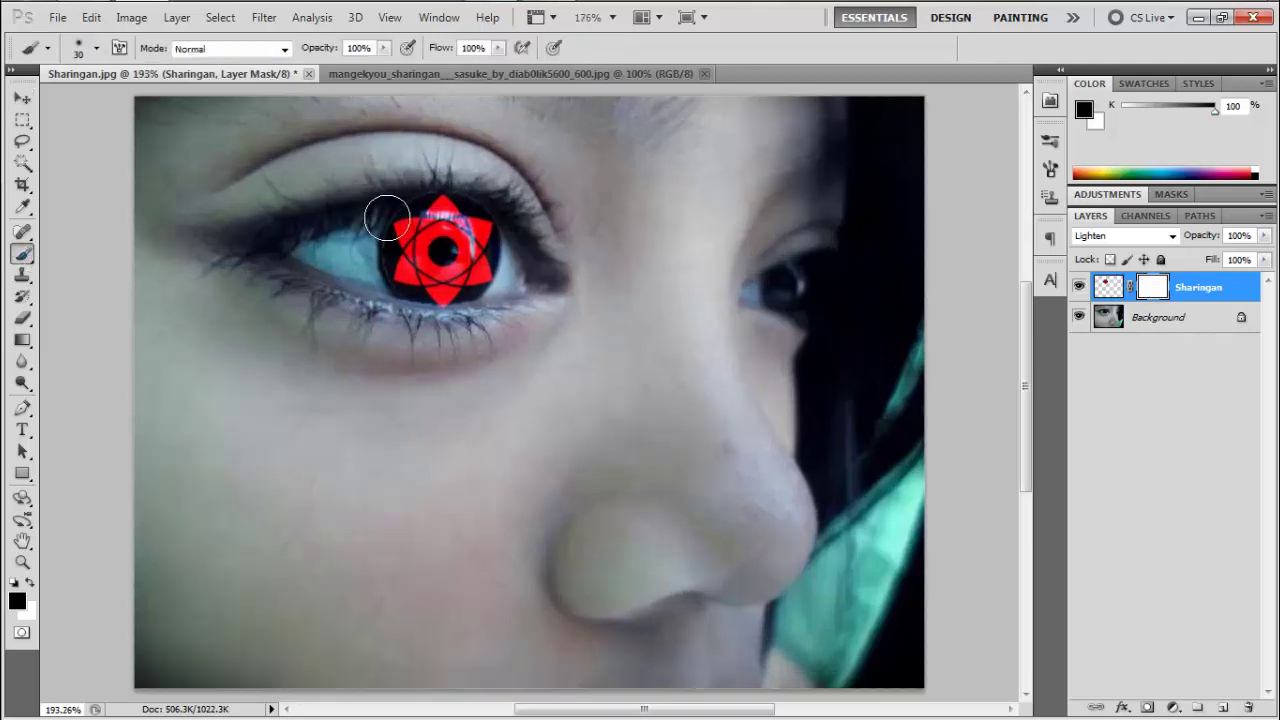
drag(366, 220, 349, 286)
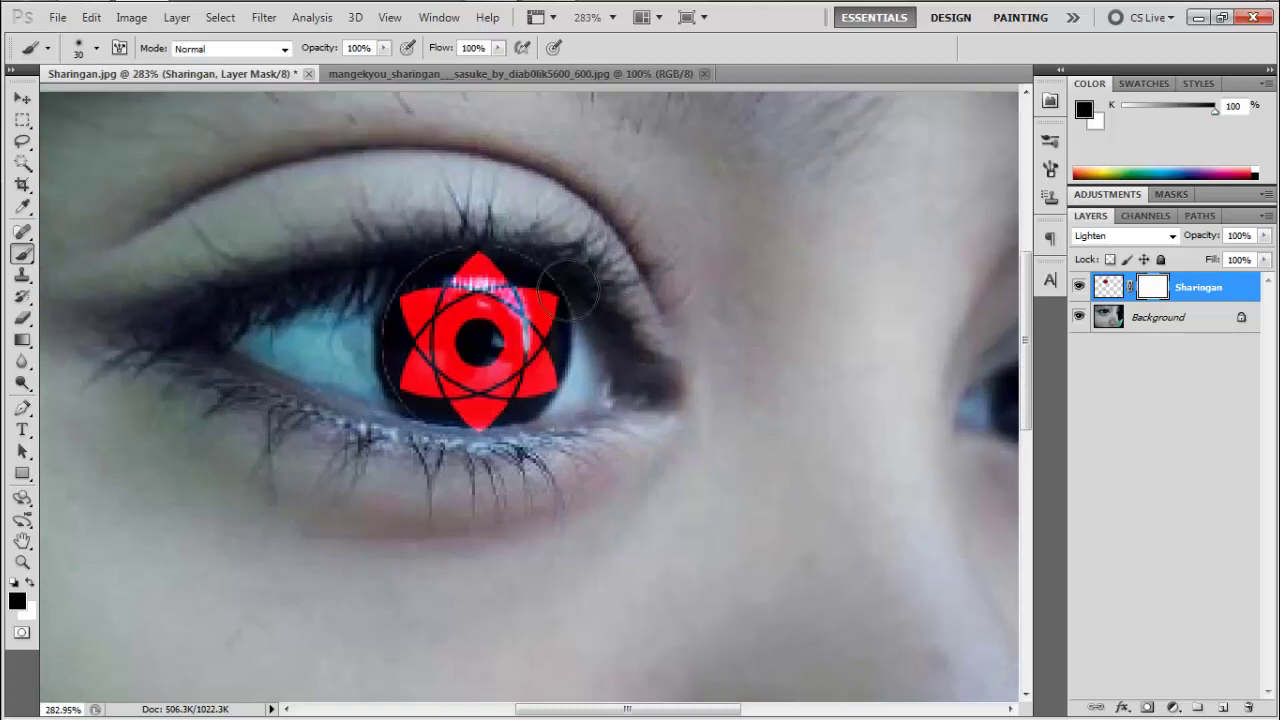
scroll(380, 289, down, 3)
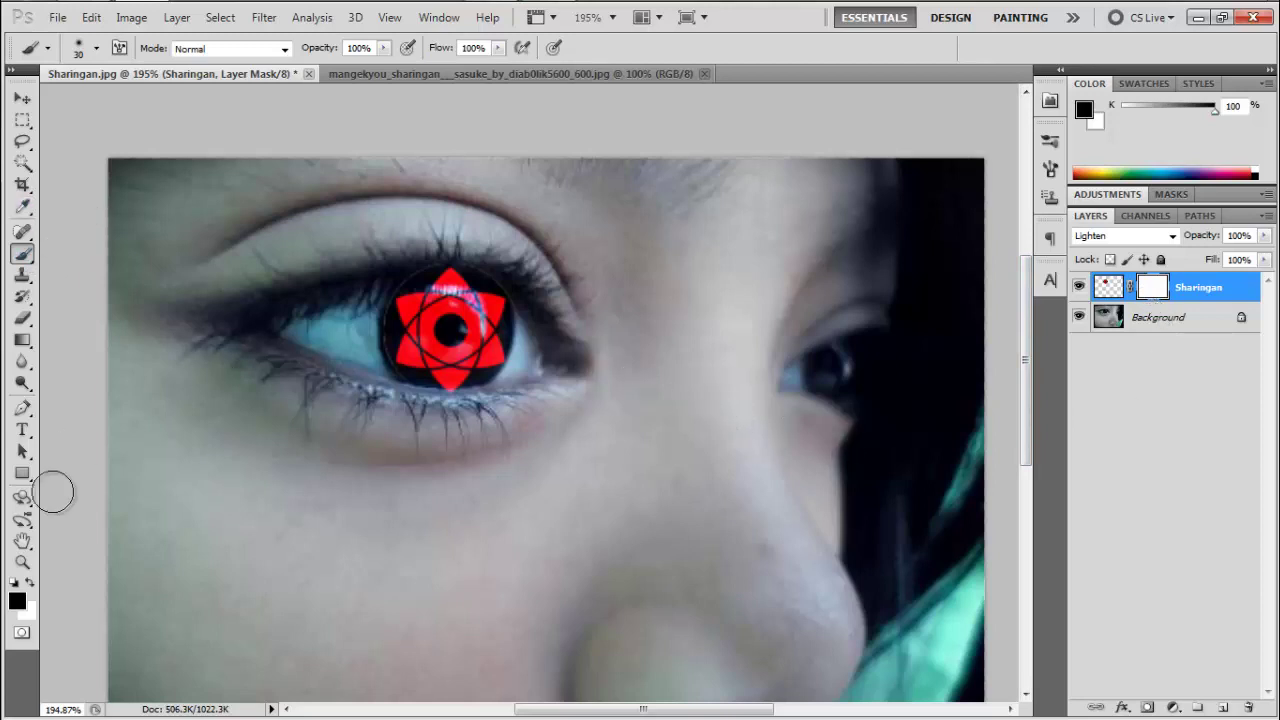
ctrl+click(410, 325)
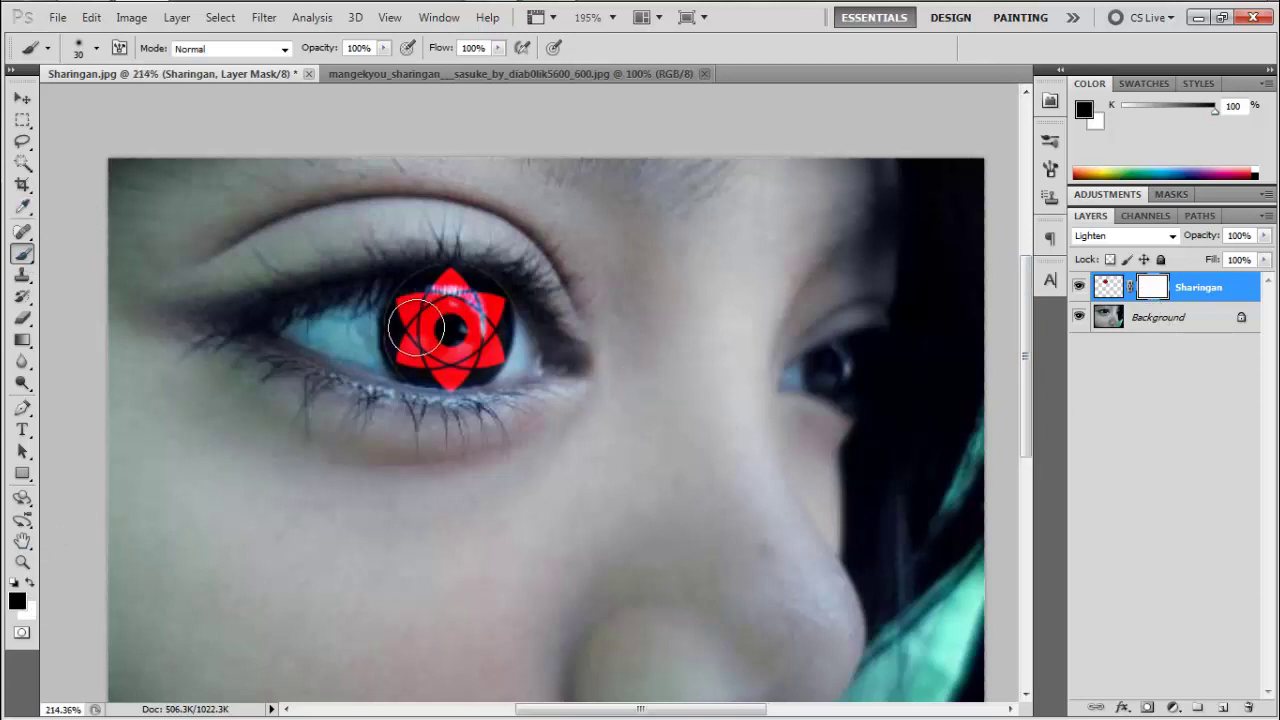
drag(331, 277, 336, 309)
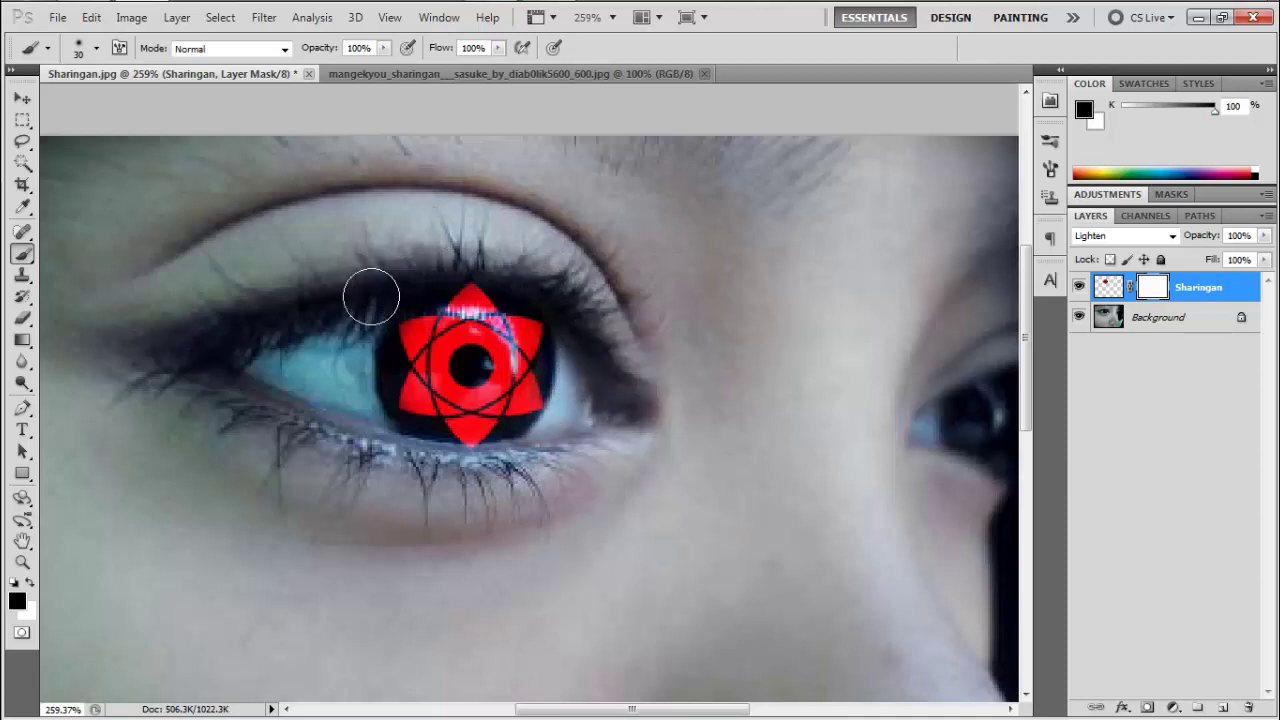
scroll(430, 460, up, 2)
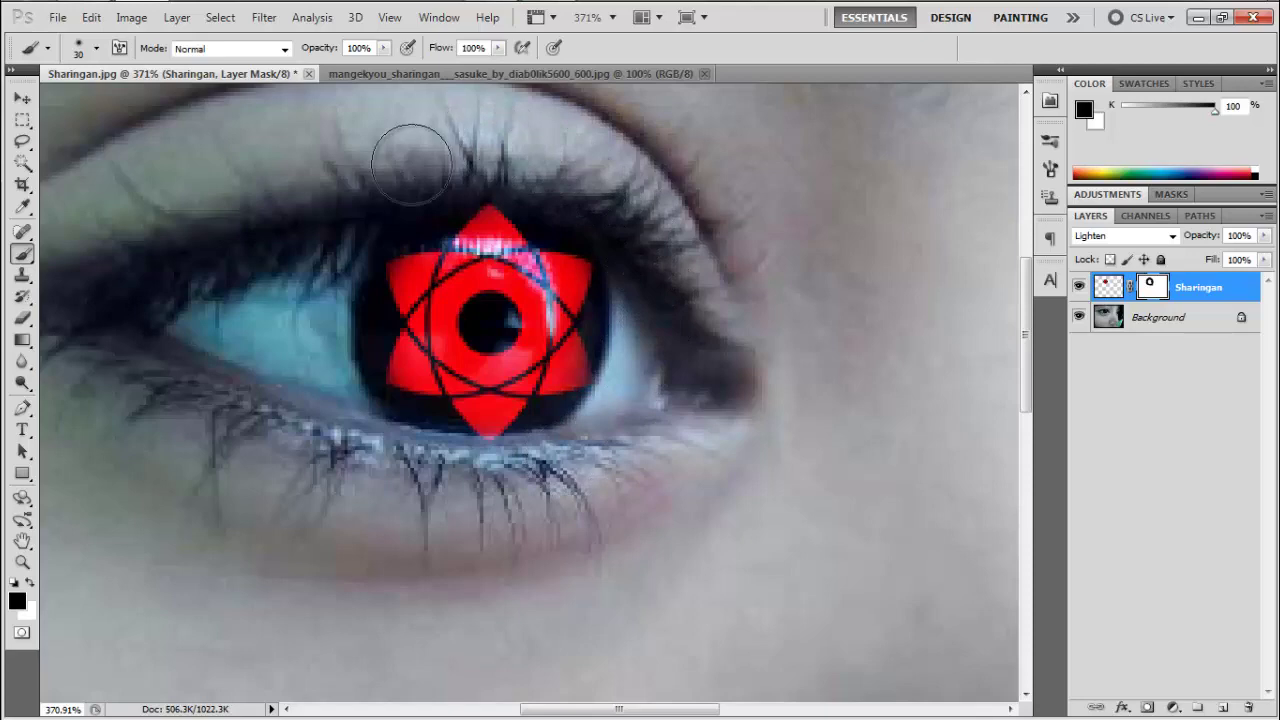
scroll(521, 311, down, 1)
scroll(522, 311, down, 1)
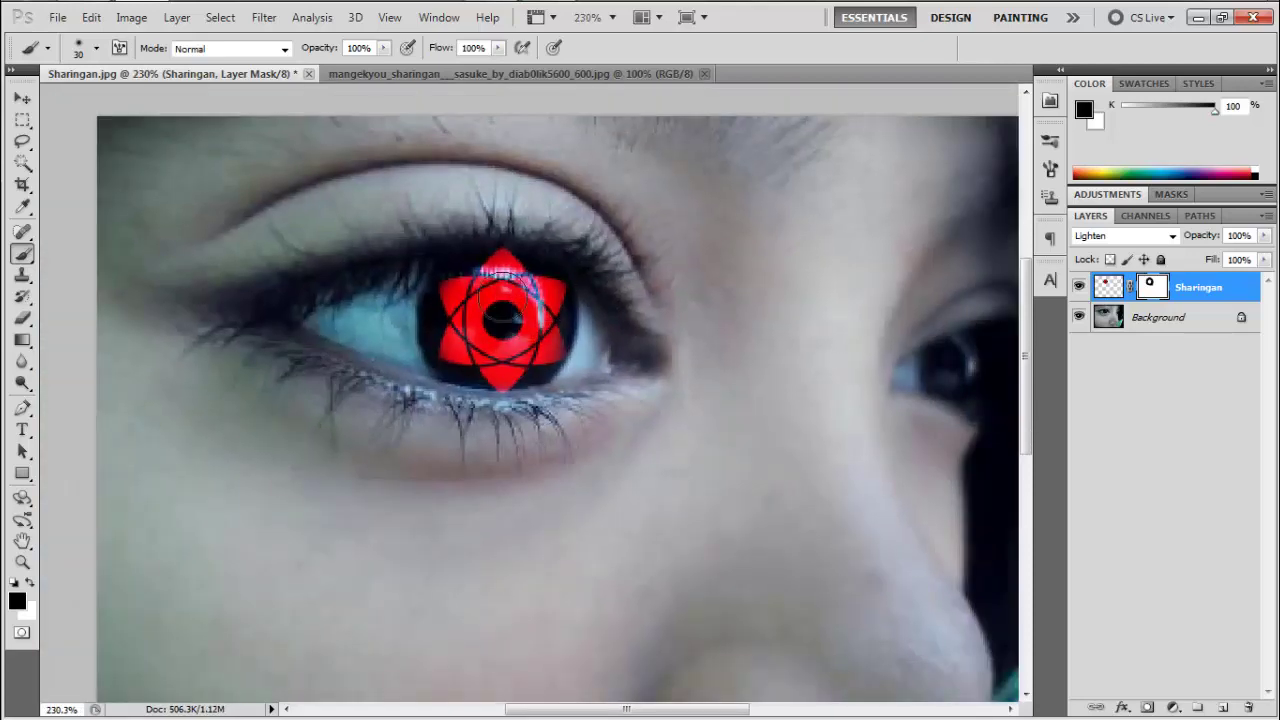
scroll(525, 250, up, 3)
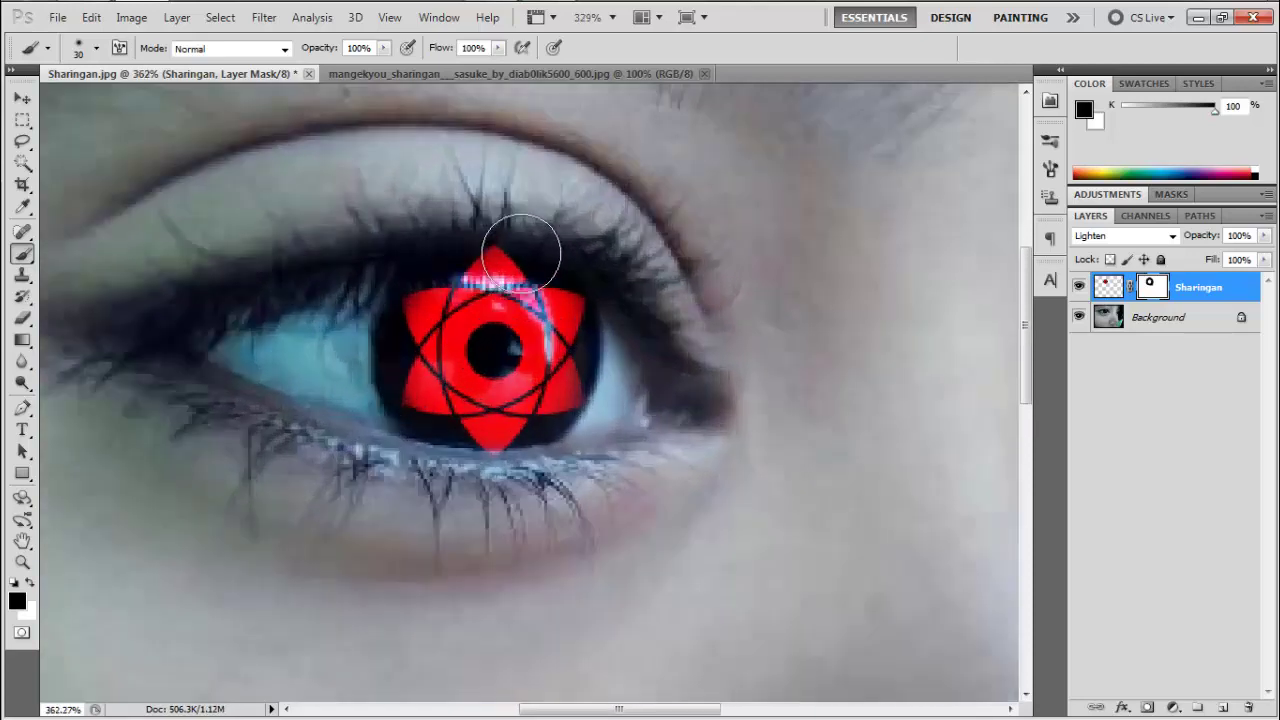
scroll(715, 385, down, 3)
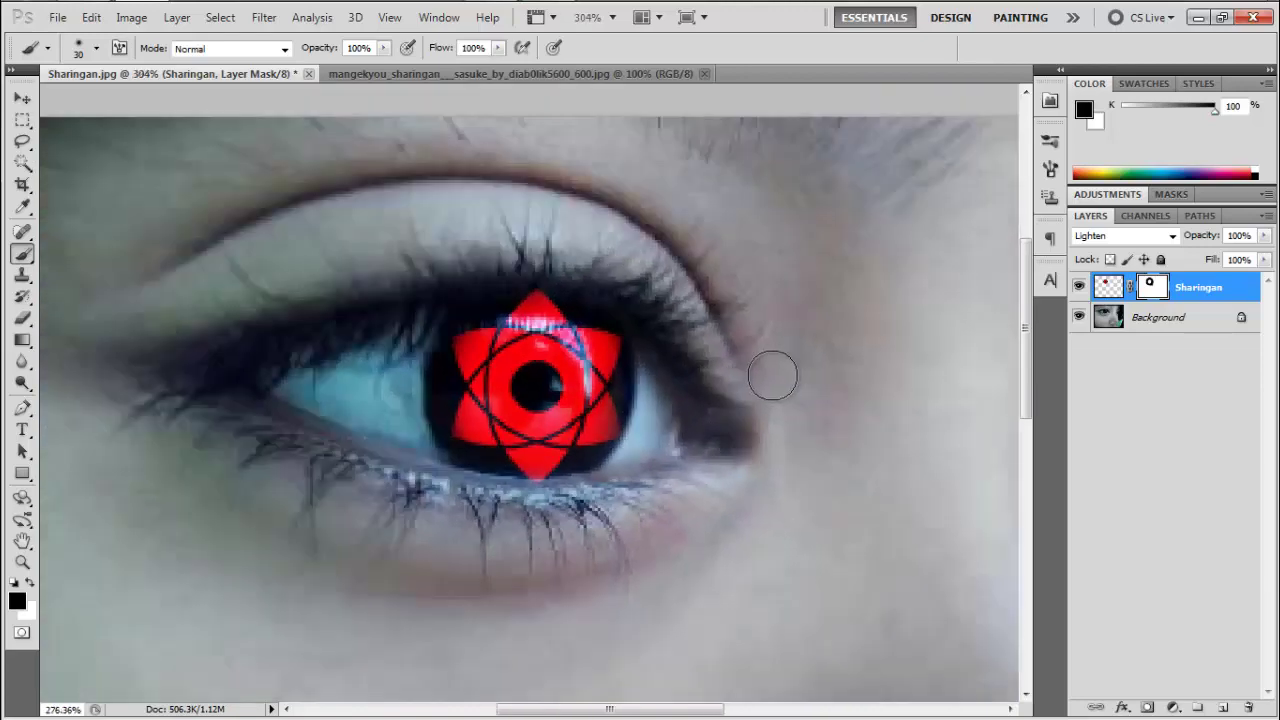
scroll(700, 402, down, 2)
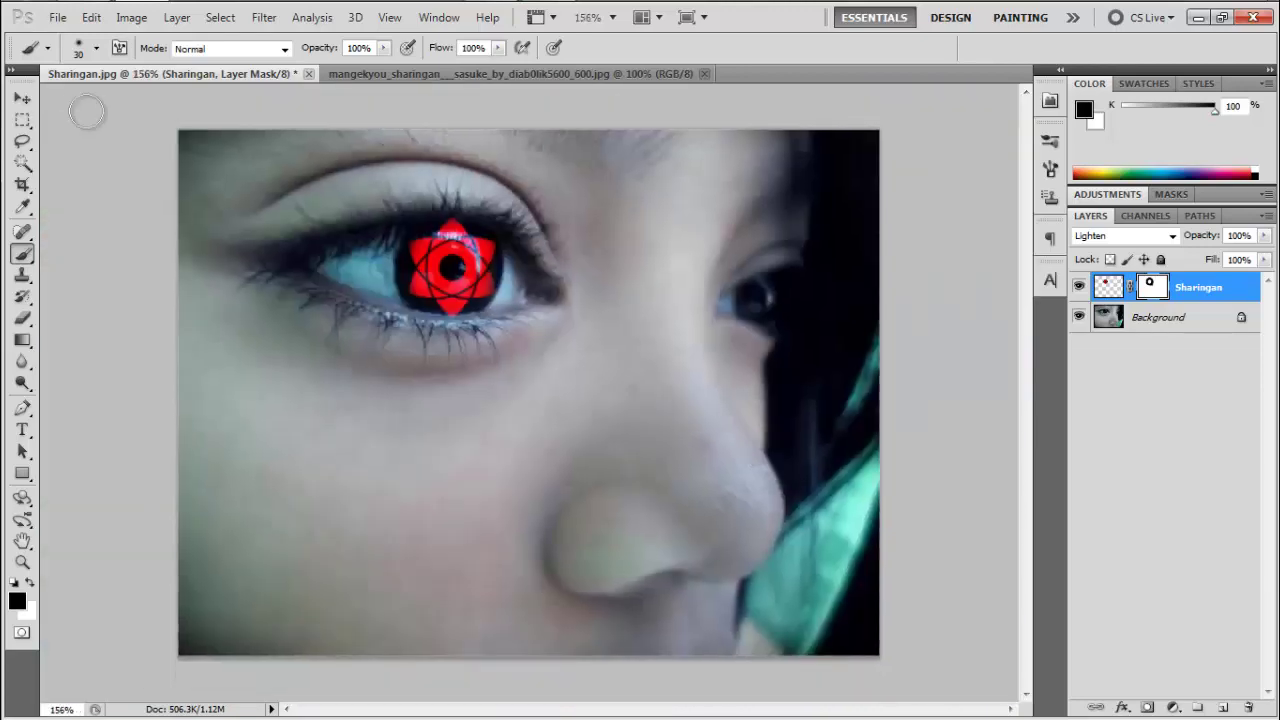
click(22, 100)
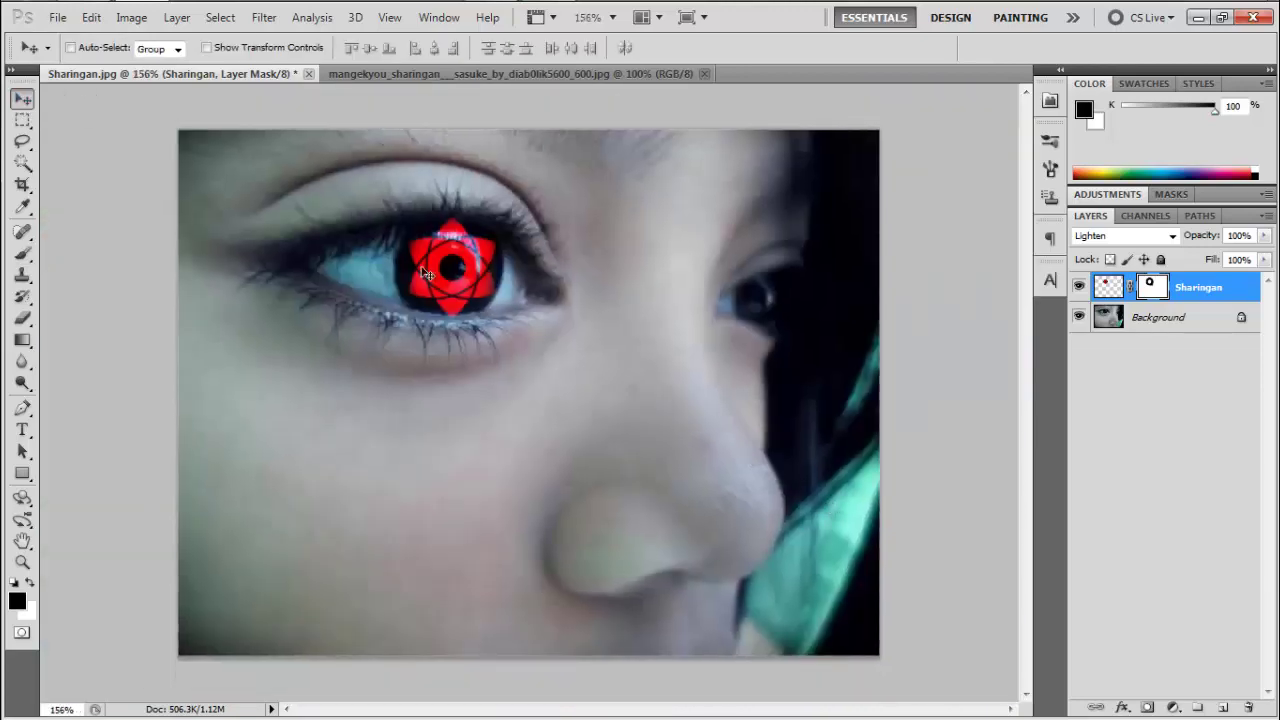
- Nudge the Sharingan right over the left iris, apply a warp, and zoom out to see the whole photo
drag(425, 272, 443, 276)
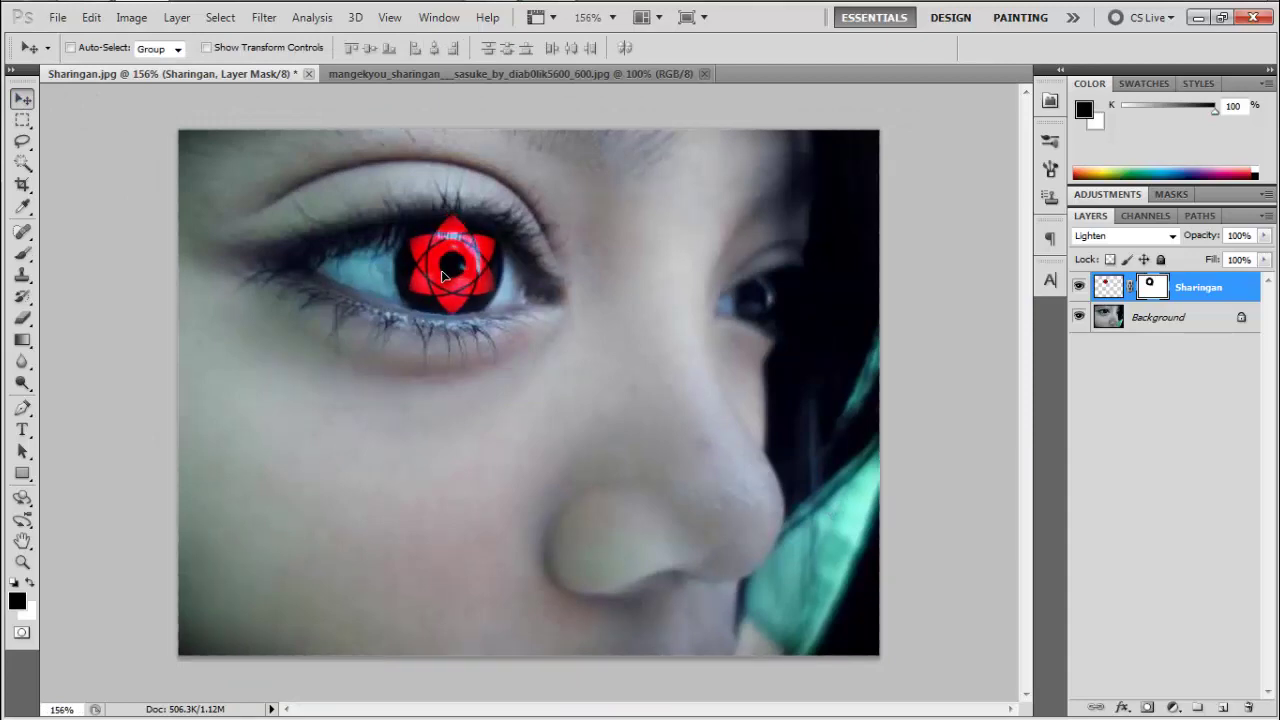
key(ctrl+t)
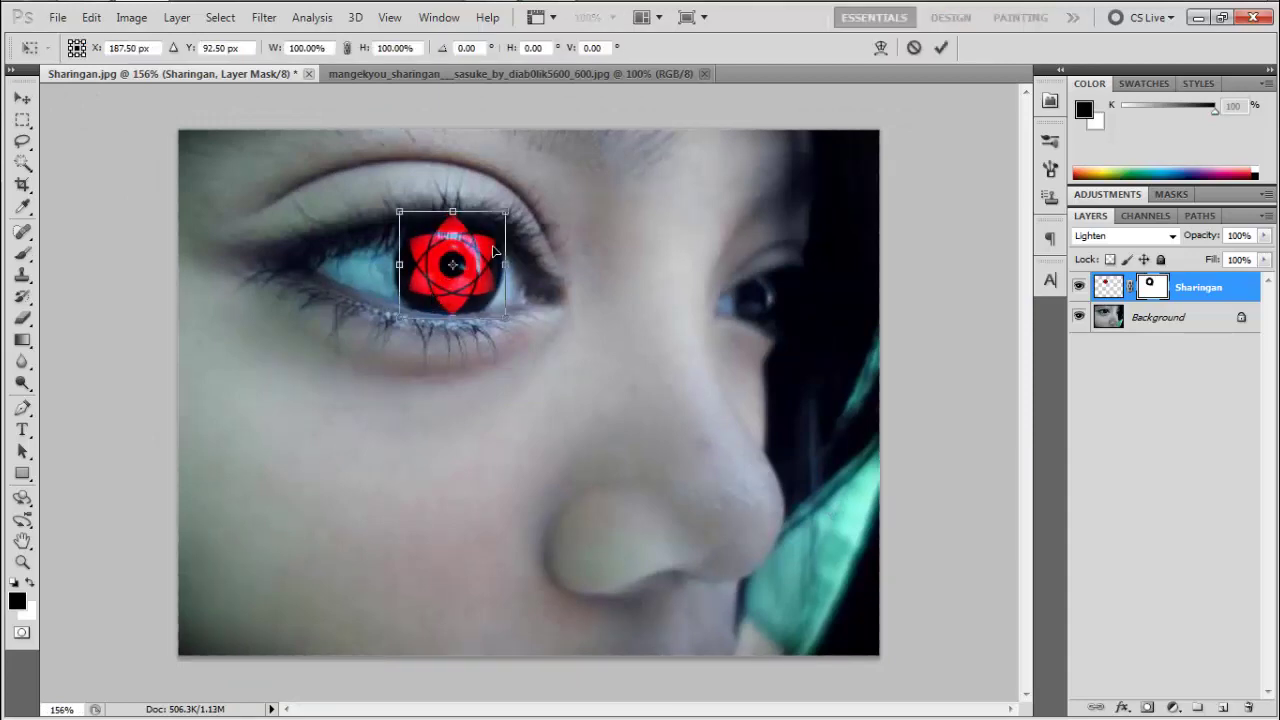
right_click(476, 268)
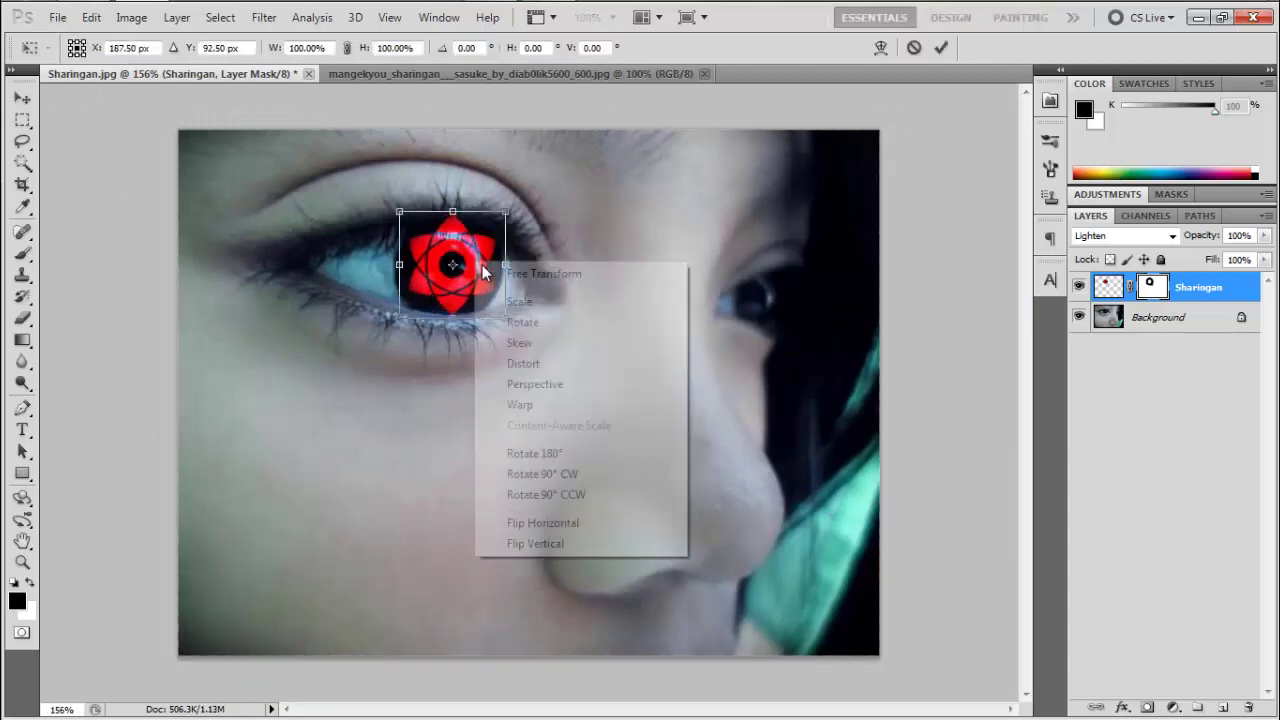
click(524, 406)
key(ctrl+0)
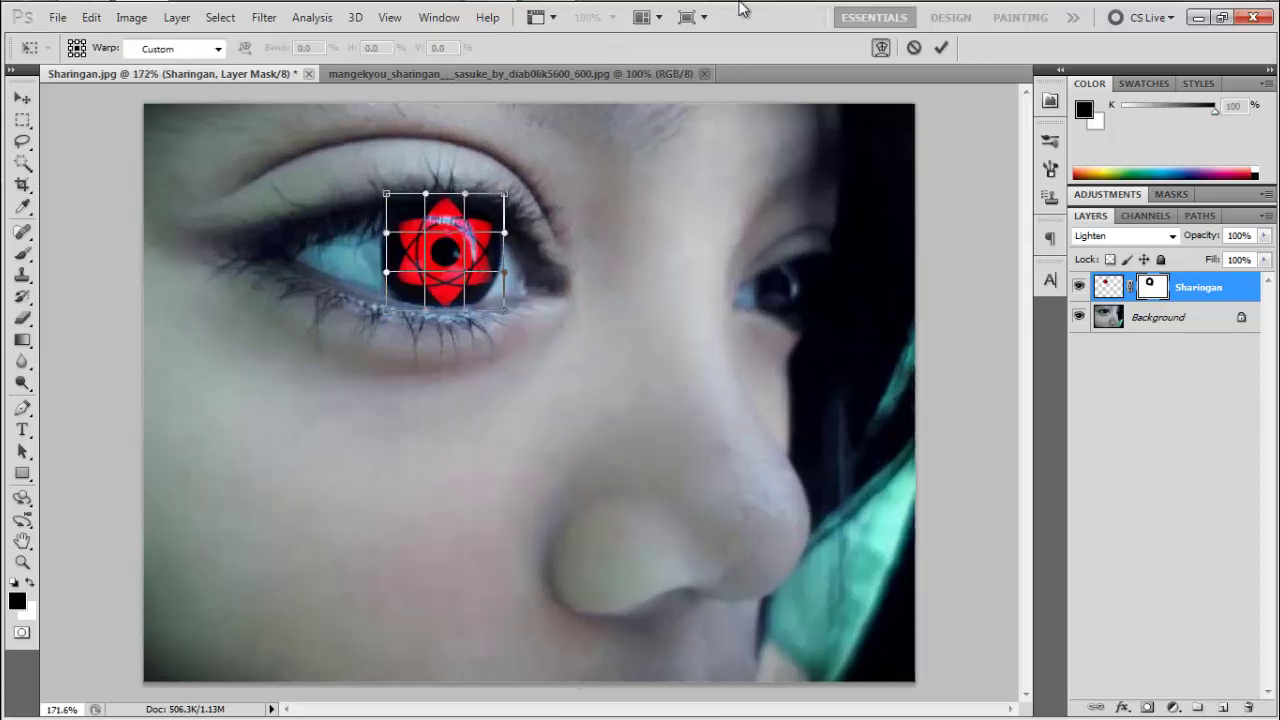
click(939, 48)
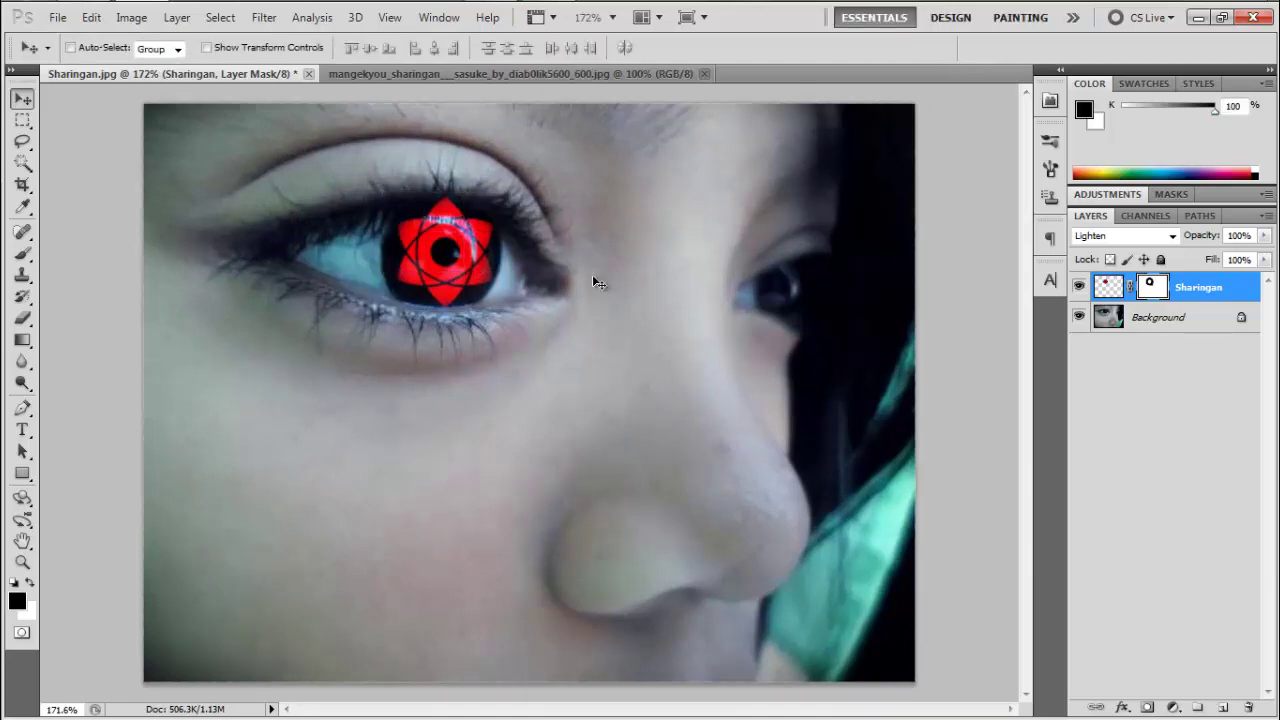
key(ctrl+minus)
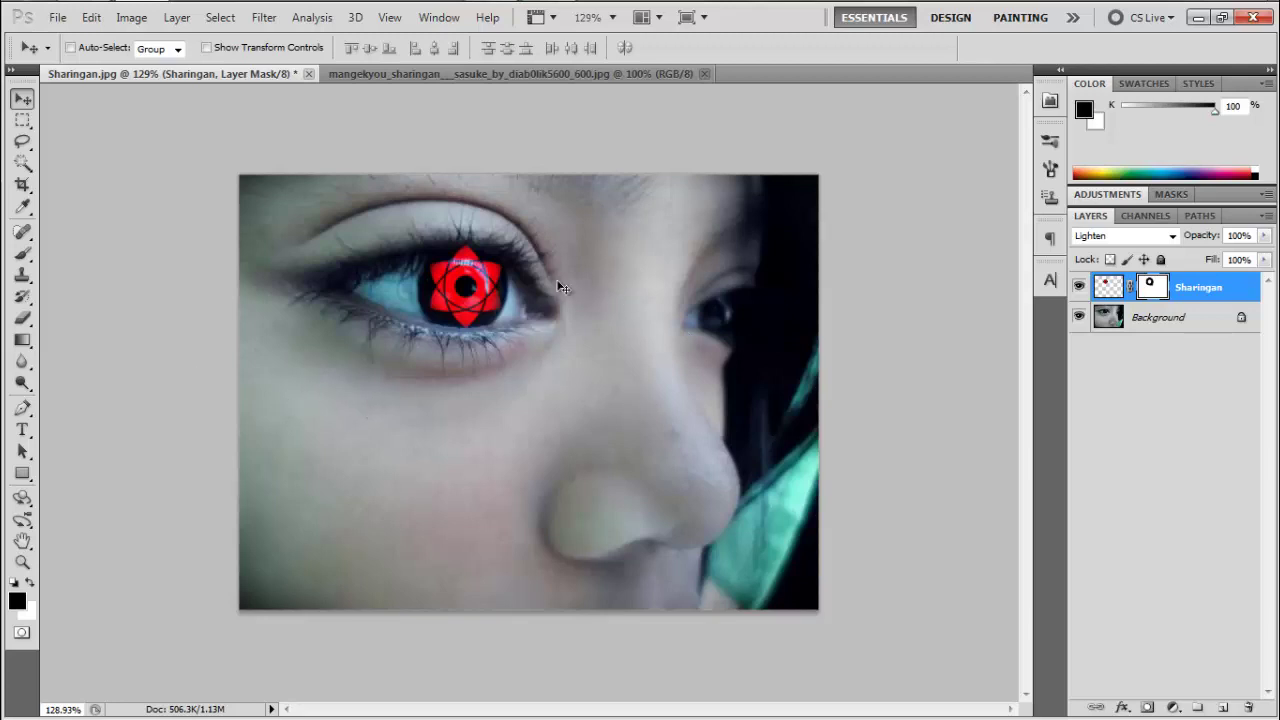
scroll(500, 283, up, 3)
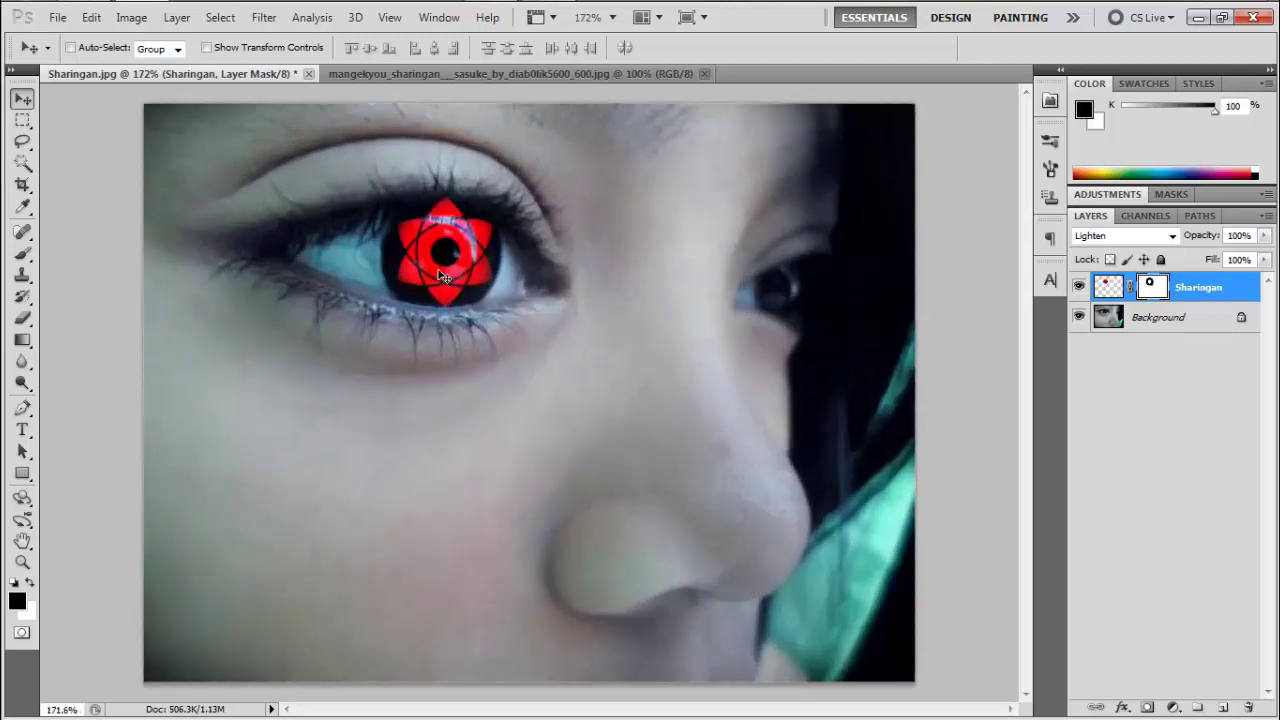
- Warp the left-eye Sharingan, bending its top, sides and pupil to follow the iris and eyelid
key(ctrl+t)
right_click(456, 214)
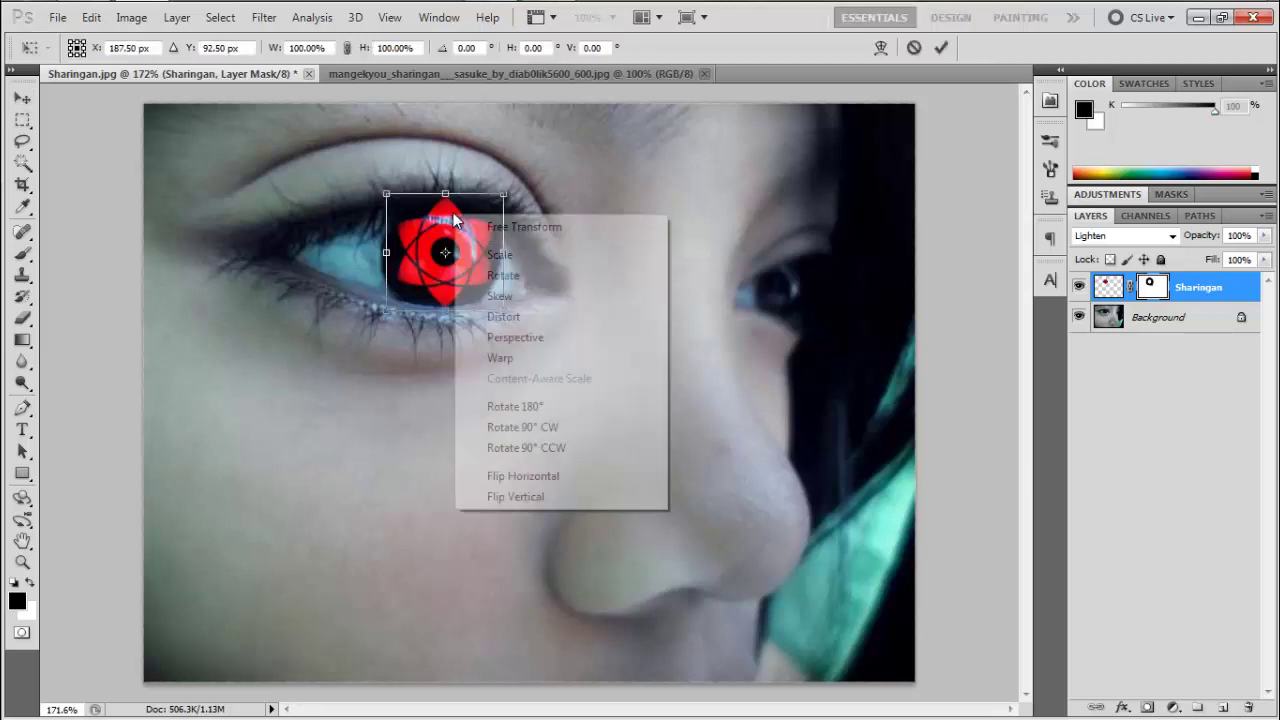
click(505, 358)
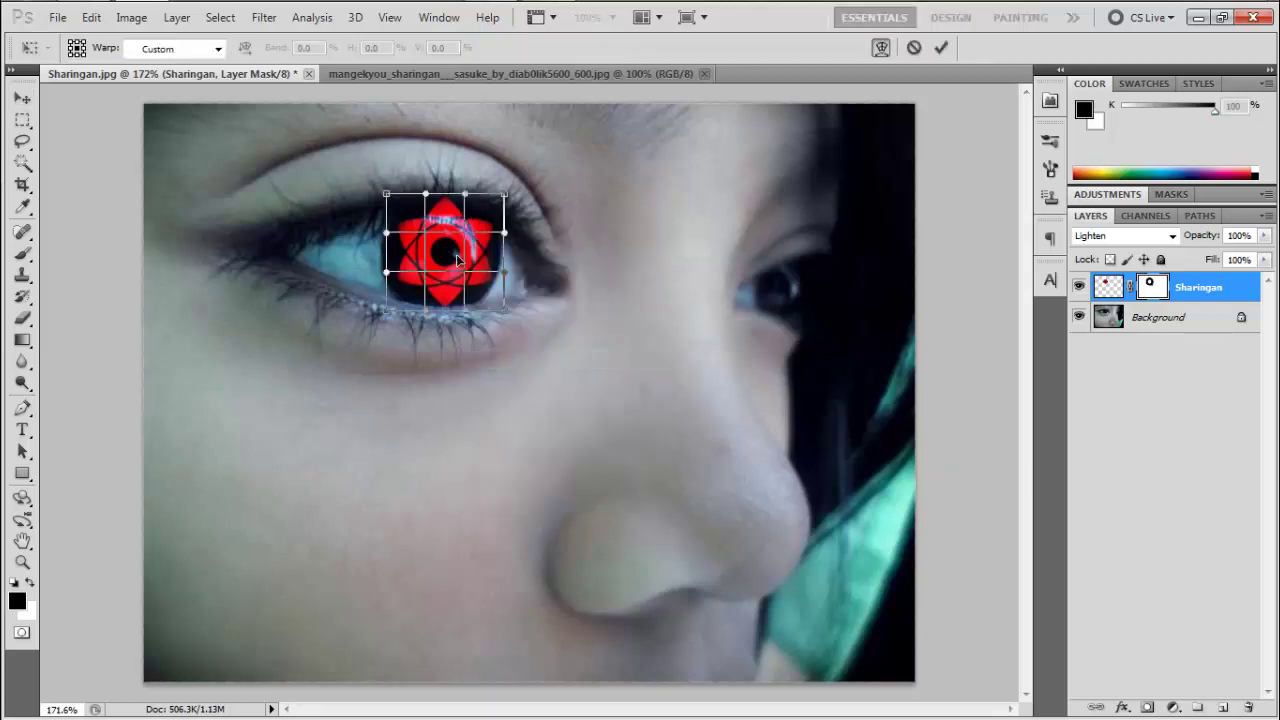
drag(447, 210, 461, 258)
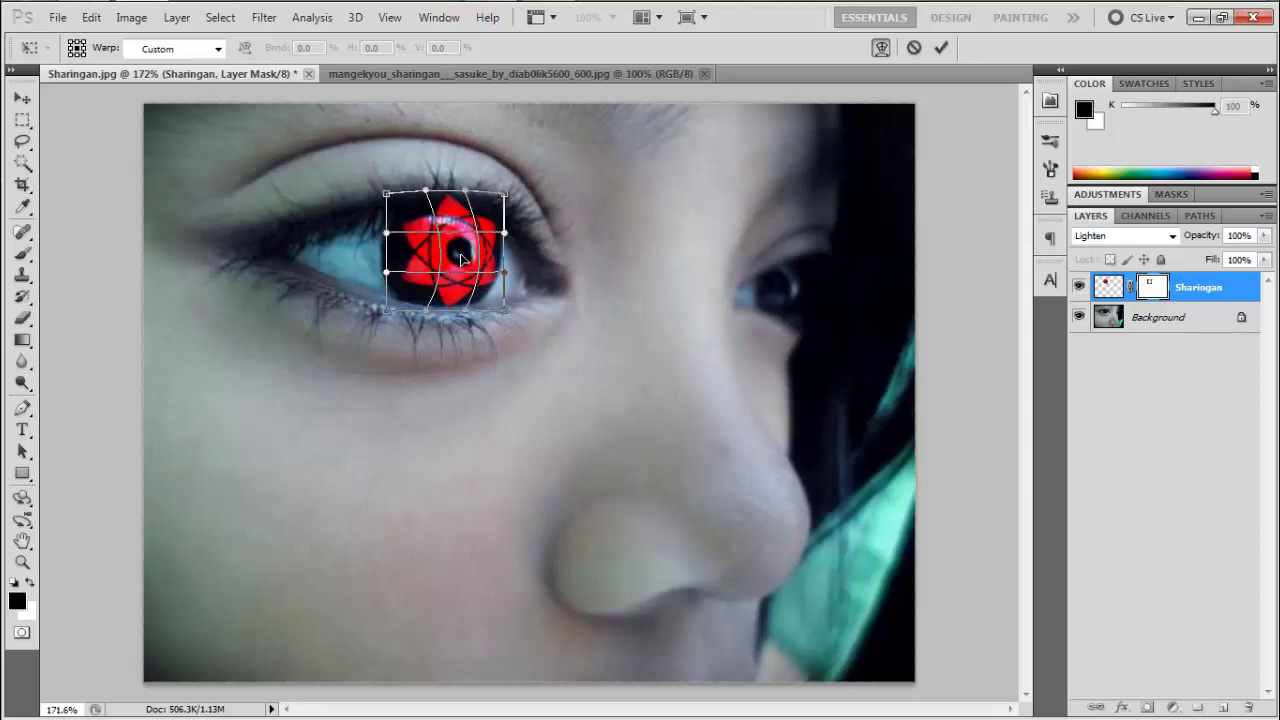
drag(386, 236, 468, 248)
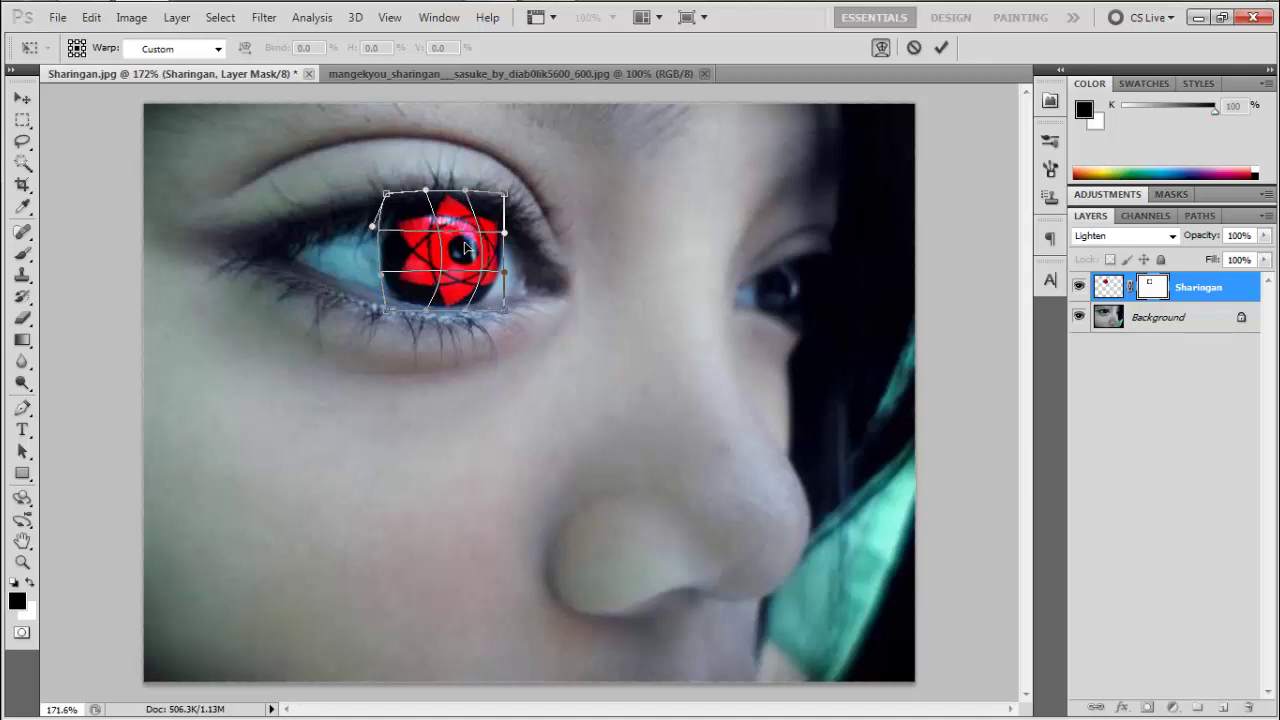
drag(423, 191, 420, 198)
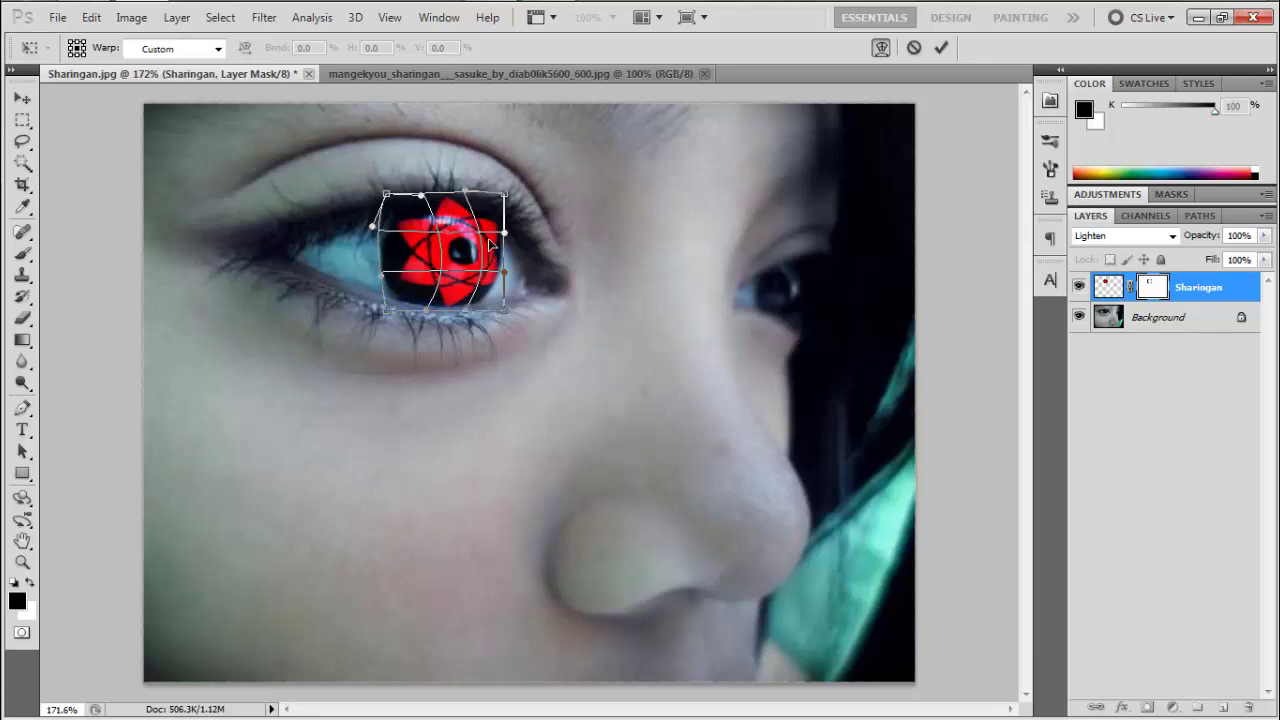
drag(489, 242, 485, 244)
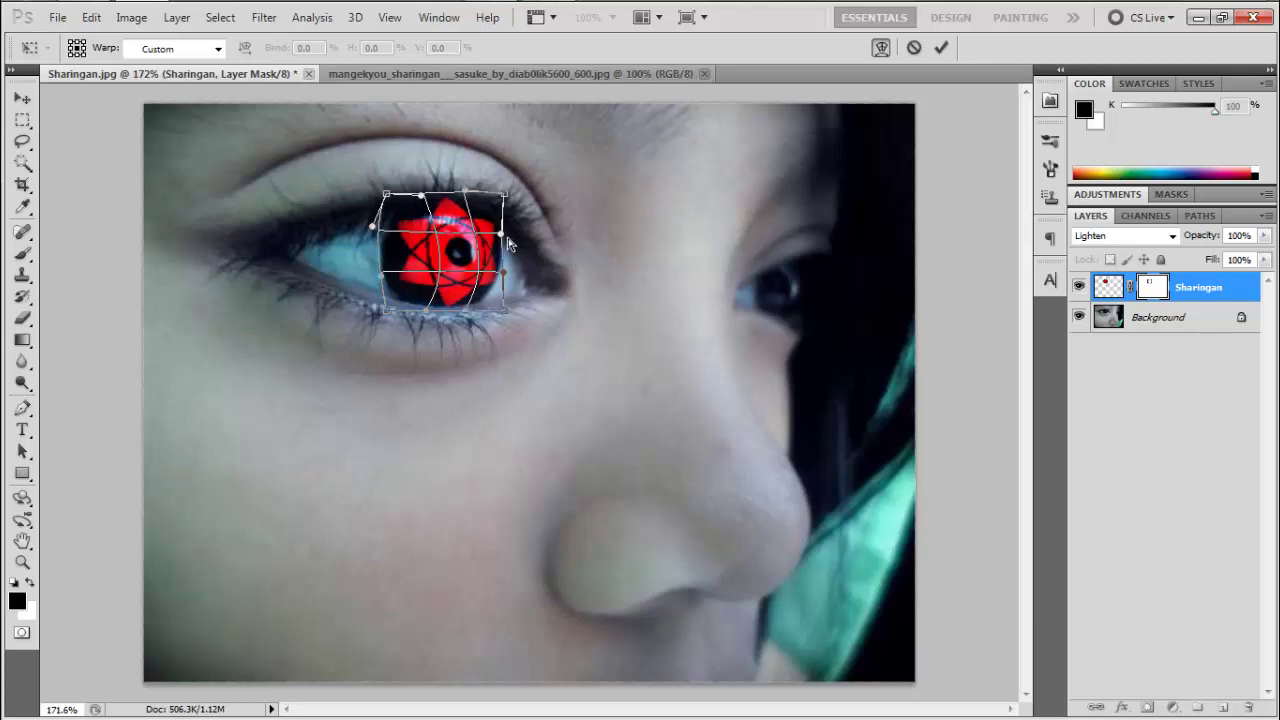
drag(454, 198, 448, 199)
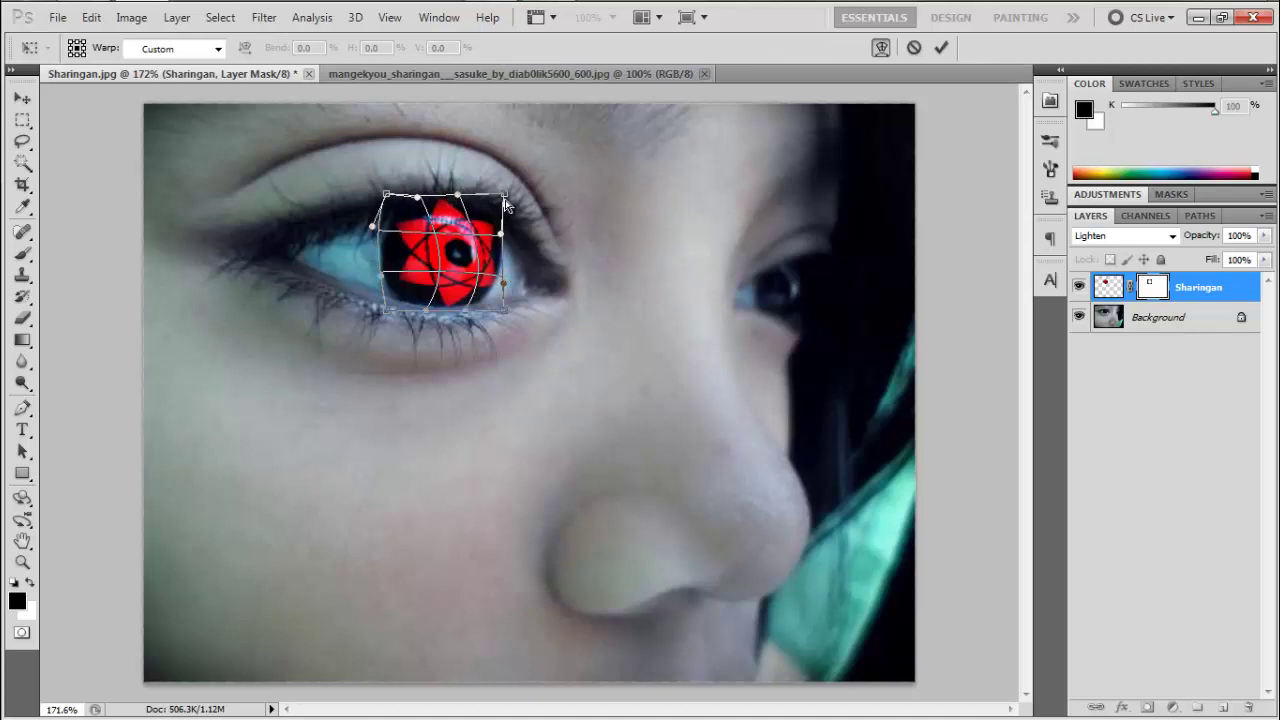
drag(503, 196, 502, 204)
drag(413, 198, 406, 237)
- Commit the current warp on the left-eye Sharingan
click(940, 48)
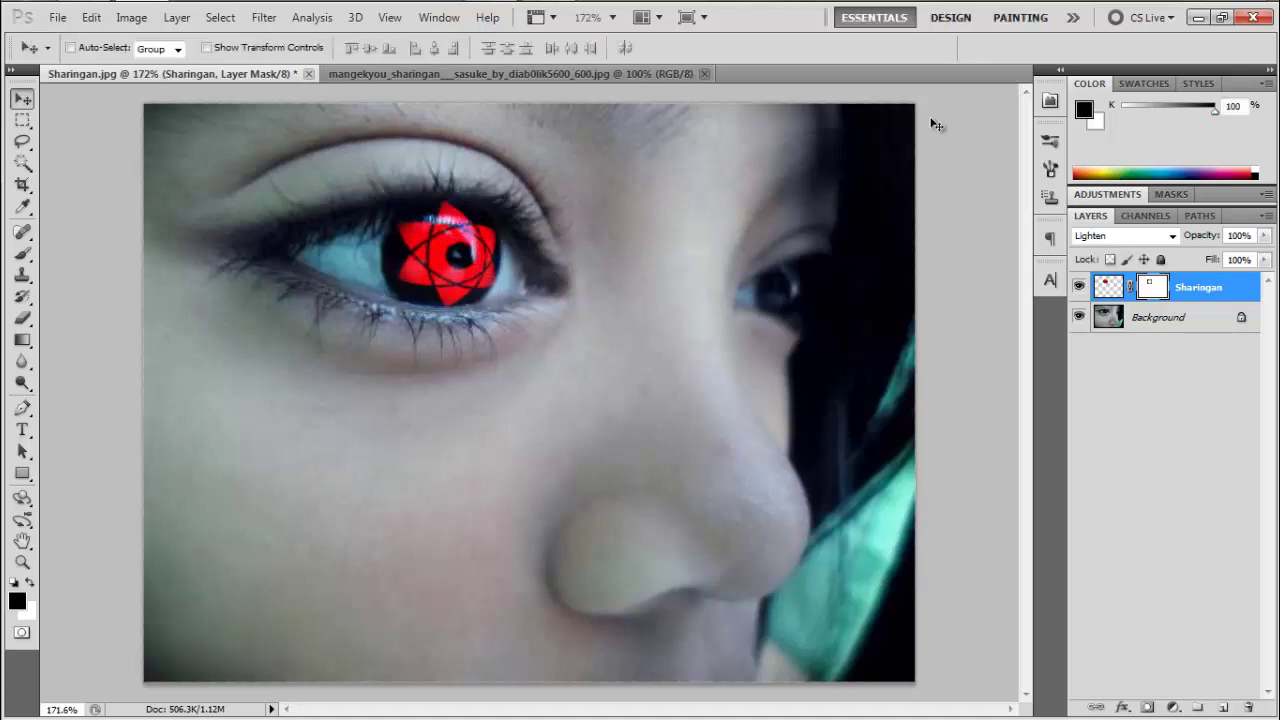
scroll(476, 290, down, 5)
scroll(476, 290, up, 6)
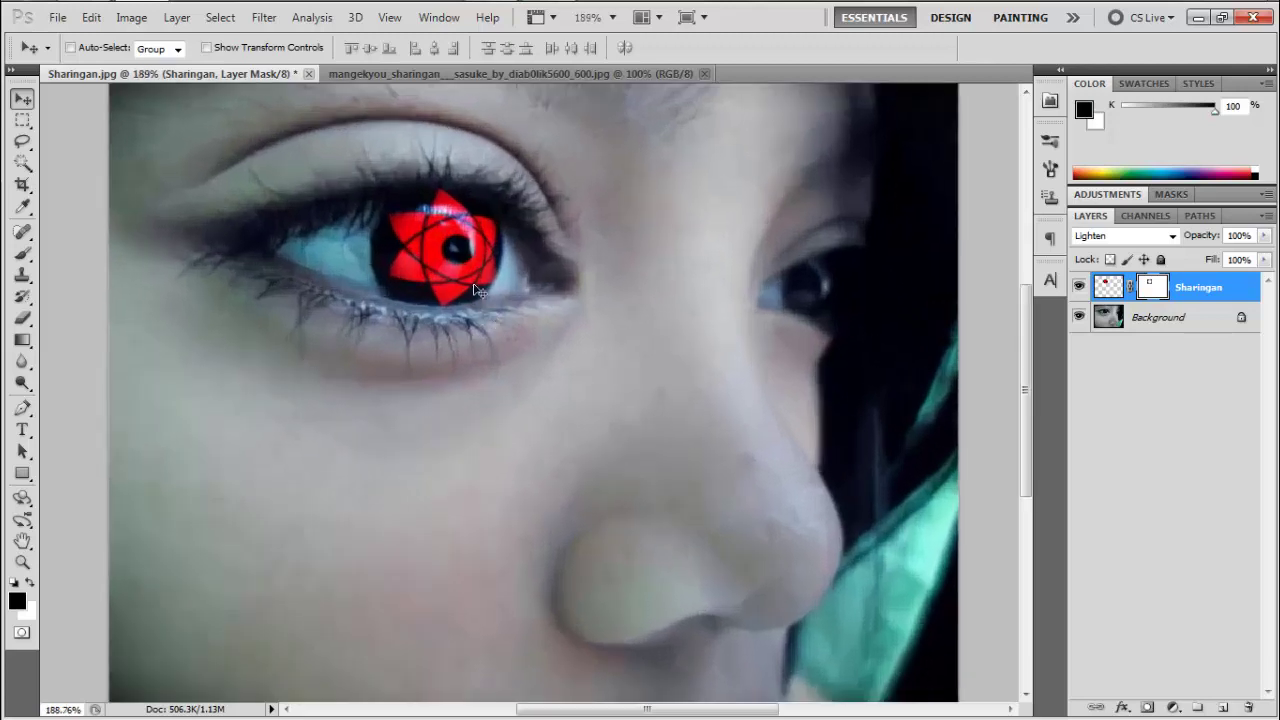
- Warp the Sharingan once more to follow the eyeball's curve and commit it
key(ctrl+t)
right_click(464, 250)
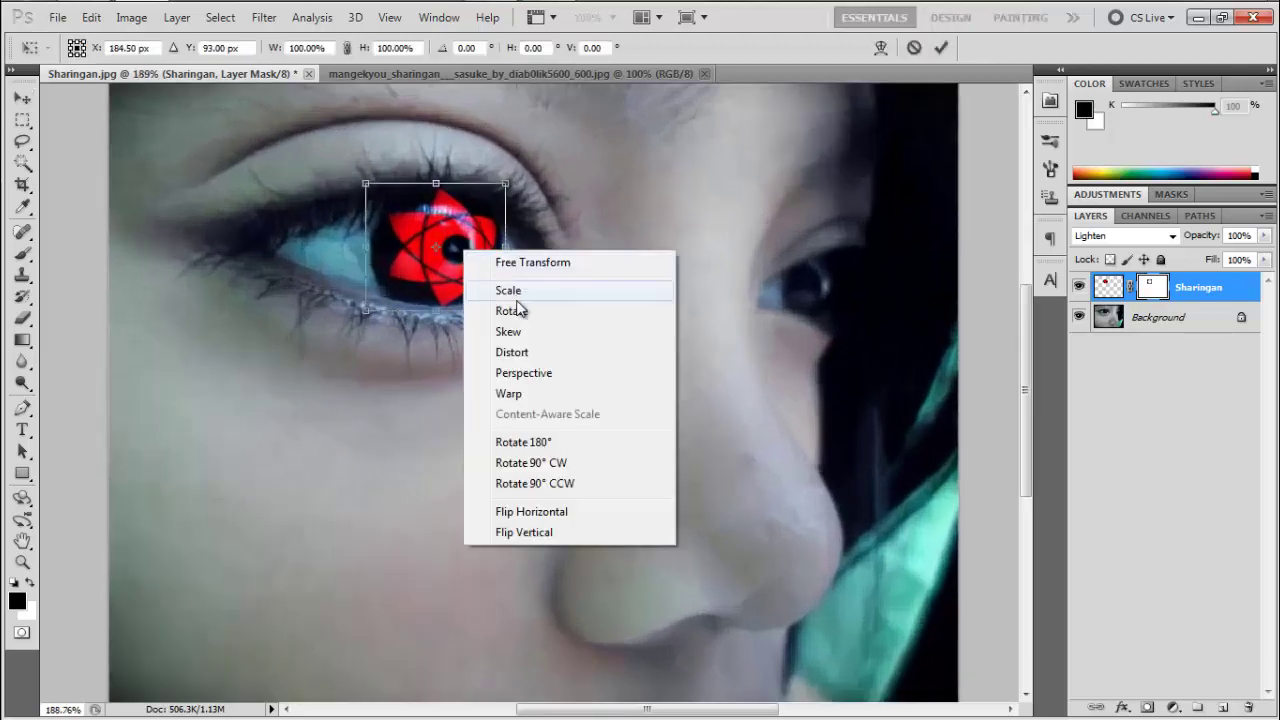
click(535, 400)
mouse_move(468, 262)
mouse_down()
mouse_move(440, 245)
mouse_move(471, 250)
mouse_up()
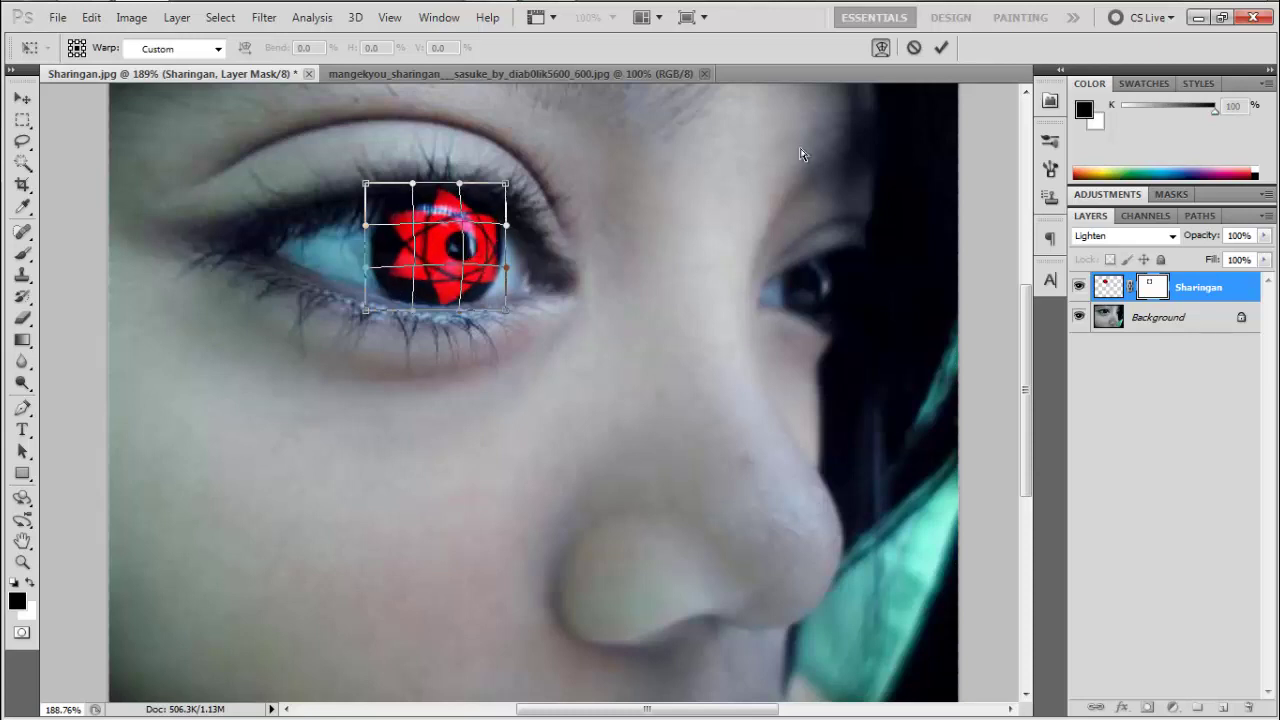
click(941, 50)
scroll(517, 408, down, 5)
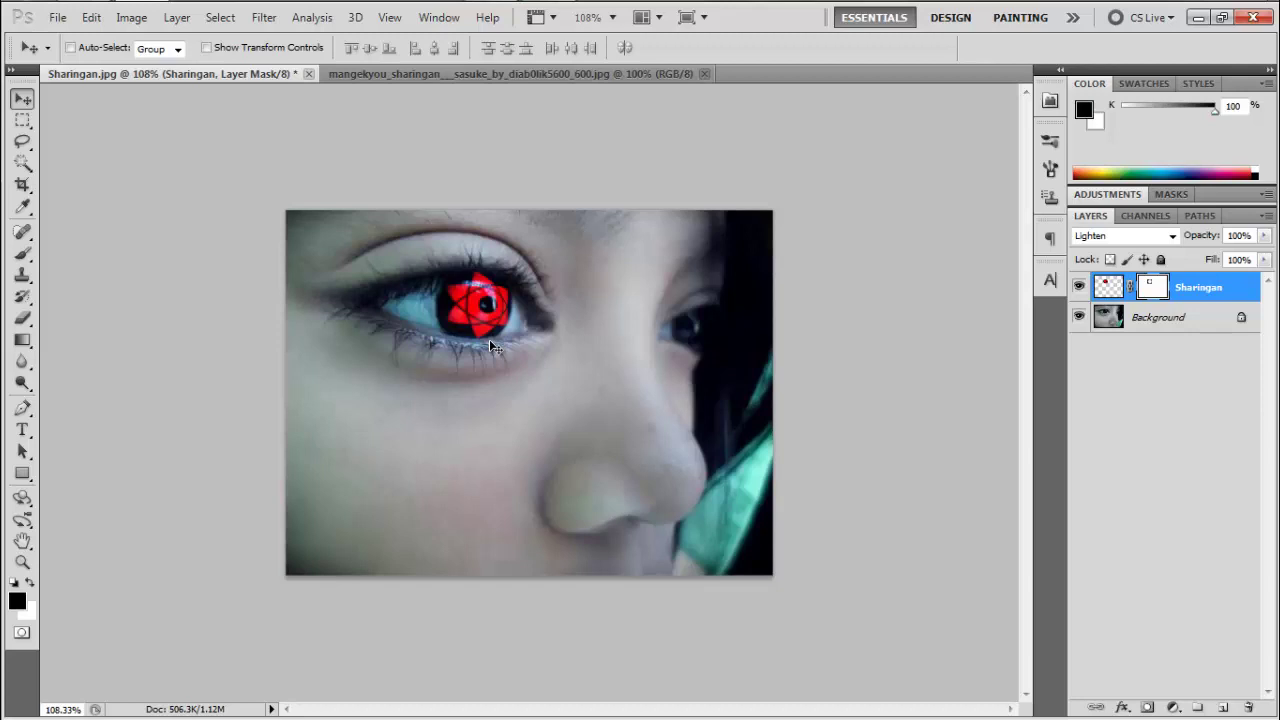
scroll(489, 339, up, 5)
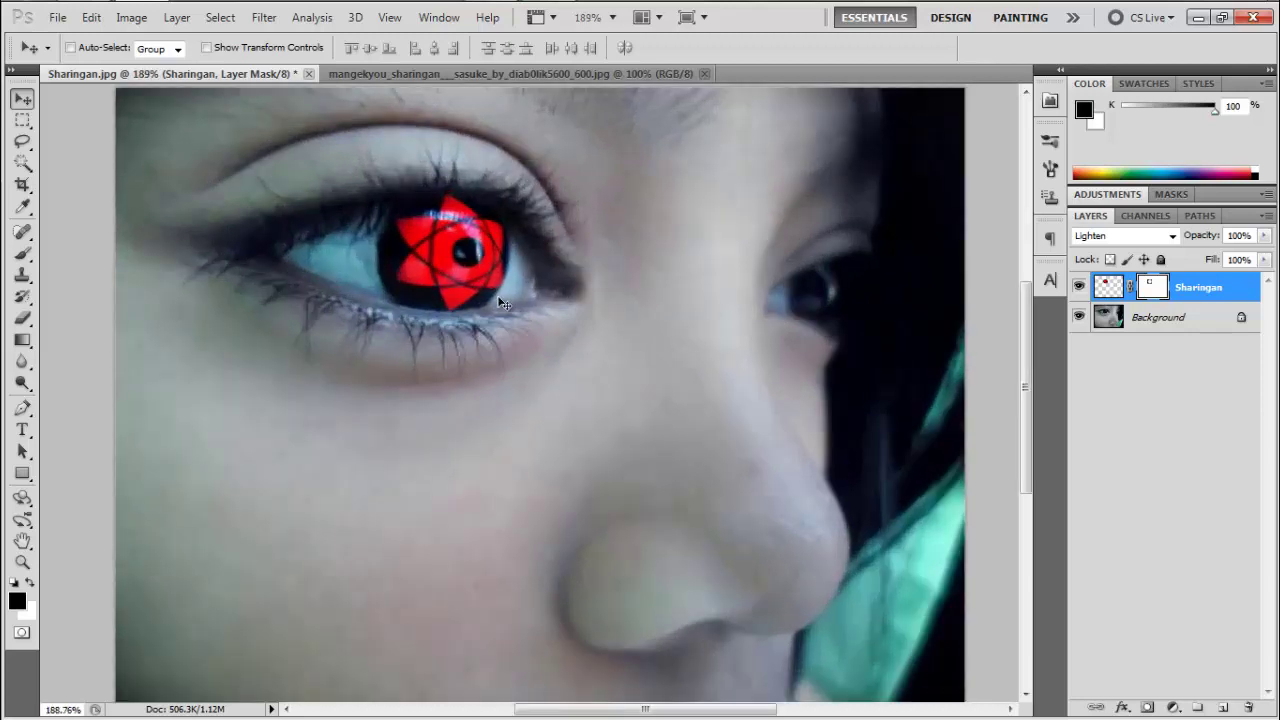
scroll(500, 301, up, 2)
scroll(494, 268, down, 4)
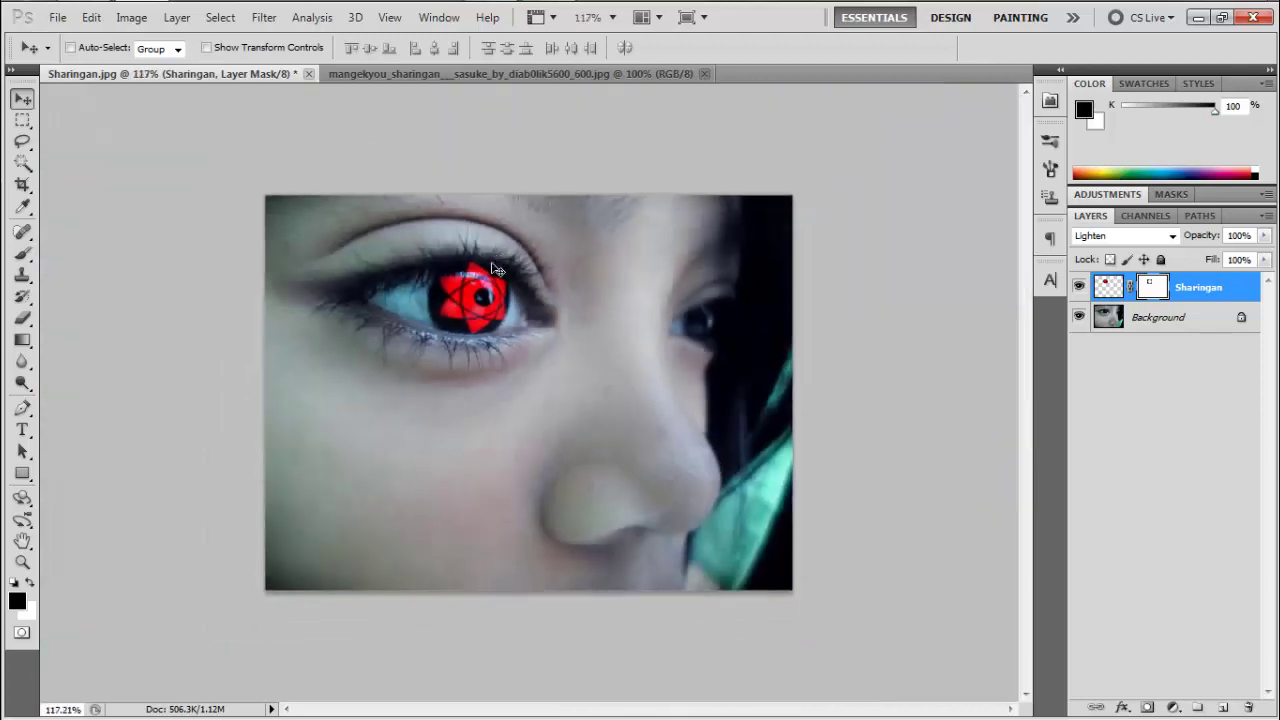
scroll(497, 270, up, 3)
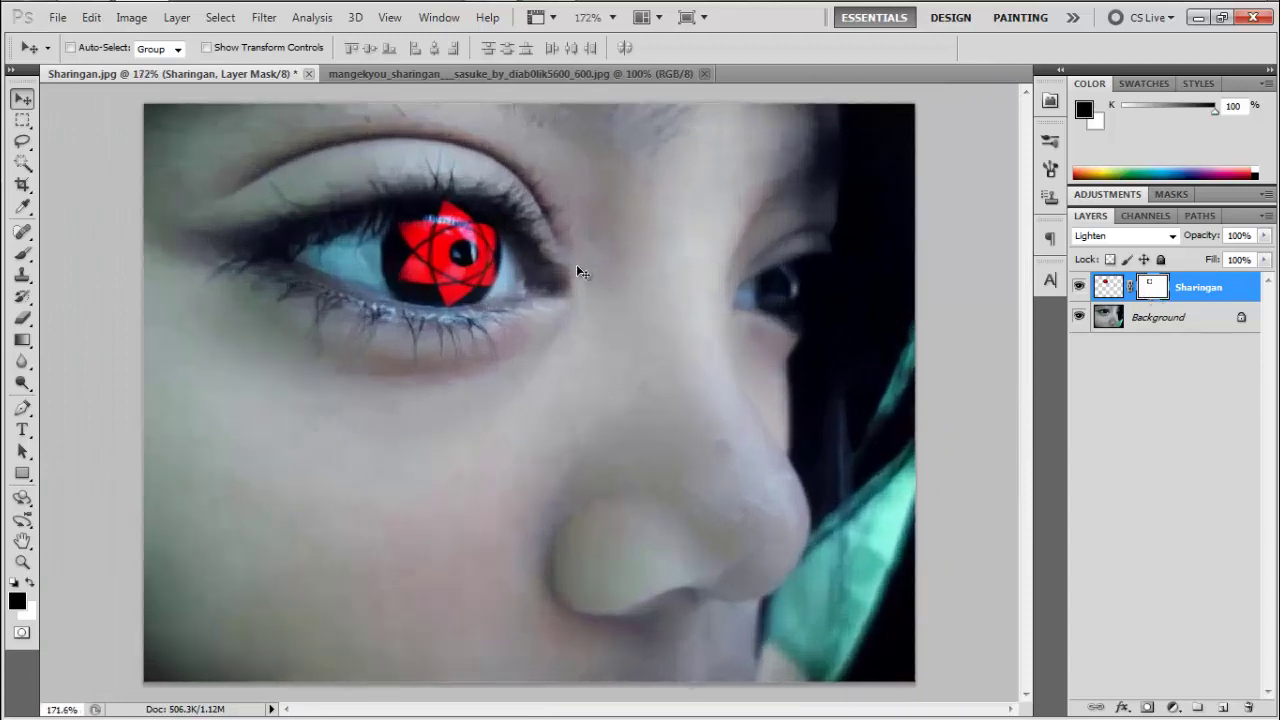
scroll(578, 270, down, 2)
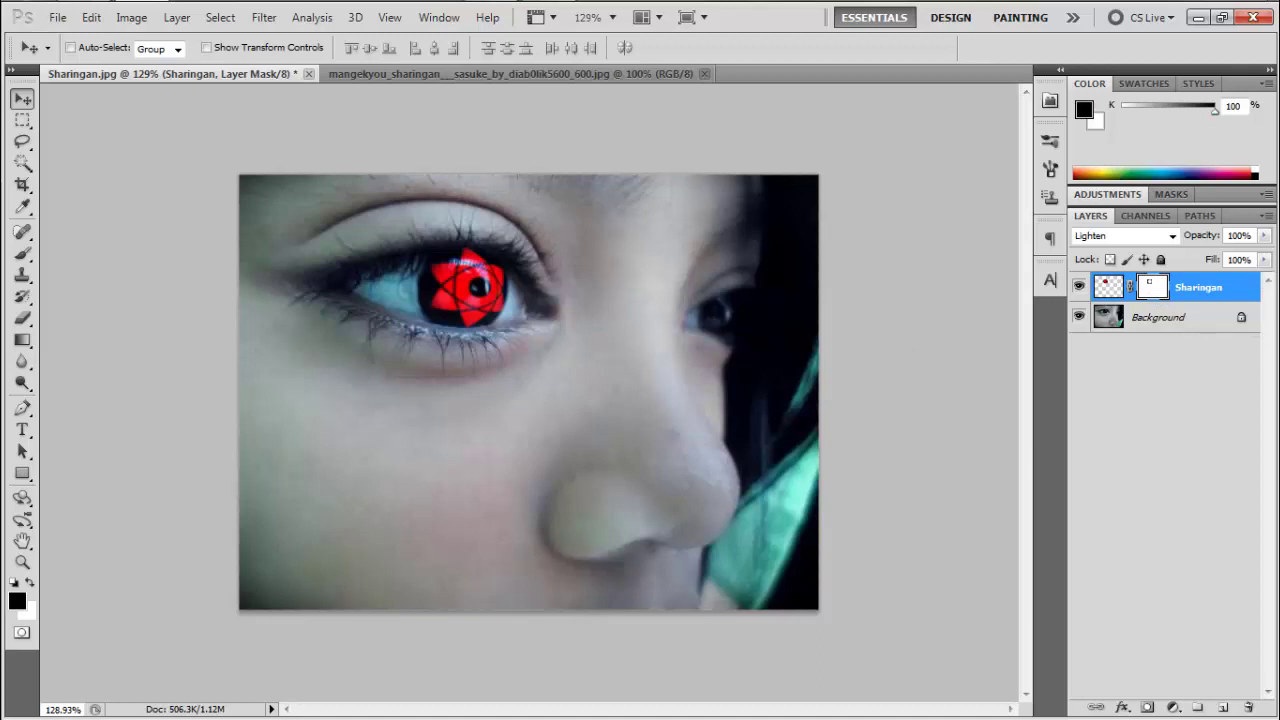
- Paint black on the Sharingan's layer mask to hide it under the left eye's upper eyelid
click(22, 253)
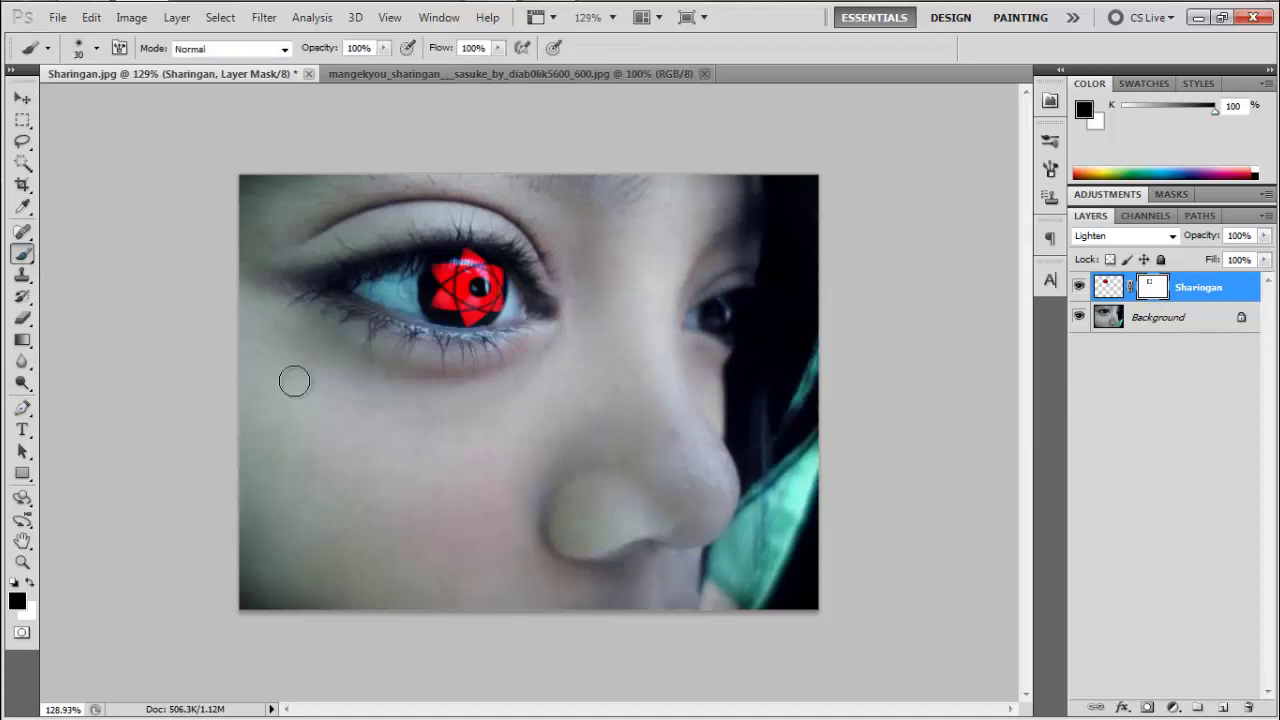
scroll(320, 277, up, 5)
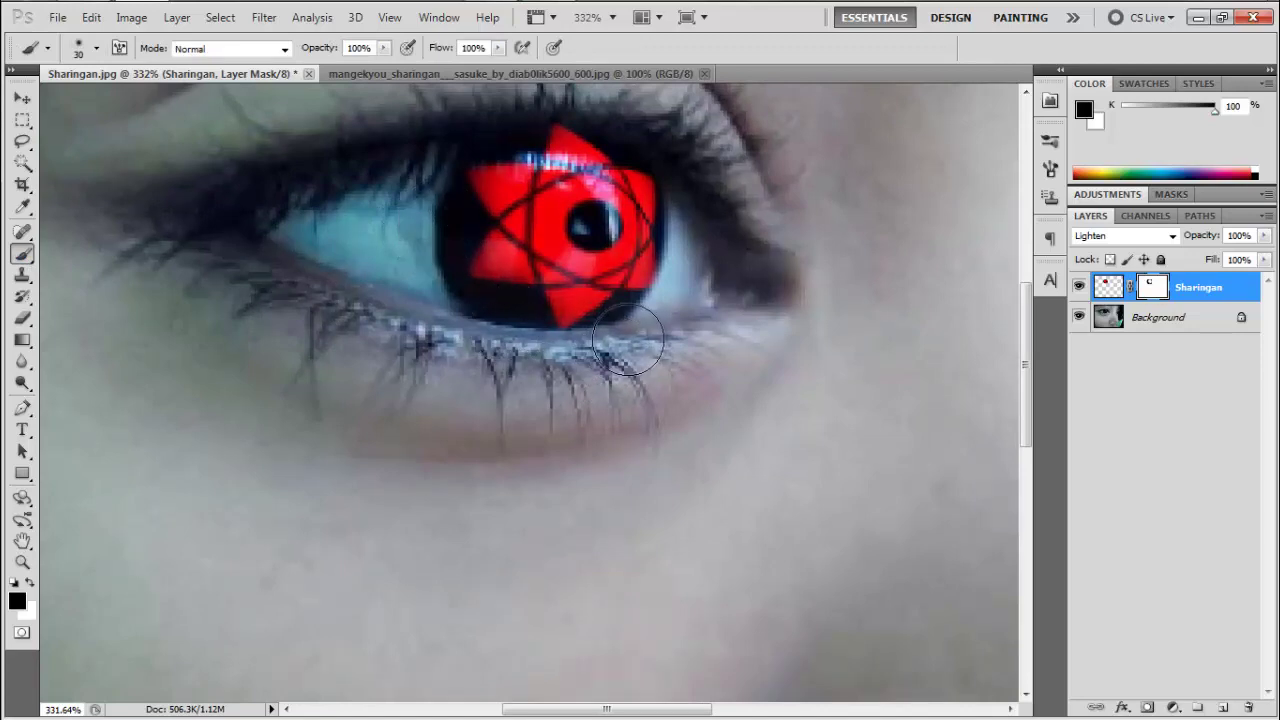
scroll(680, 343, up, 2)
scroll(680, 343, right, 1)
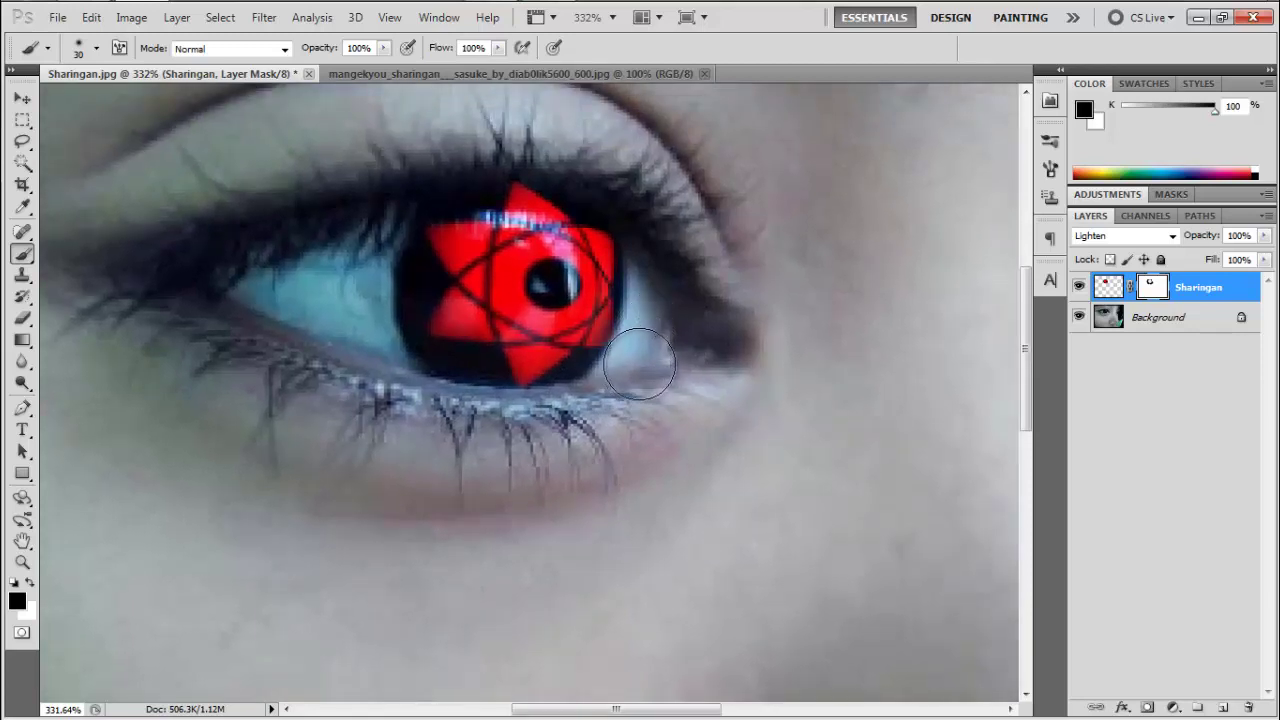
scroll(642, 360, up, 2)
scroll(642, 360, right, 1)
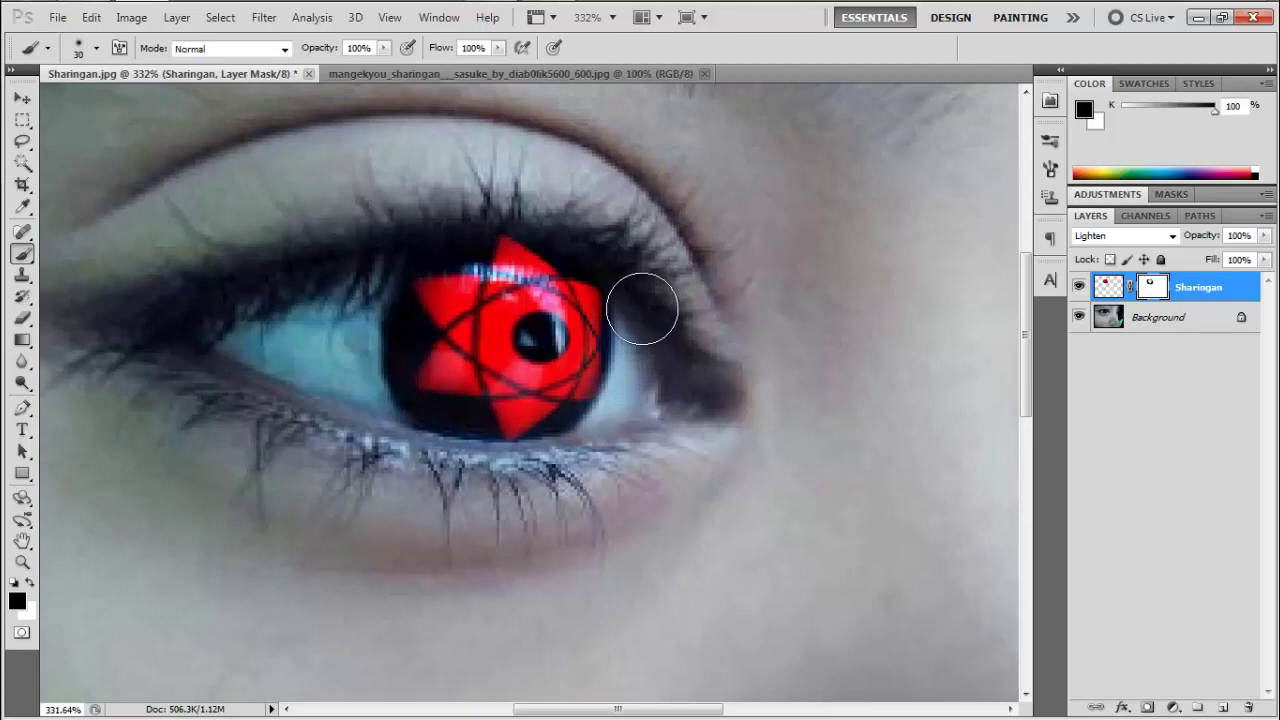
mouse_move(642, 308)
mouse_down()
mouse_move(609, 243)
mouse_move(601, 271)
mouse_up()
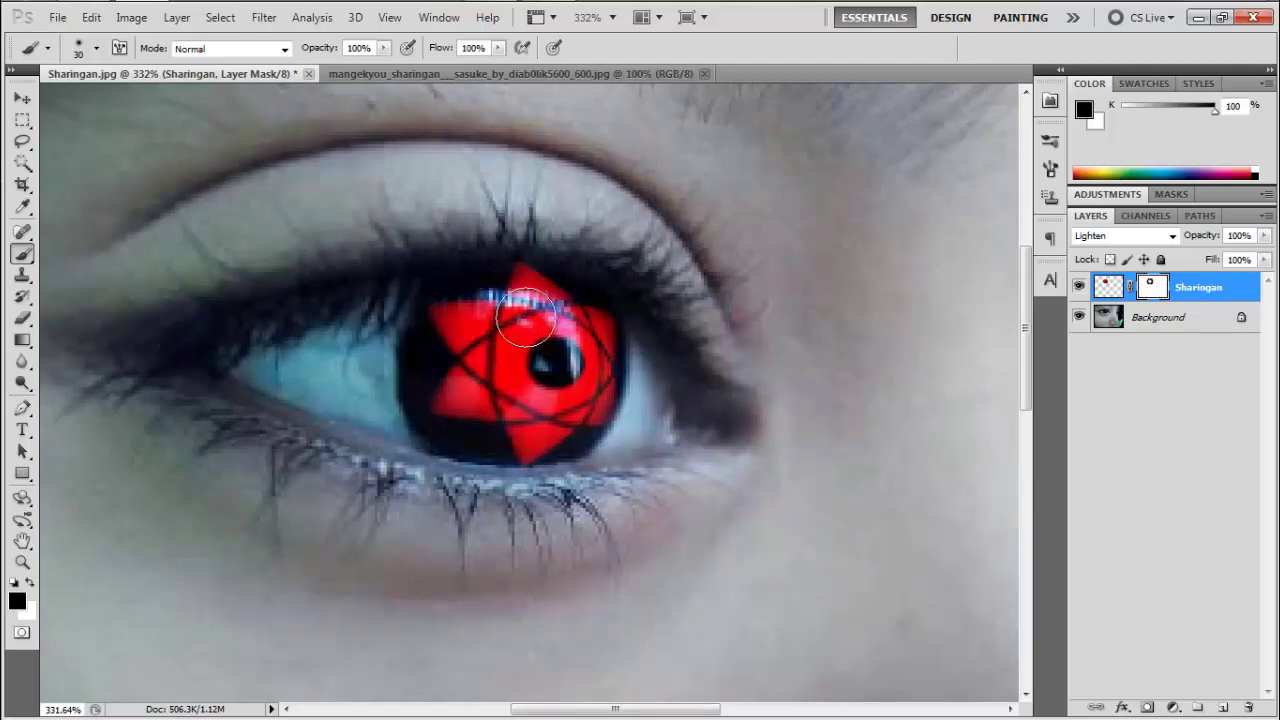
scroll(597, 409, down, 5)
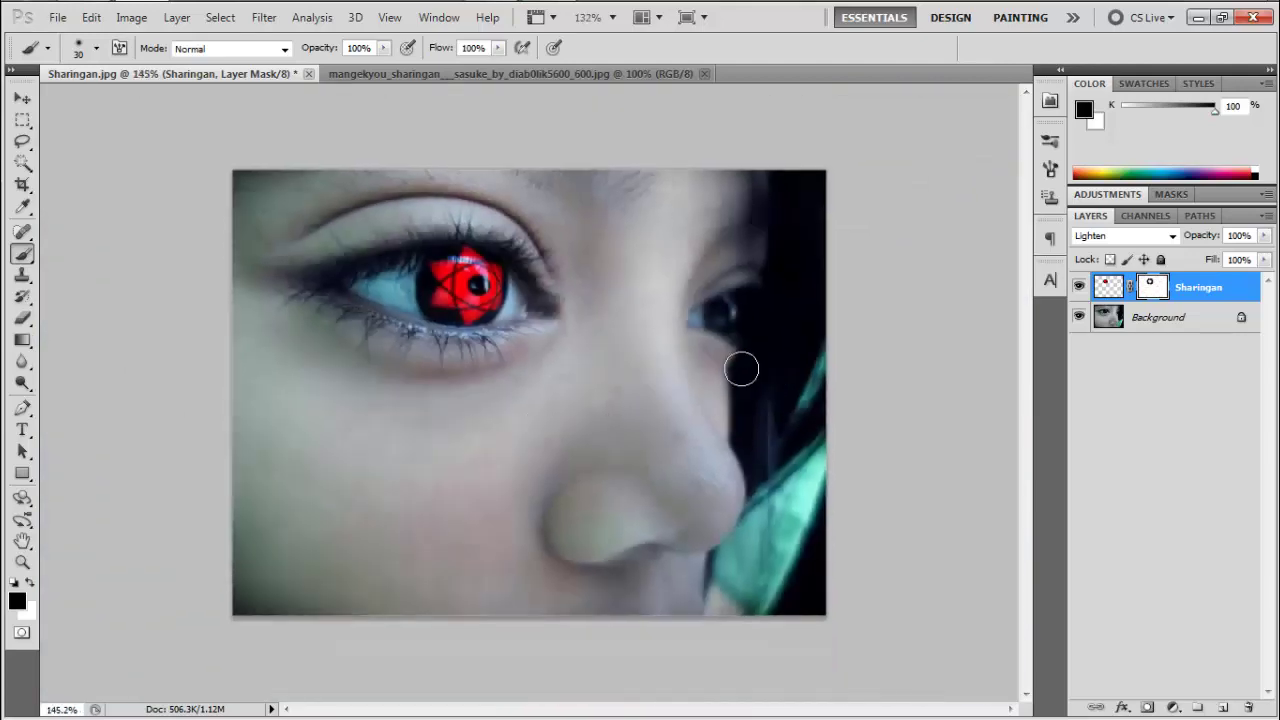
scroll(743, 366, up, 1)
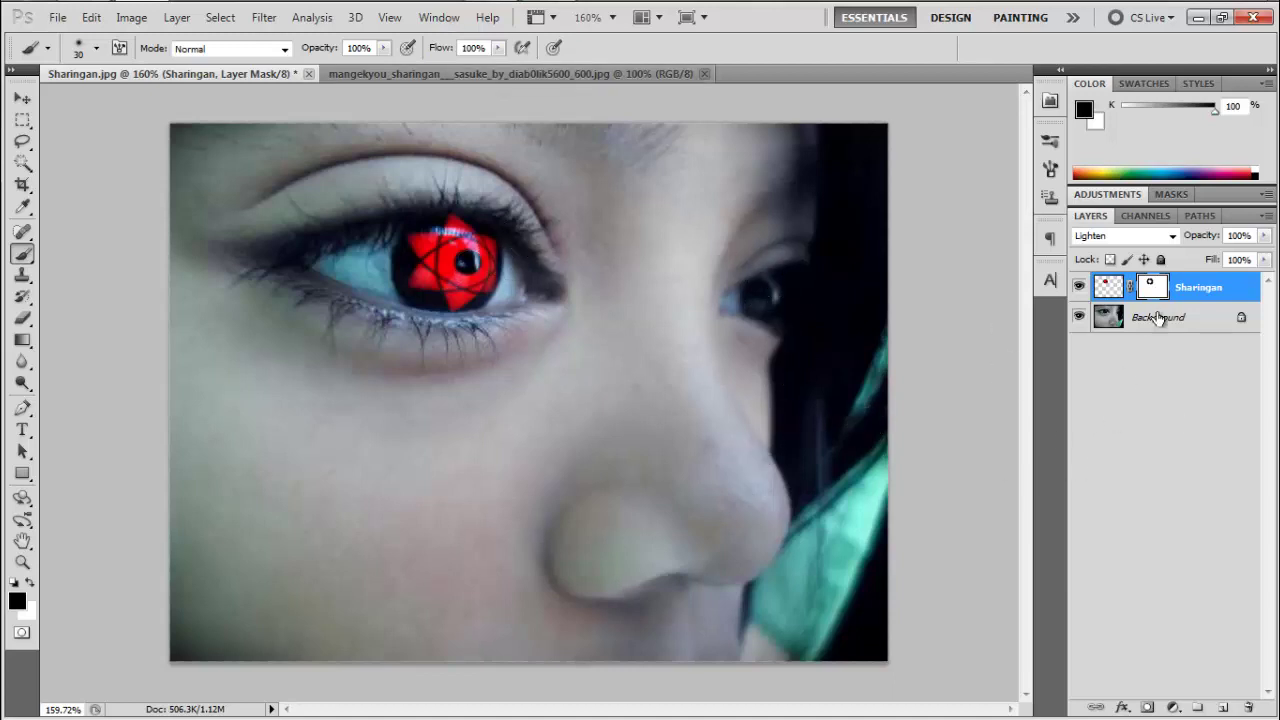
- Duplicate the Sharingan layer and position the copy over the right eye at 25% opacity
click(1192, 298)
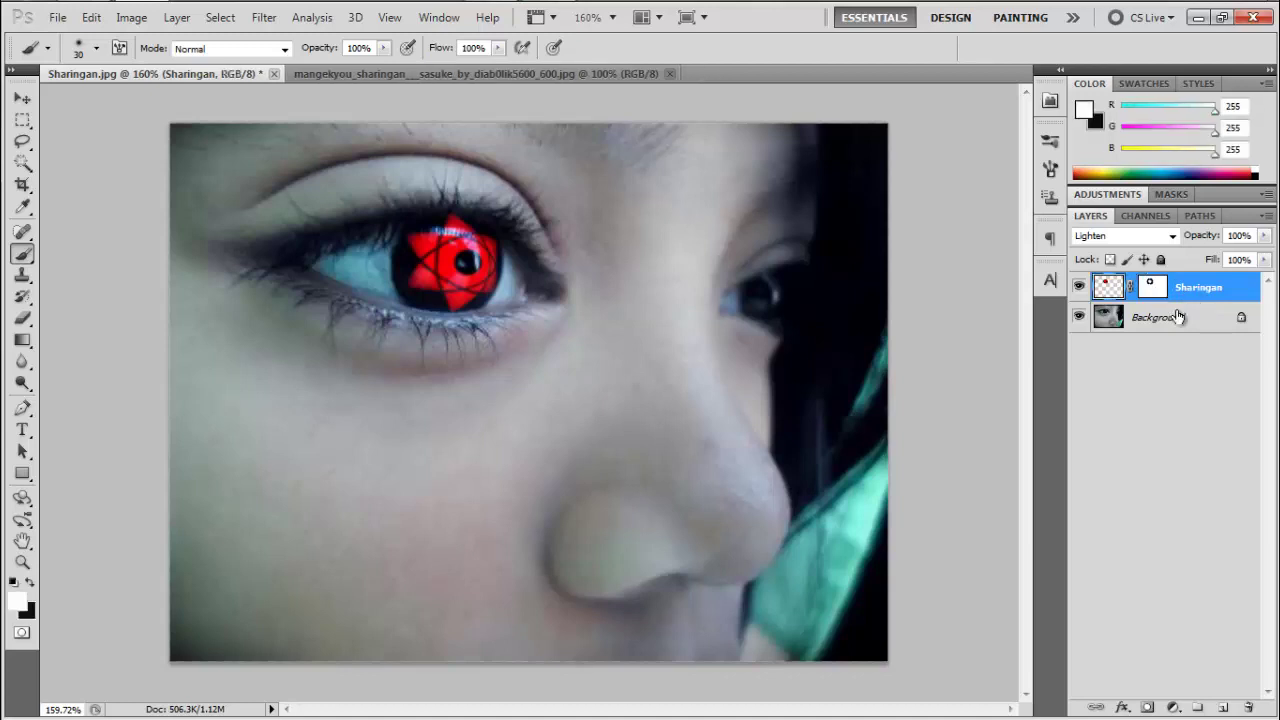
key(ctrl+j)
click(22, 99)
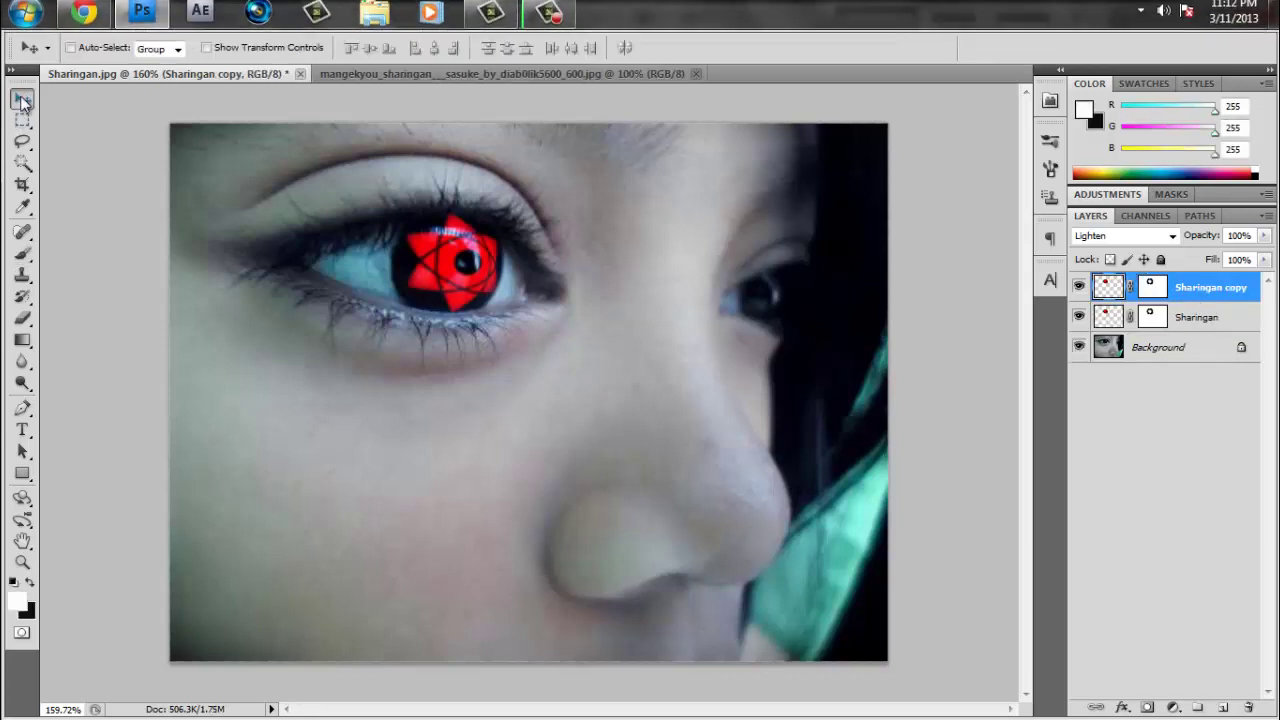
drag(692, 316, 772, 295)
click(1264, 235)
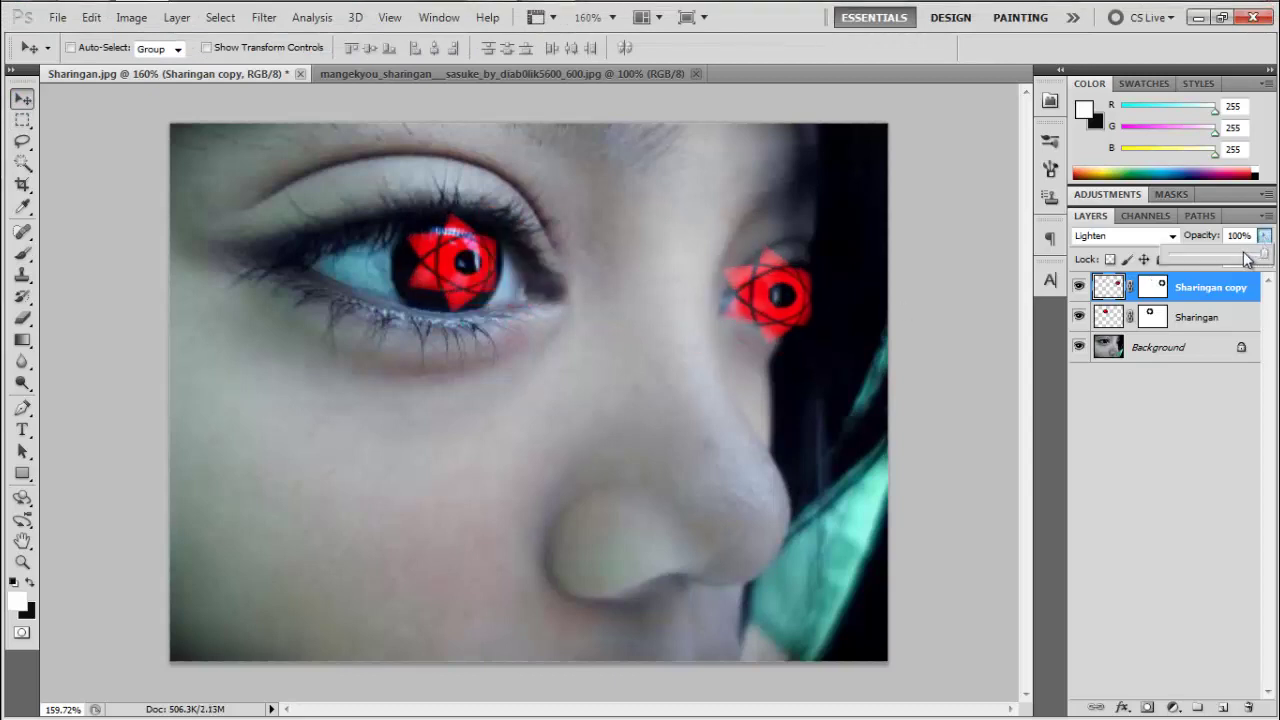
drag(1247, 259, 1219, 259)
scroll(831, 320, up, 3)
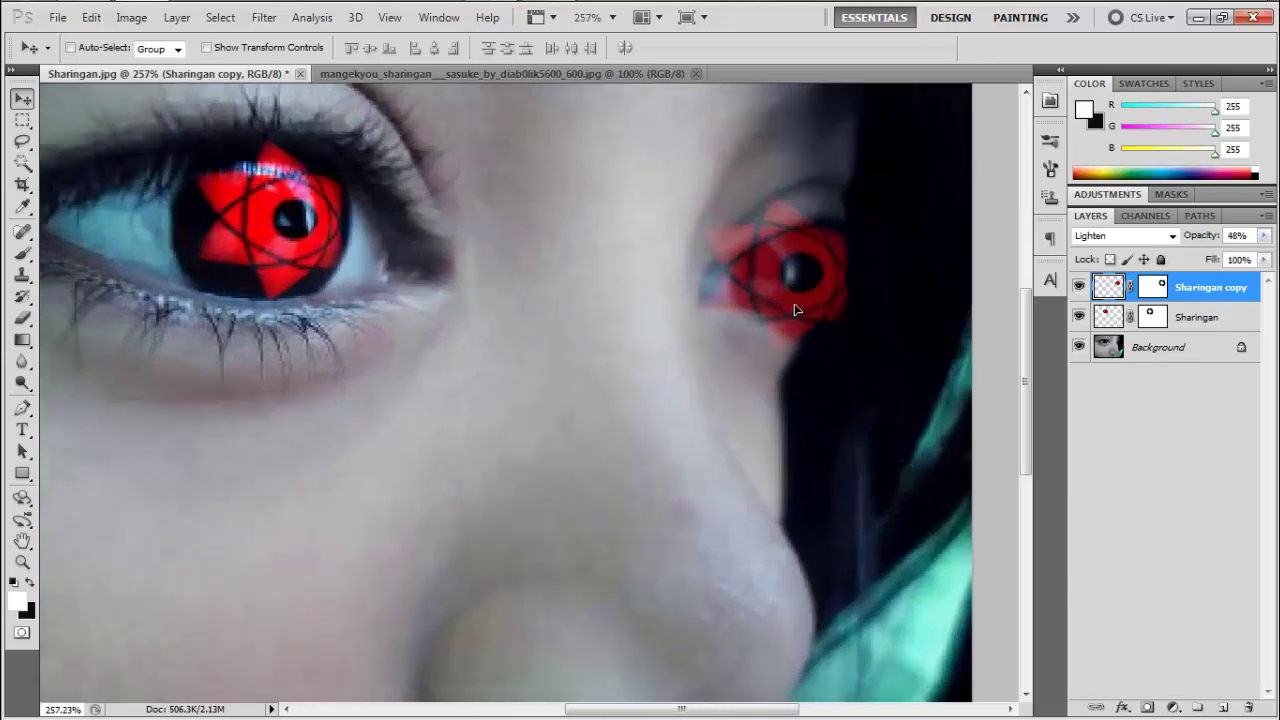
click(1264, 235)
drag(1219, 255, 1192, 255)
drag(815, 323, 848, 296)
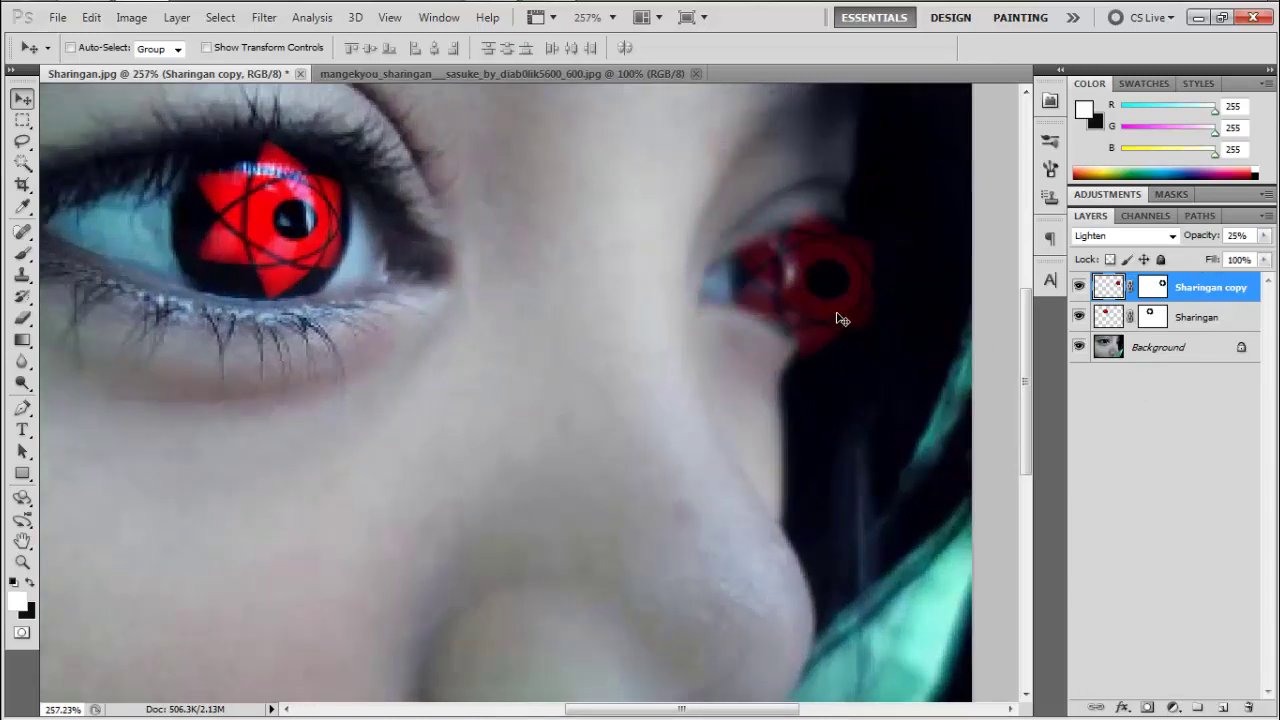
- Shrink the copy to about 73% over the right iris and restore its opacity to 100%
key(ctrl+t)
drag(886, 370, 854, 346)
drag(823, 294, 809, 299)
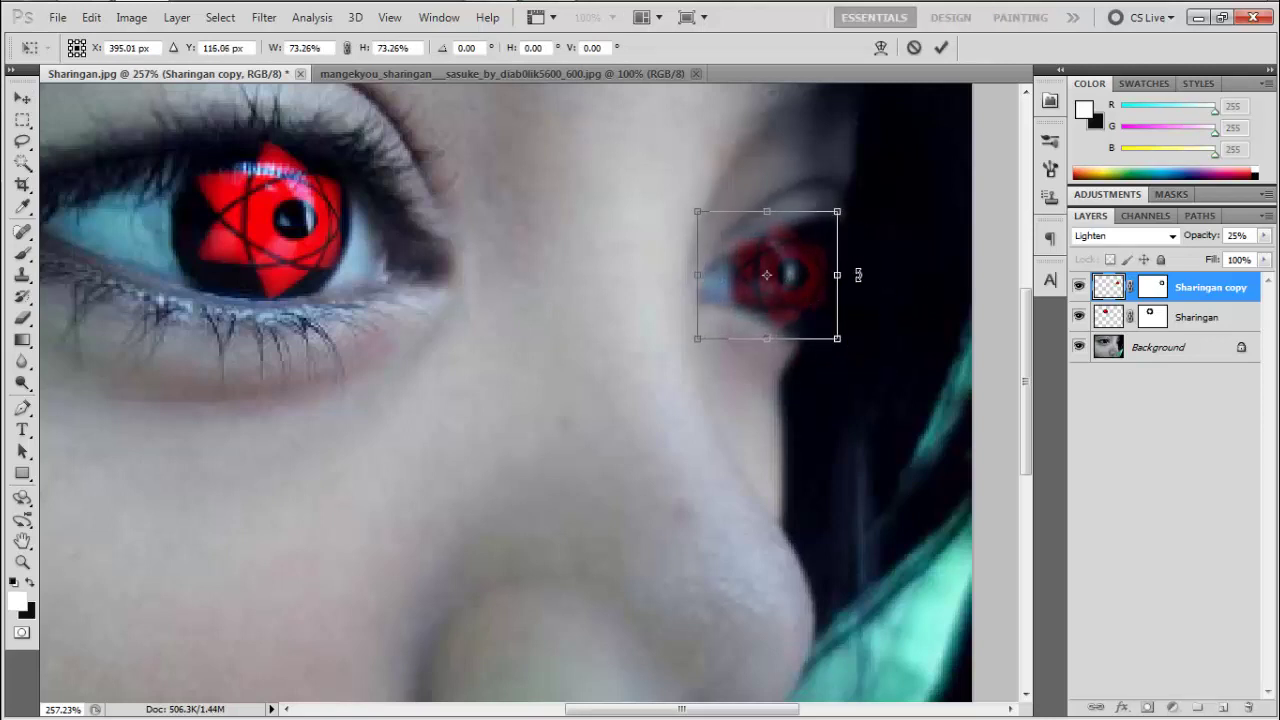
click(941, 47)
click(1264, 235)
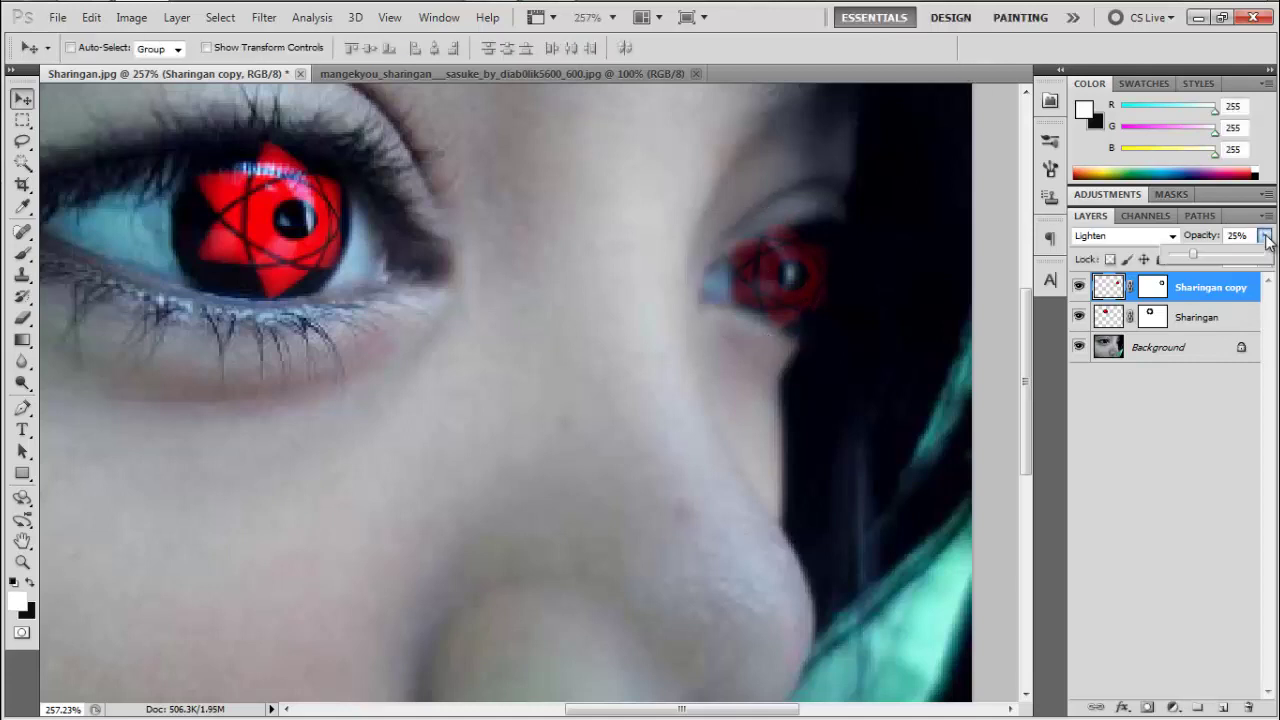
drag(1188, 258, 1265, 258)
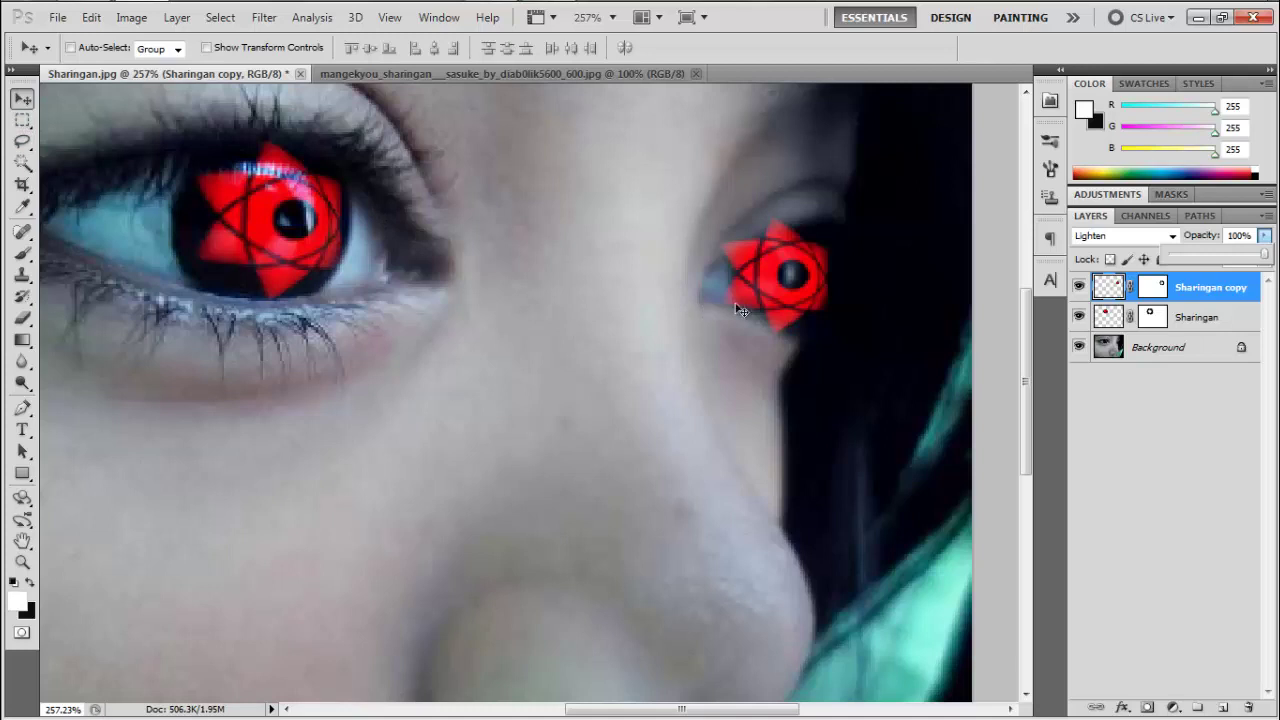
key(ctrl+t)
right_click(806, 266)
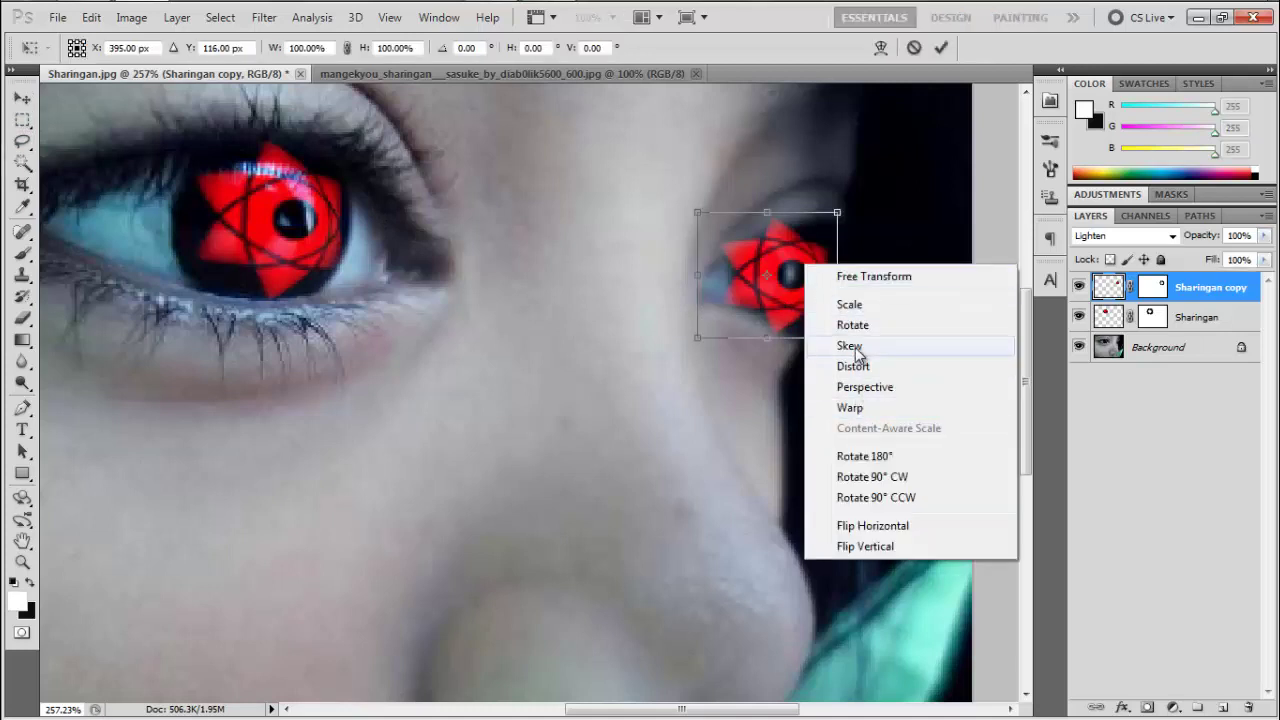
- Warp the right-eye Sharingan copy, pulling its edges and corners inward to fit the eyeball's curve
click(852, 407)
mouse_move(800, 290)
mouse_down()
mouse_move(814, 276)
mouse_move(808, 285)
mouse_up()
drag(786, 222, 790, 232)
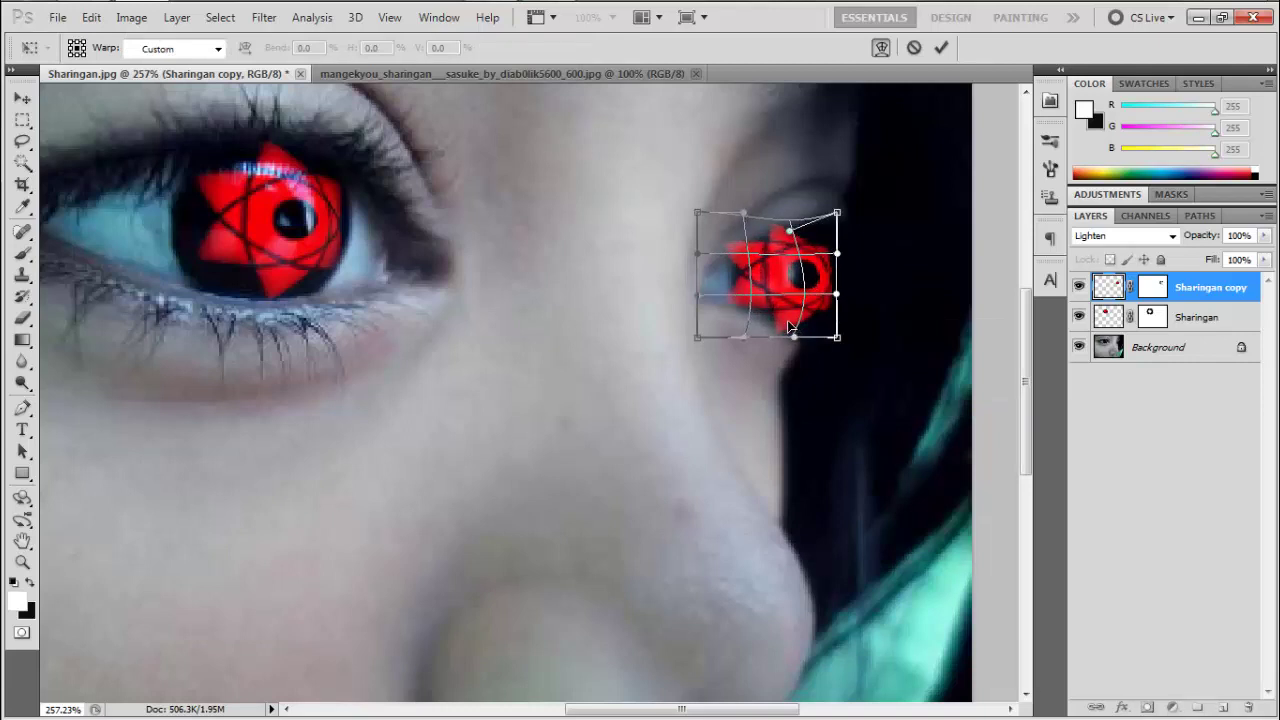
drag(790, 327, 795, 286)
drag(819, 238, 814, 252)
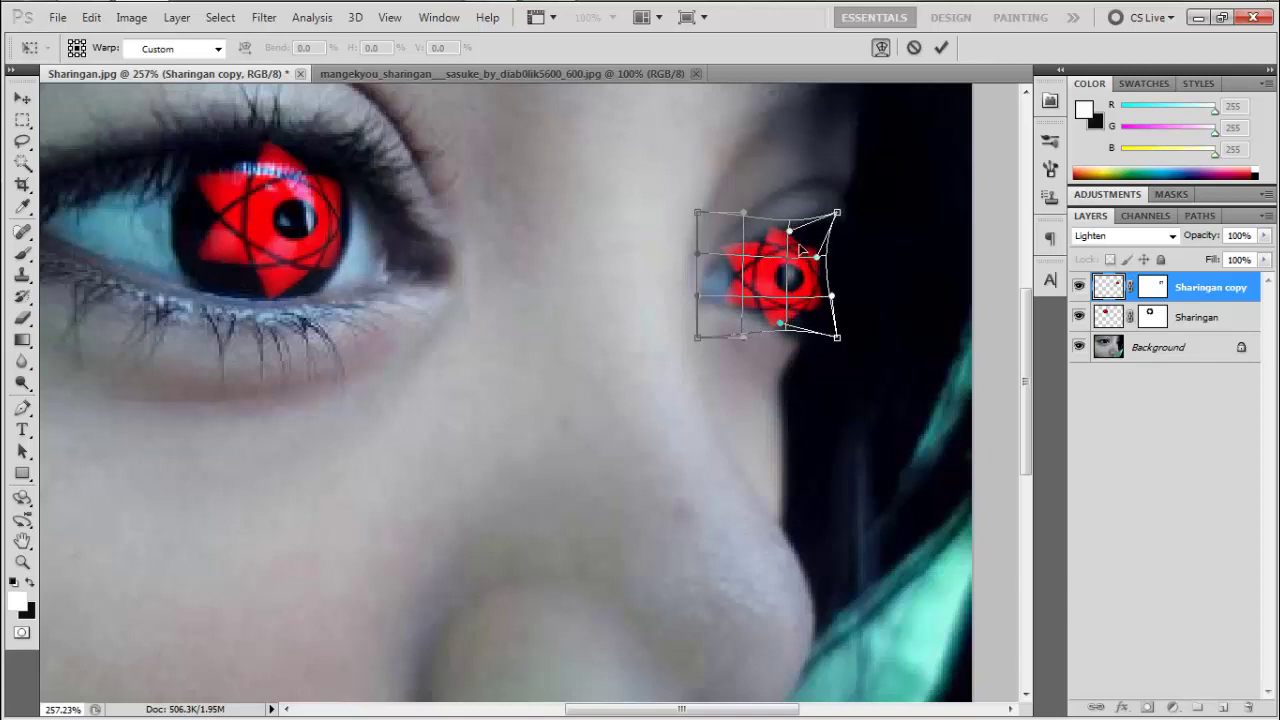
drag(697, 265, 727, 284)
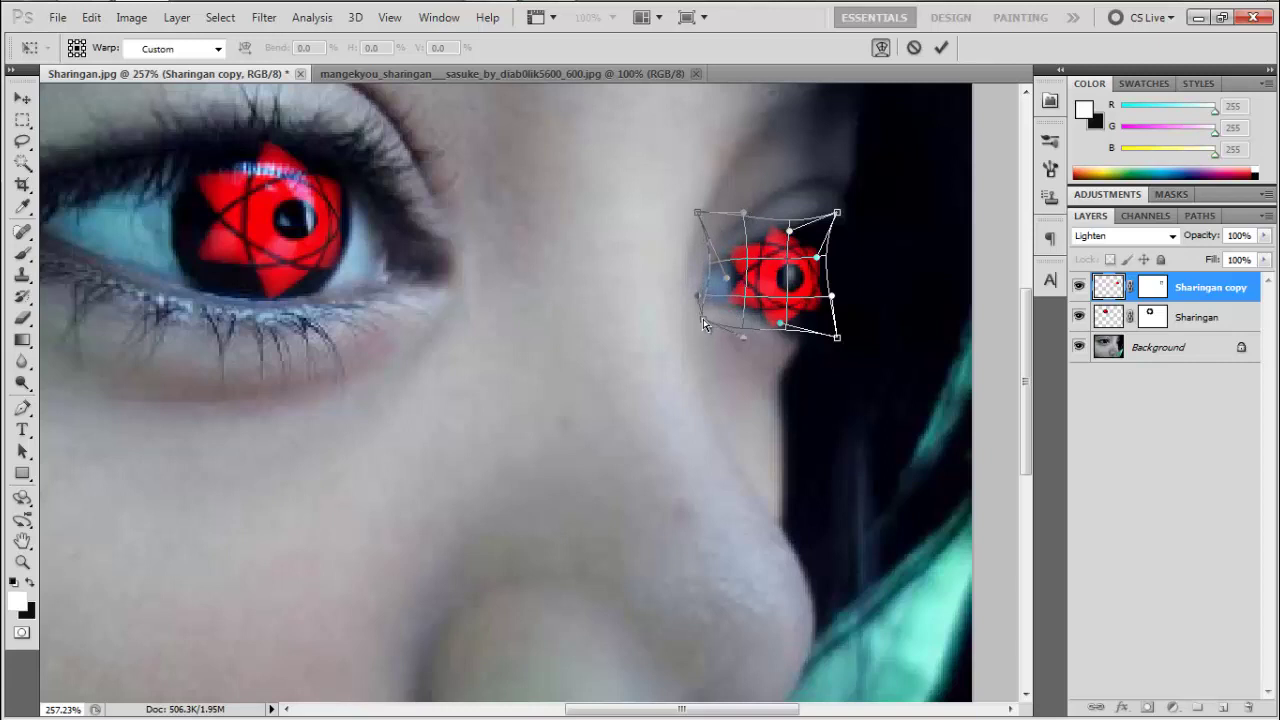
drag(778, 324, 803, 309)
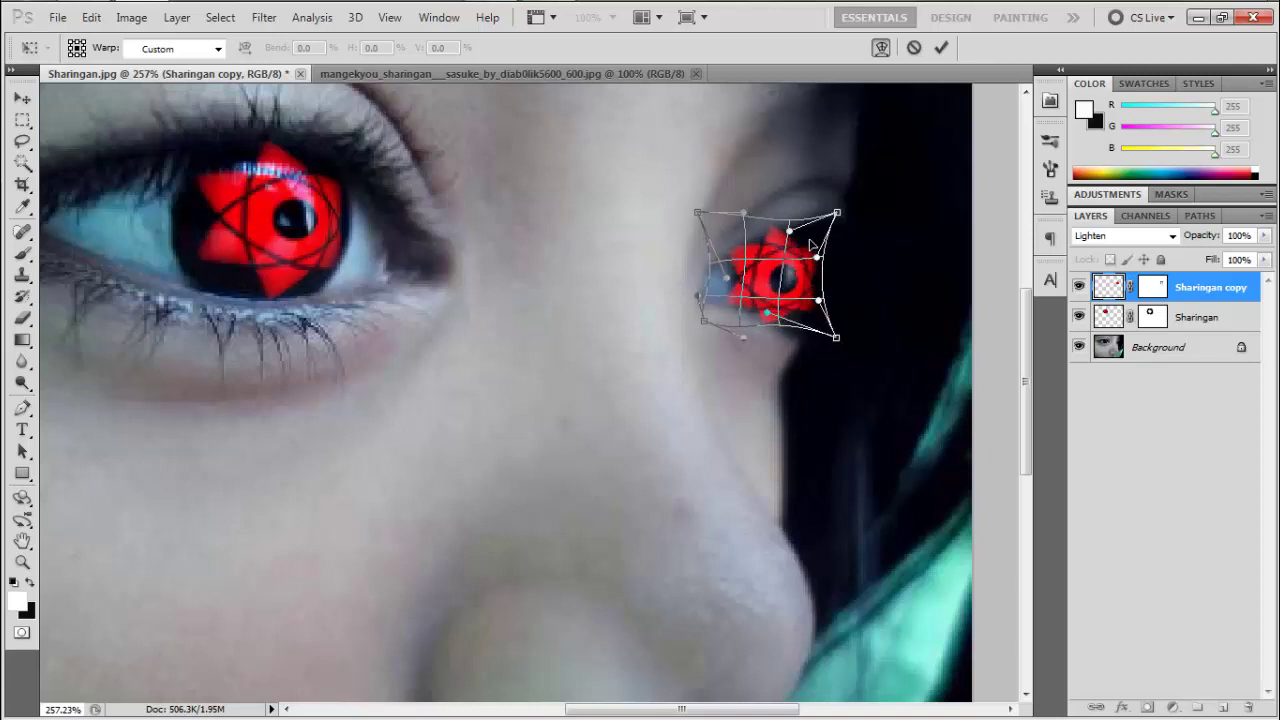
drag(815, 249, 768, 228)
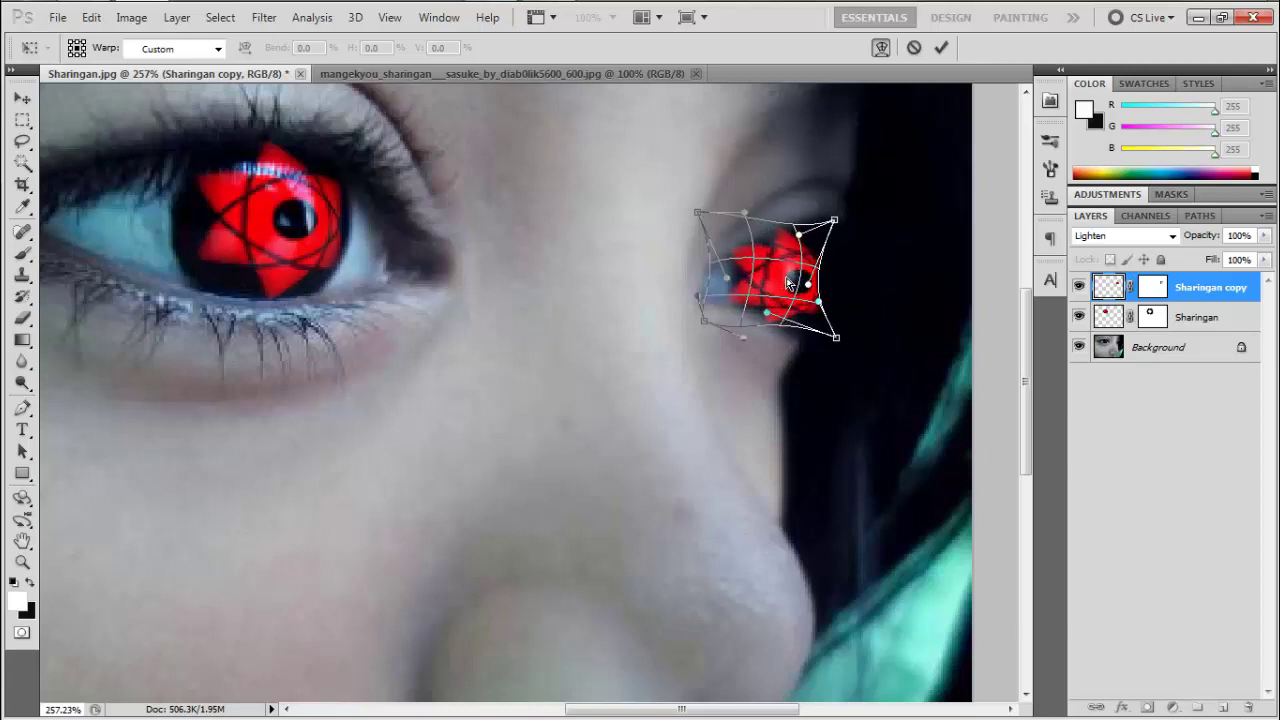
drag(789, 284, 806, 312)
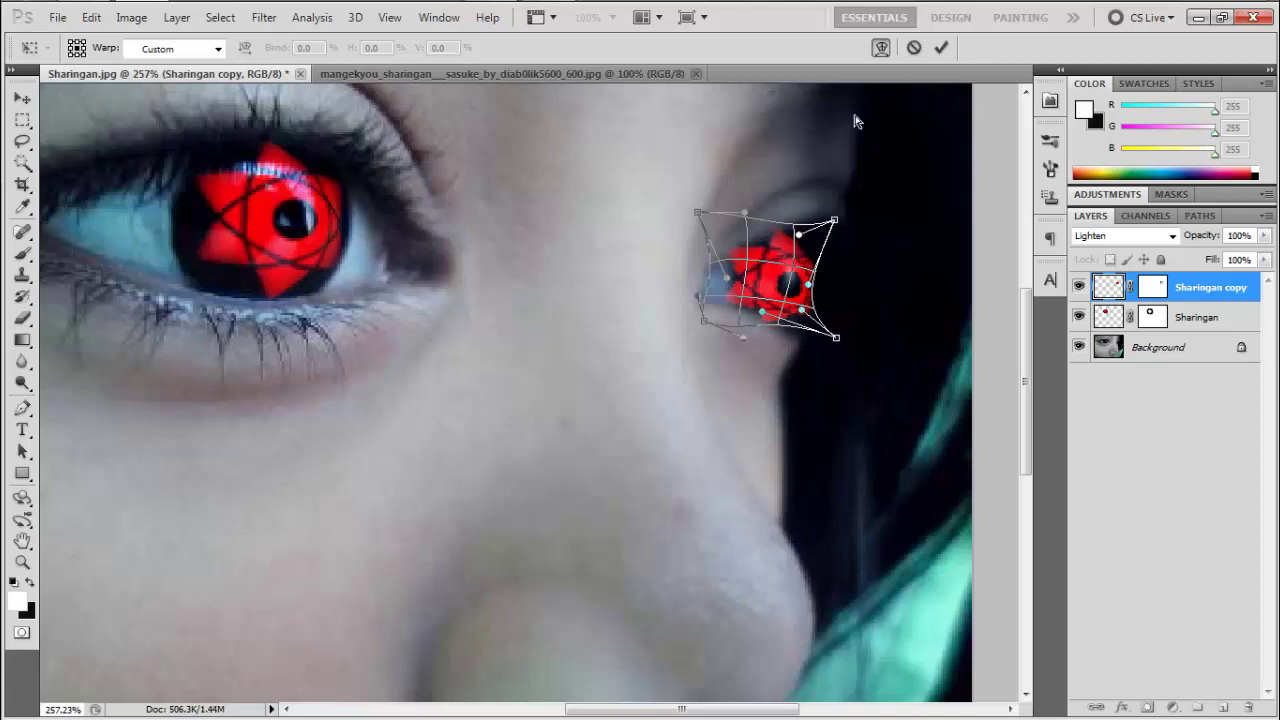
drag(772, 256, 733, 249)
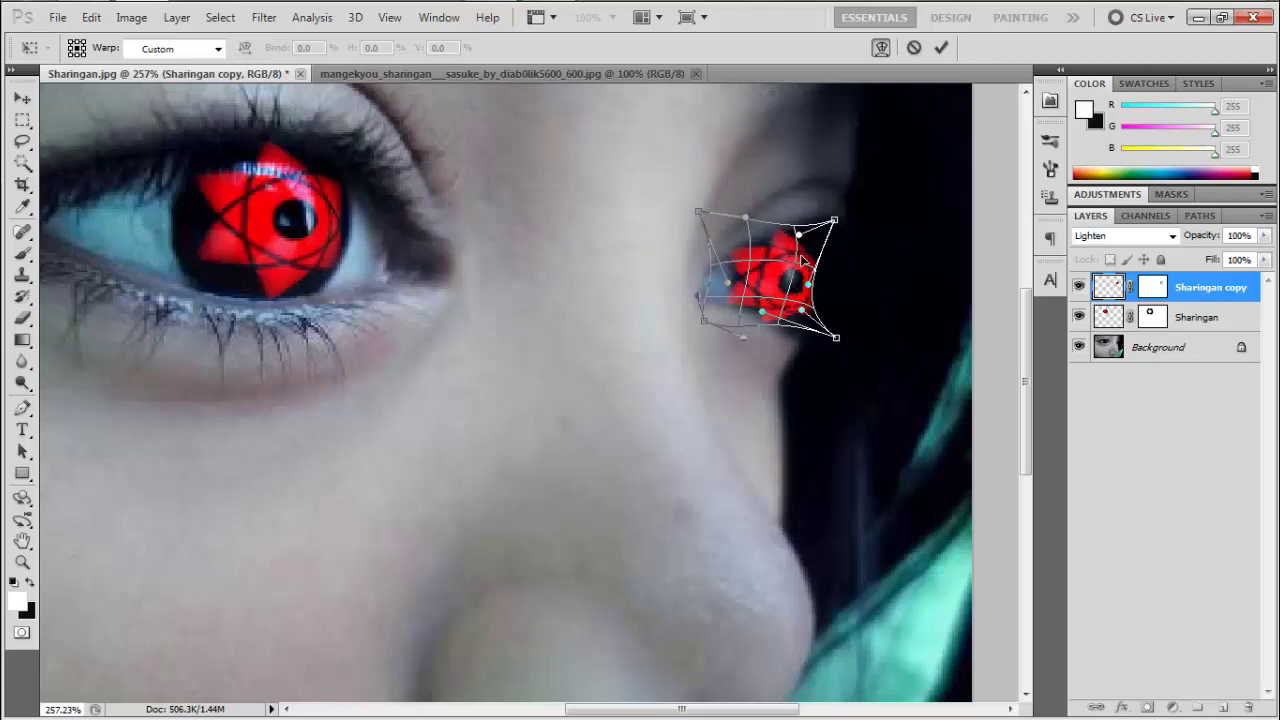
drag(835, 219, 817, 216)
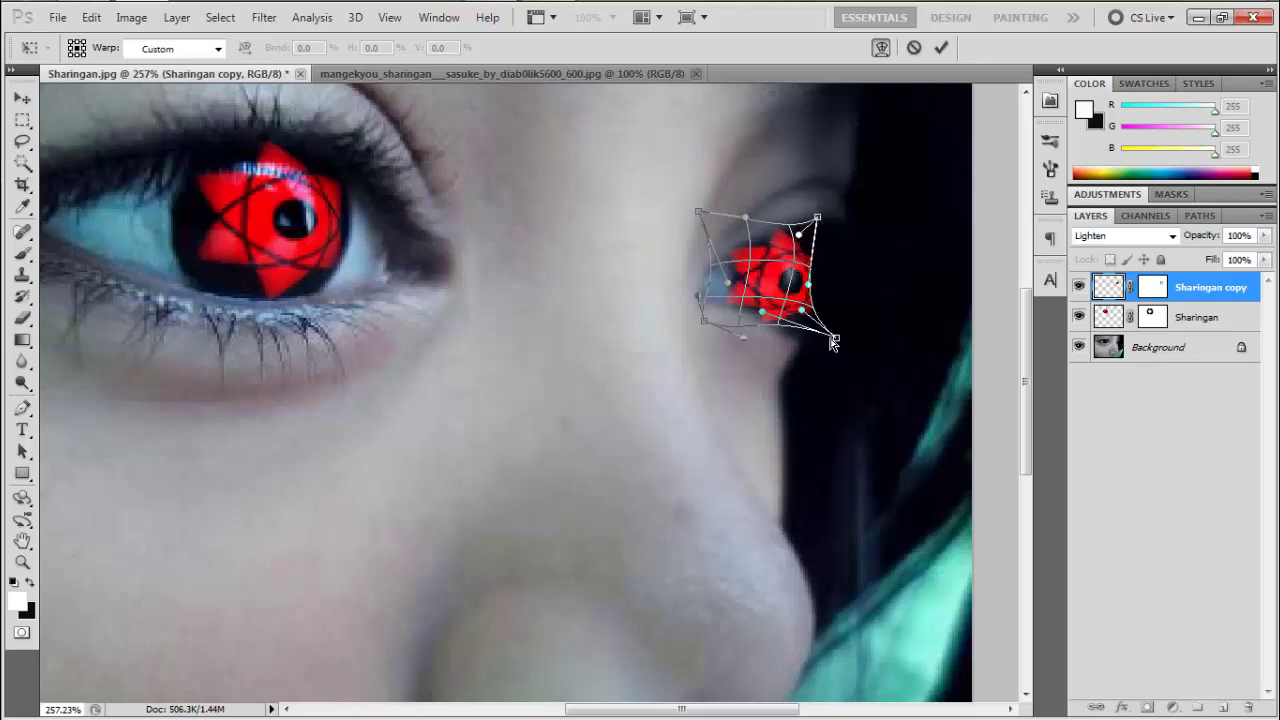
- Commit the warp on the right-eye Sharingan copy
click(941, 47)
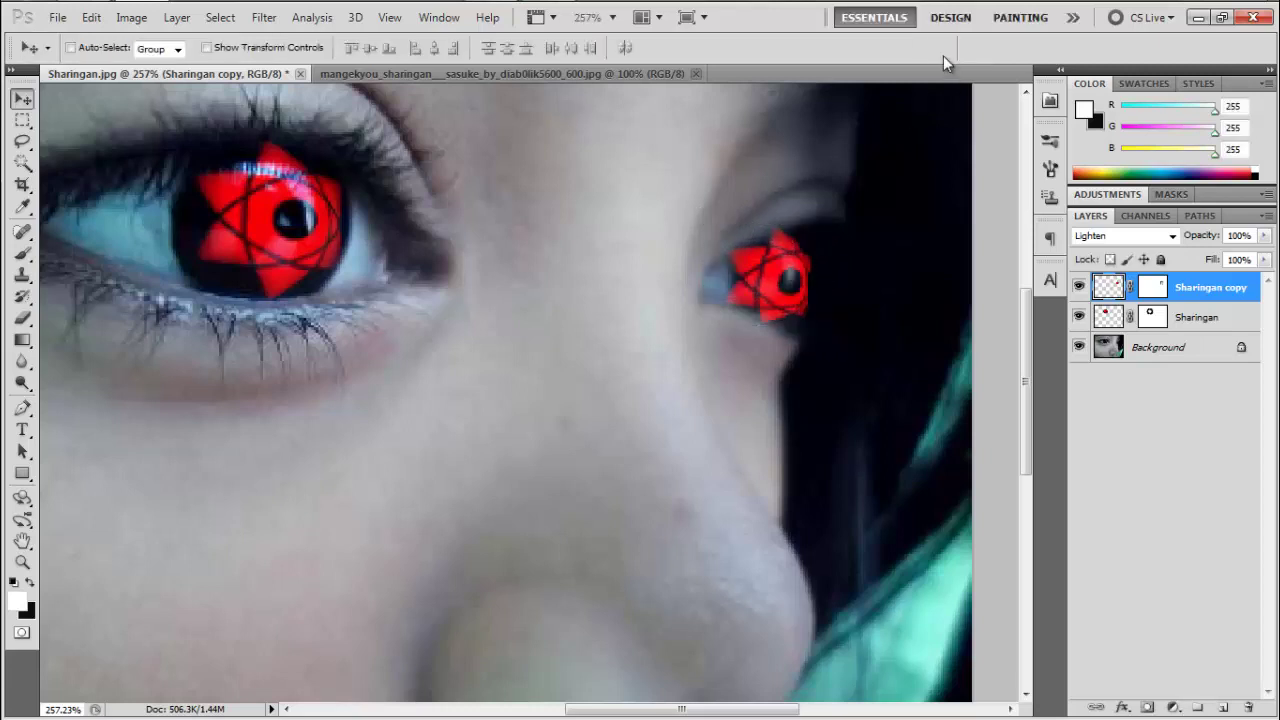
scroll(893, 260, down, 5)
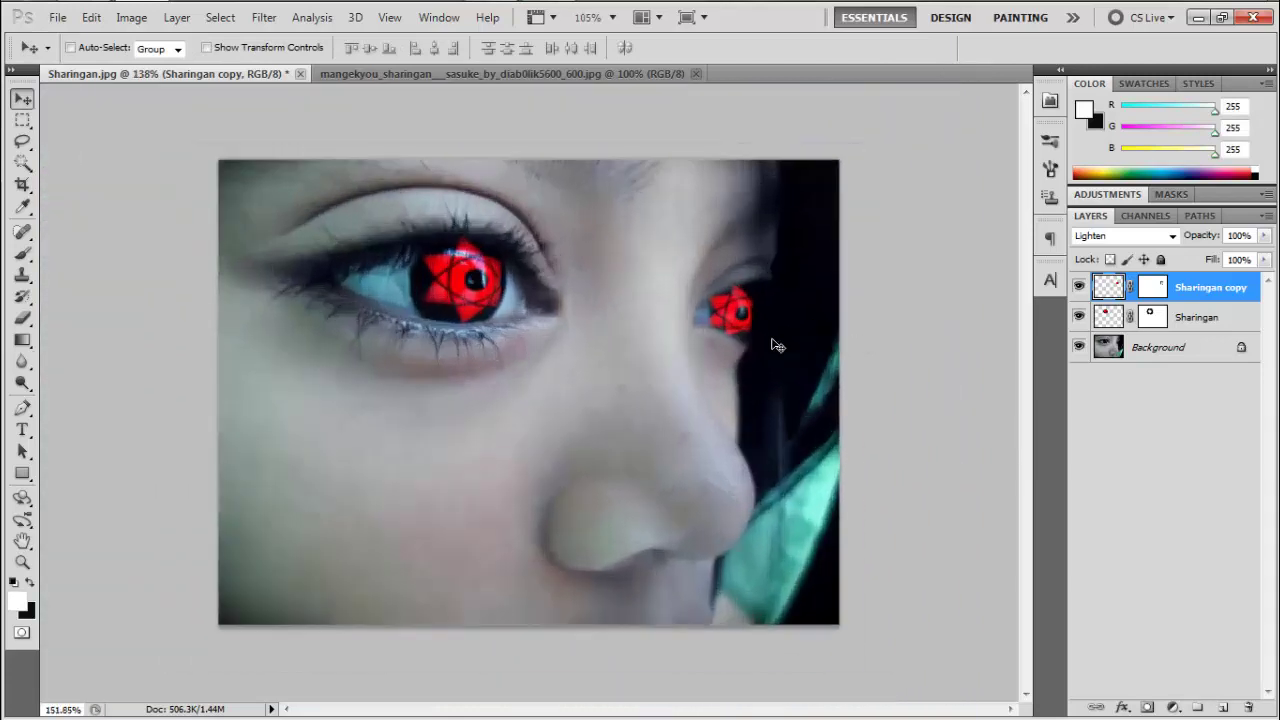
scroll(771, 343, up, 3)
- Scale the right-eye Sharingan down to about 94% and commit the resize
key(ctrl+t)
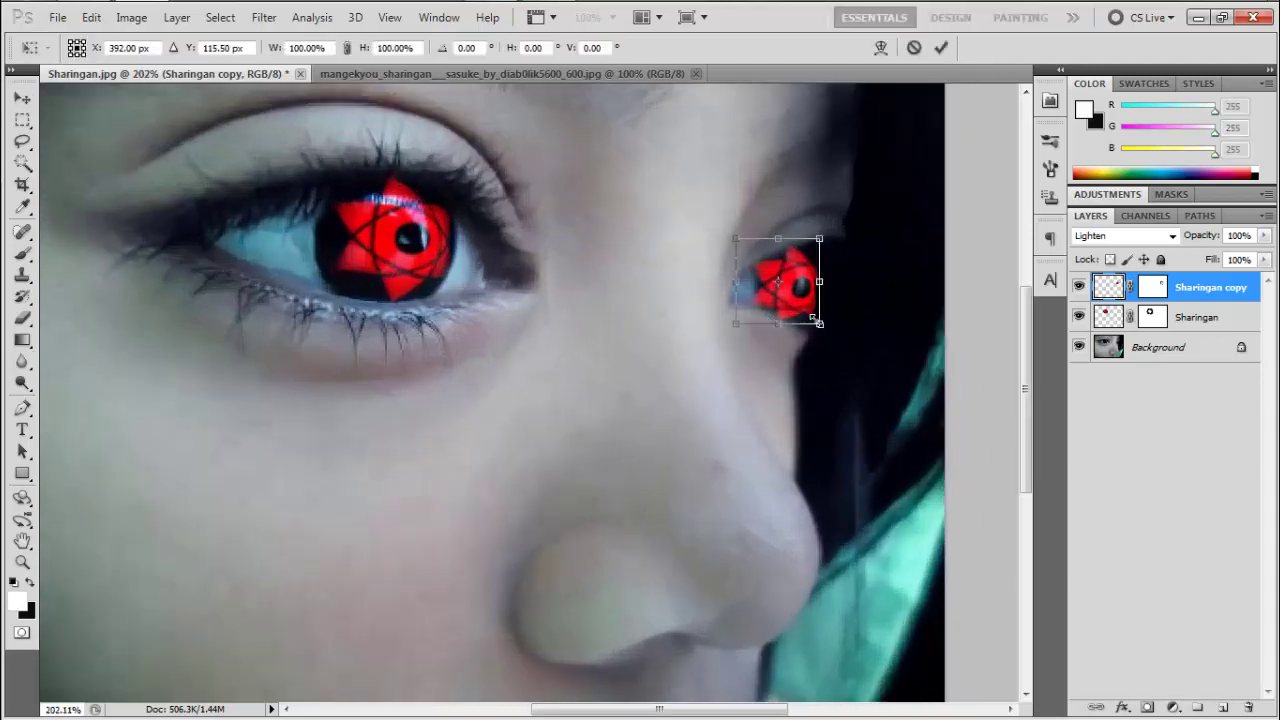
drag(817, 321, 813, 317)
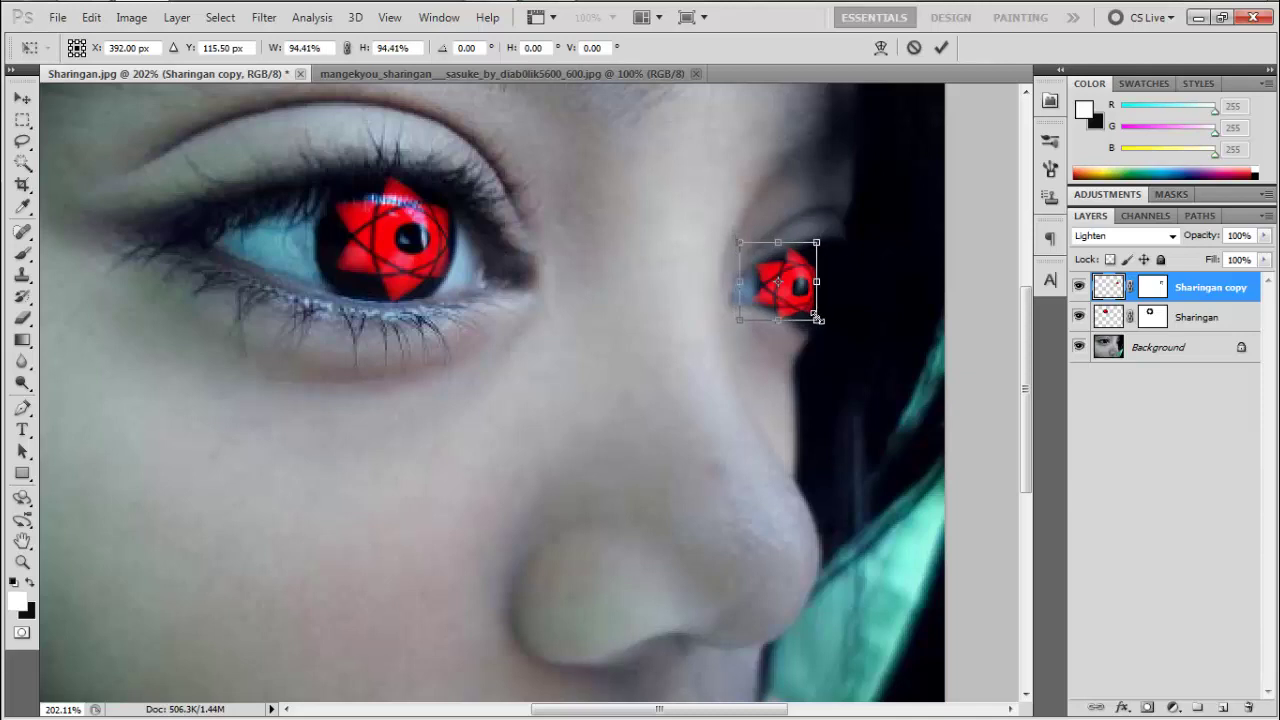
click(940, 48)
scroll(889, 266, down, 4)
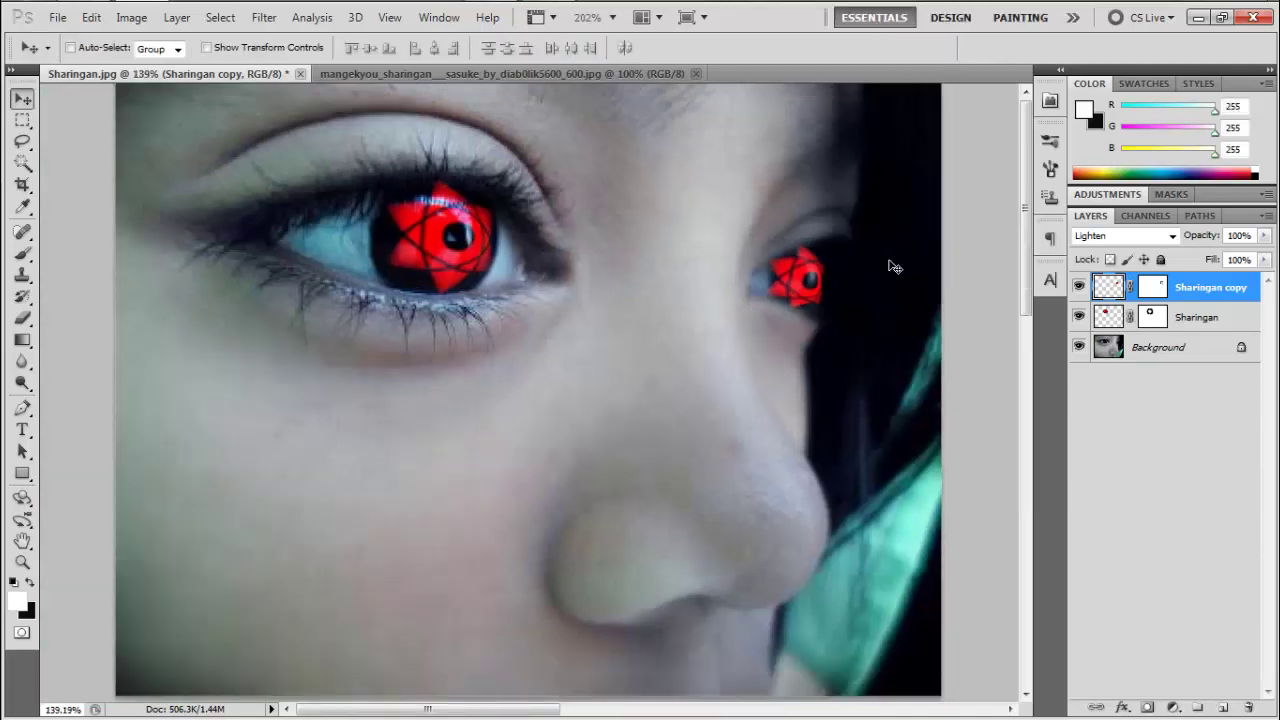
scroll(700, 360, up, 4)
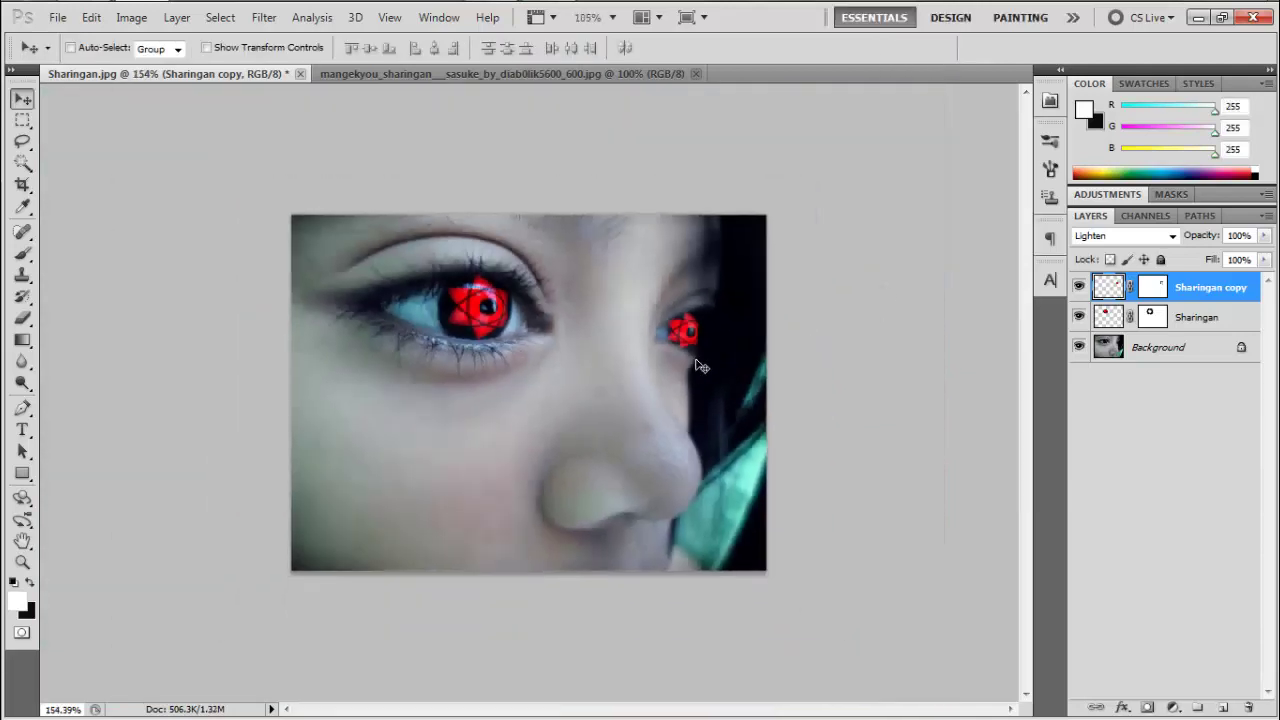
drag(620, 371, 609, 402)
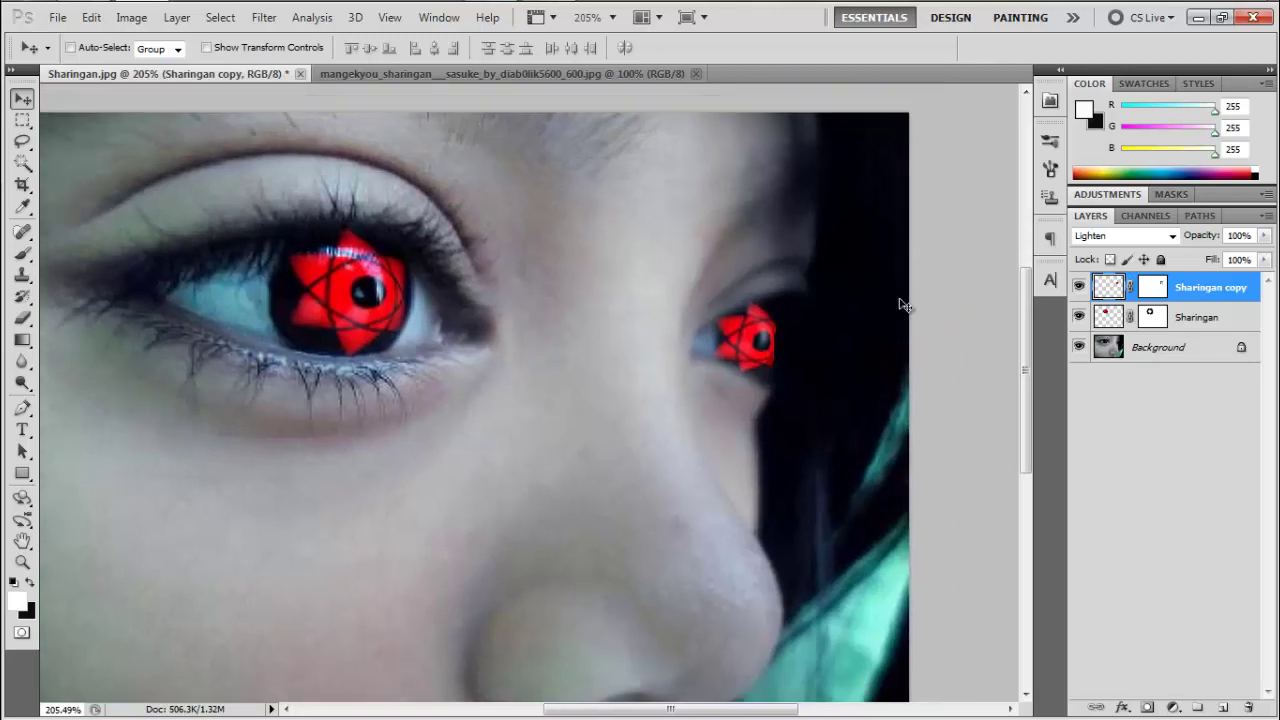
- Paint black on the copy's layer mask to trim red spilling past the right eye, toggling visibility to compare
click(1154, 287)
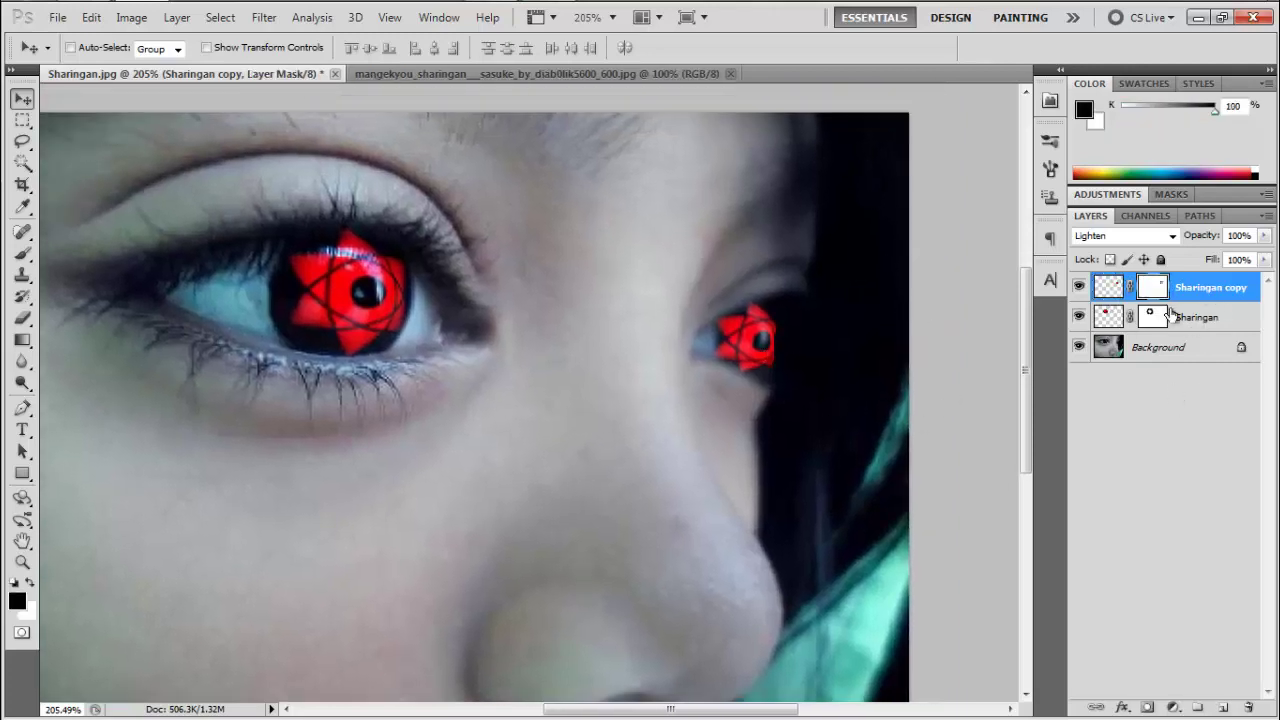
click(22, 253)
scroll(817, 386, up, 5)
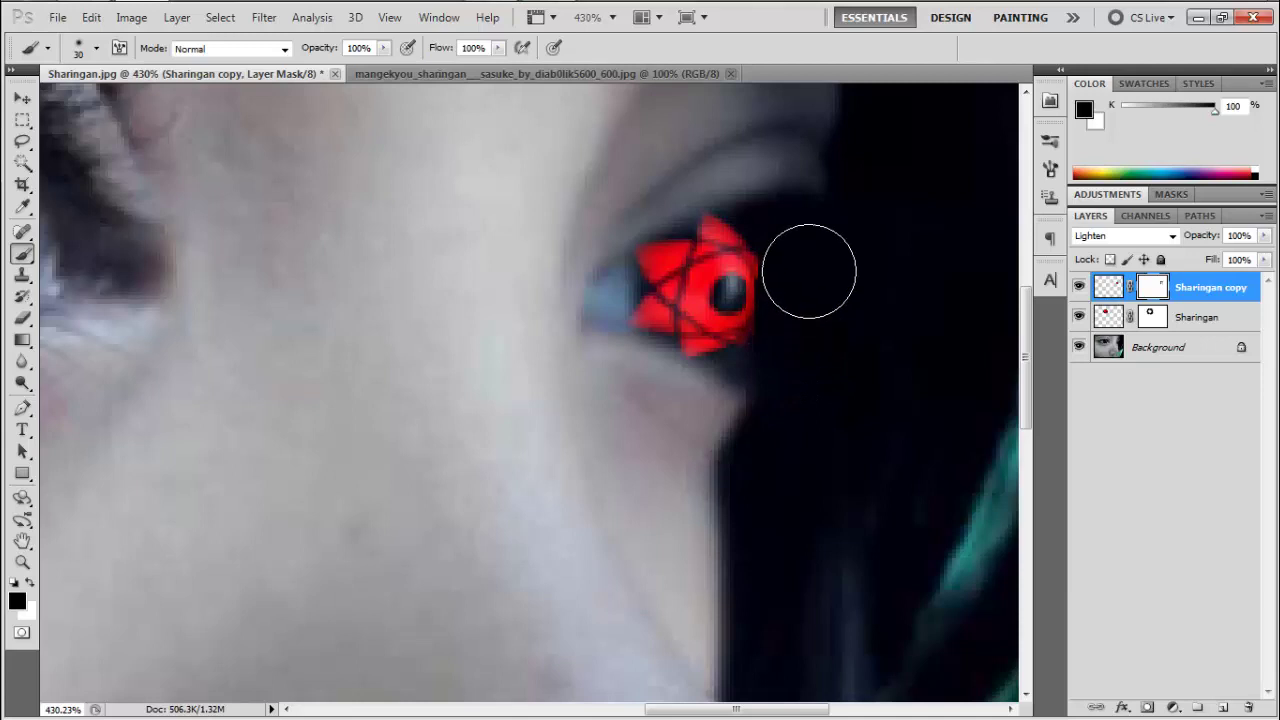
scroll(859, 341, down, 1)
scroll(859, 341, down, 6)
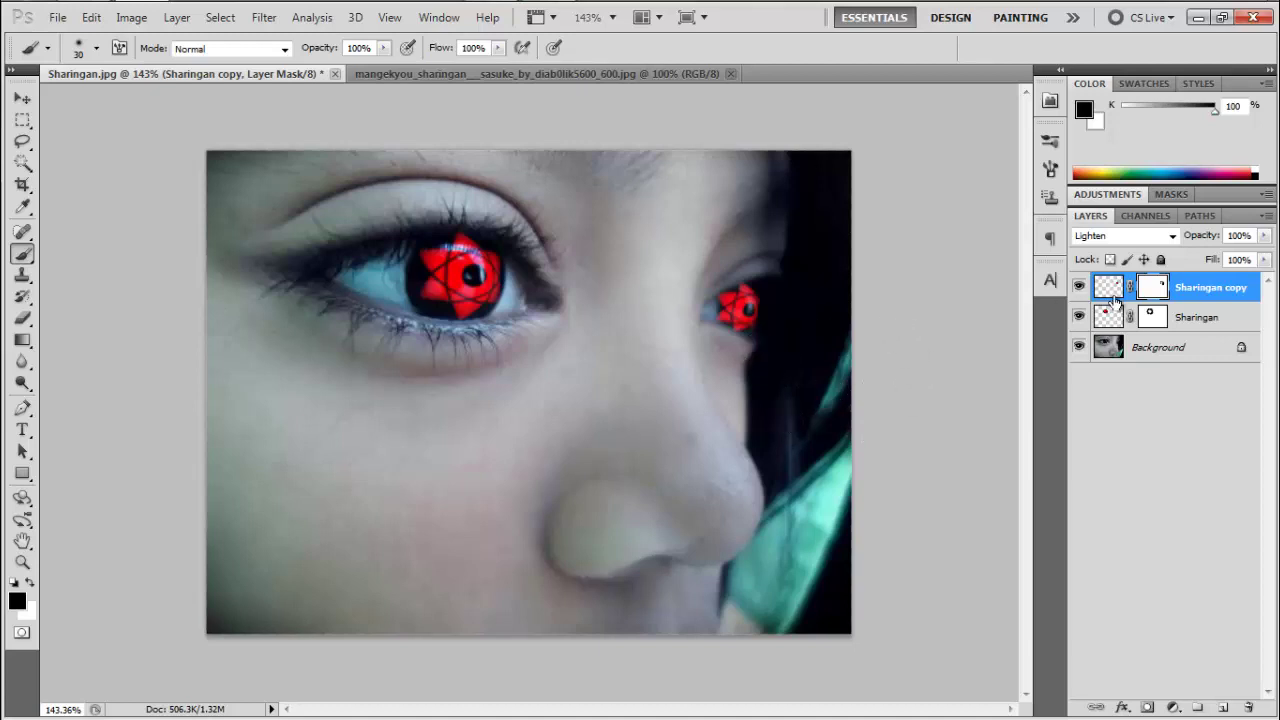
click(1079, 287)
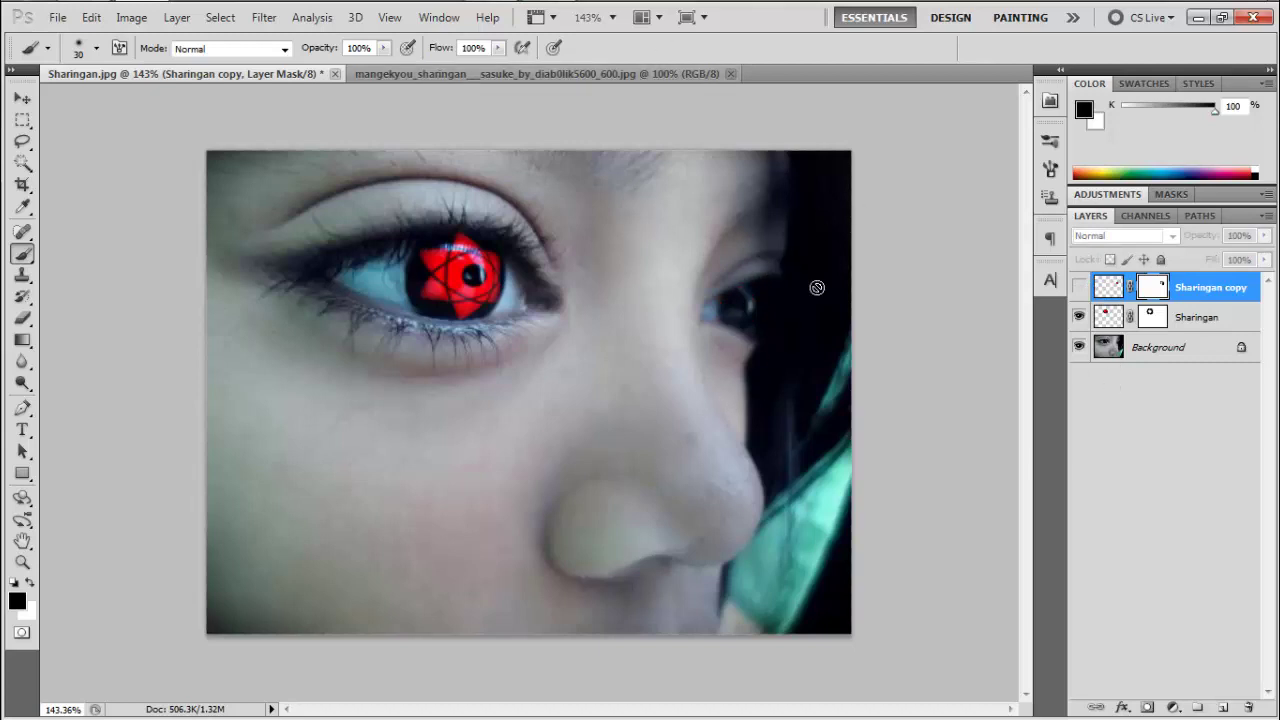
click(1079, 287)
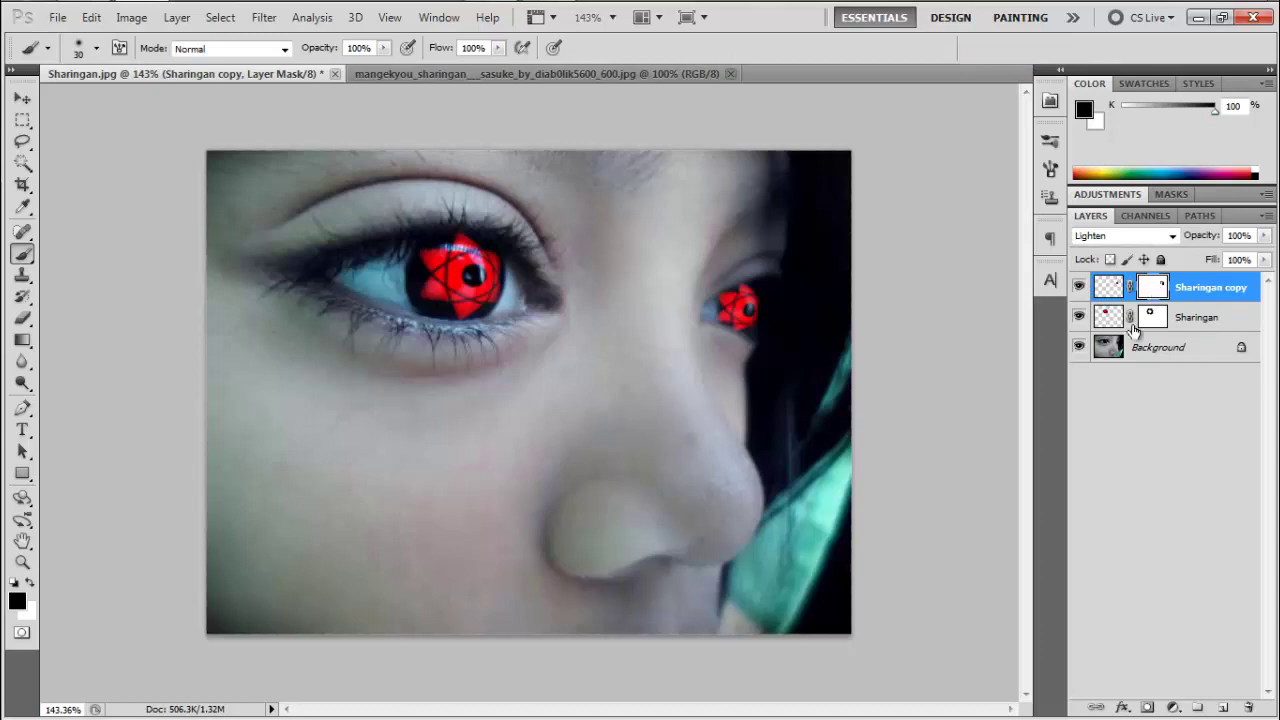
- Cancel a Gaussian Blur started on the mask and target the Sharingan copy's pixels instead
click(264, 17)
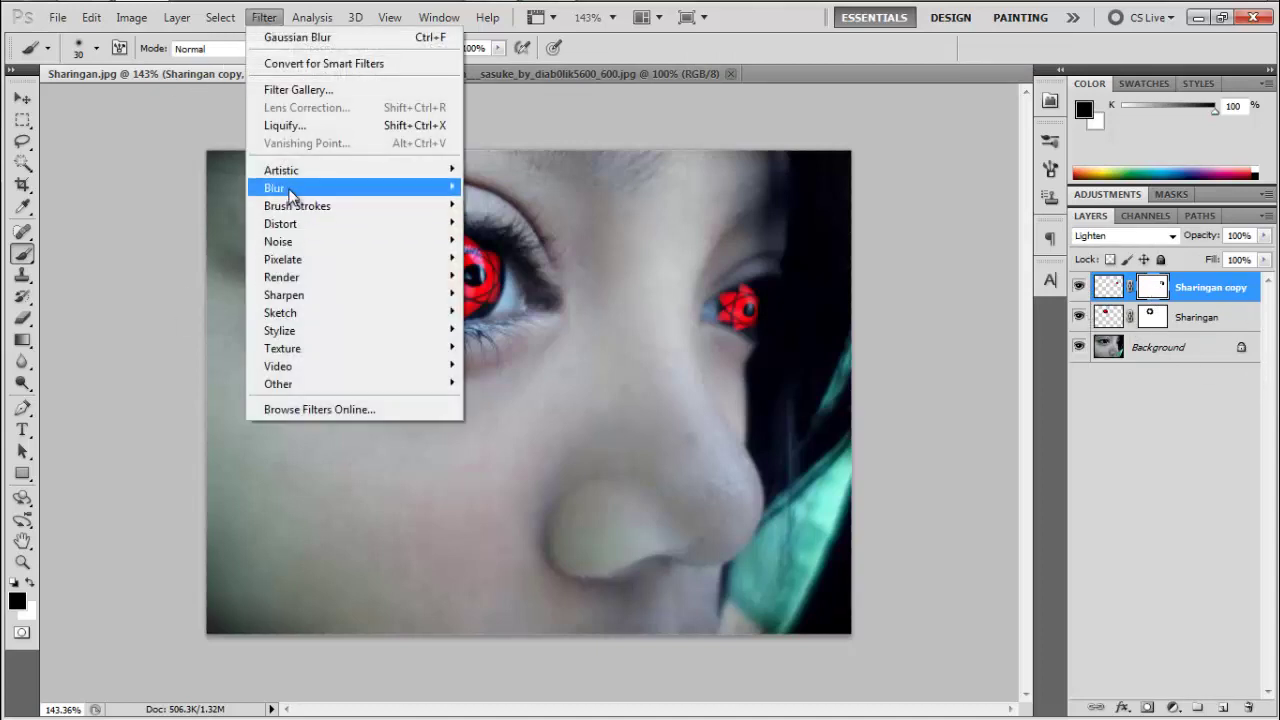
mouse_move(290, 190)
click(523, 257)
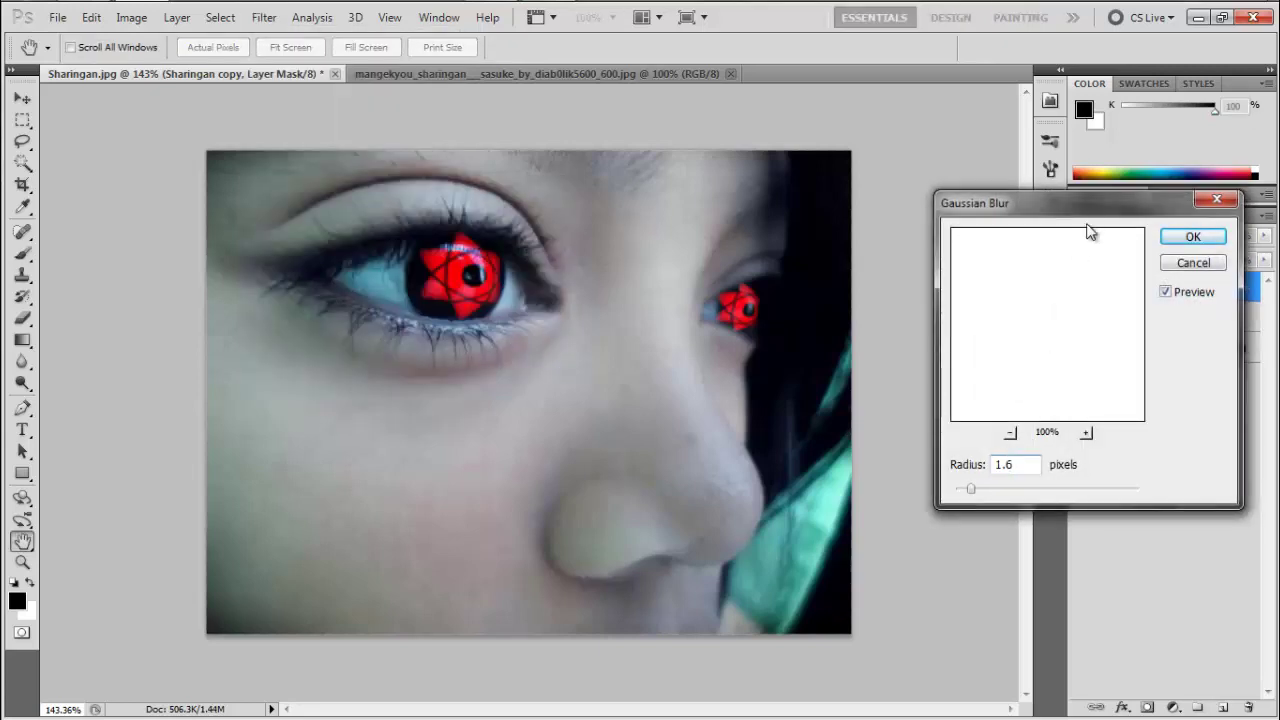
drag(1090, 205, 877, 270)
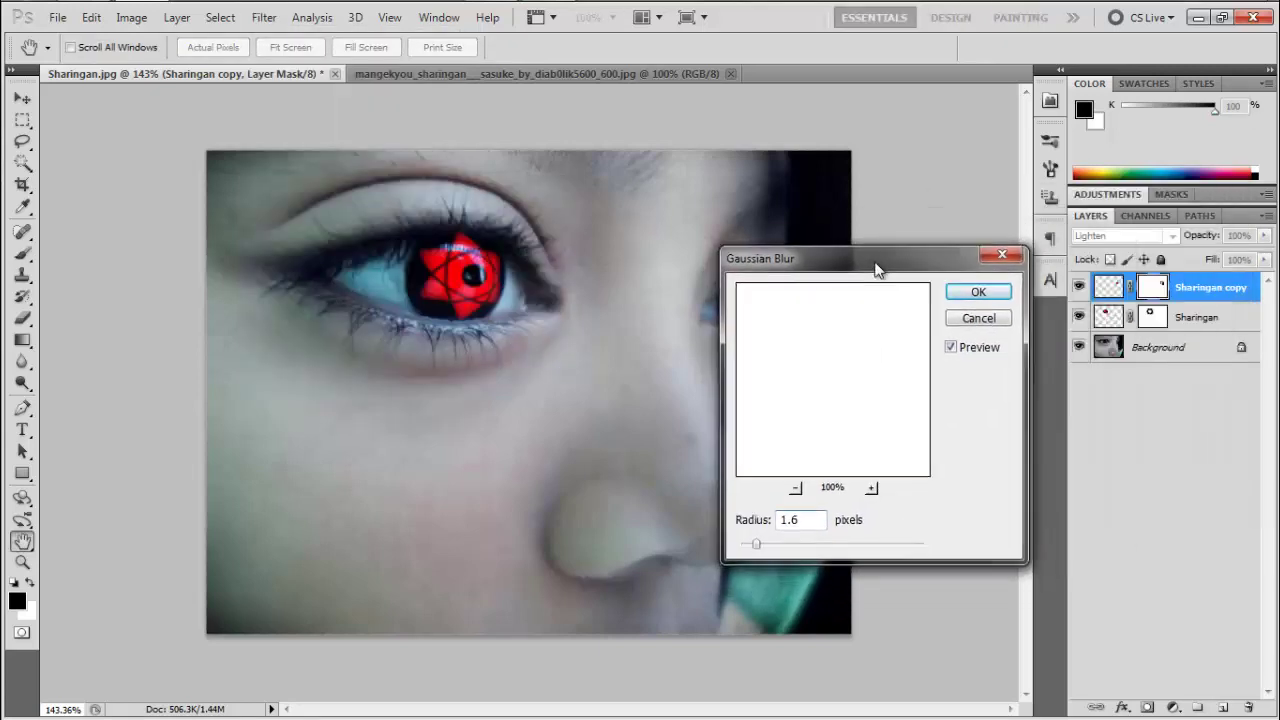
click(978, 318)
key(b)
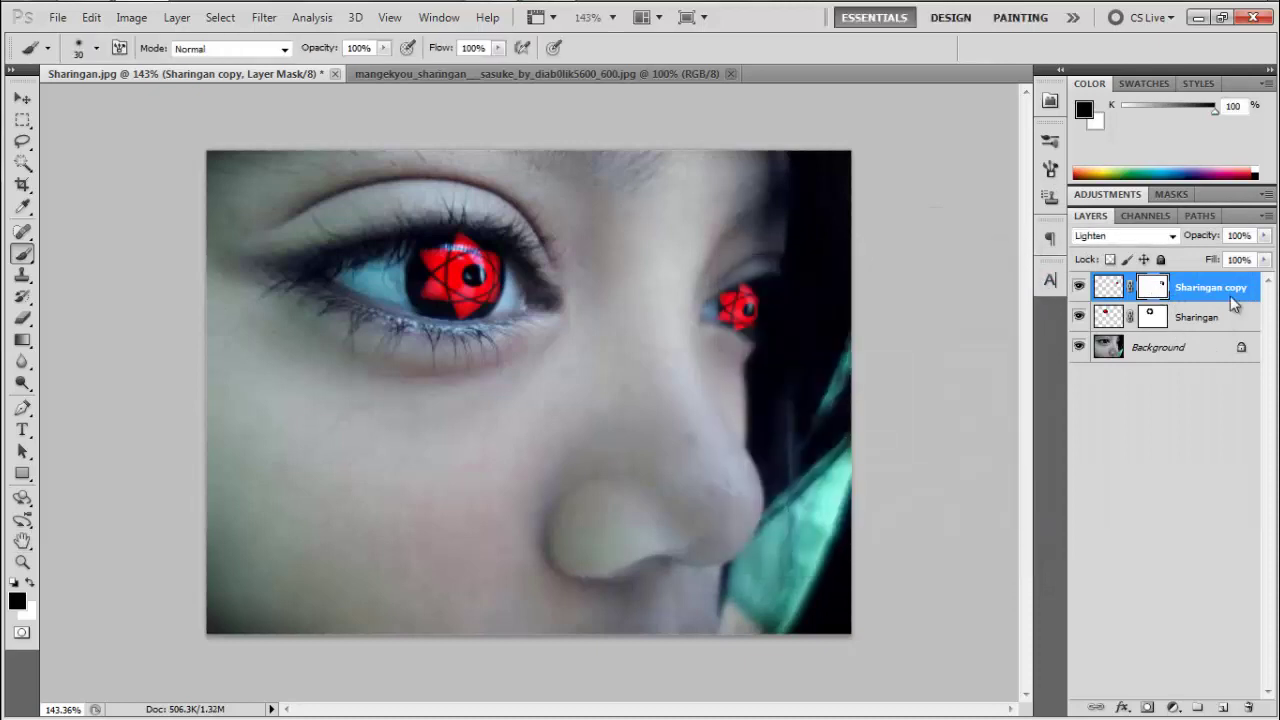
click(1107, 289)
key(x)
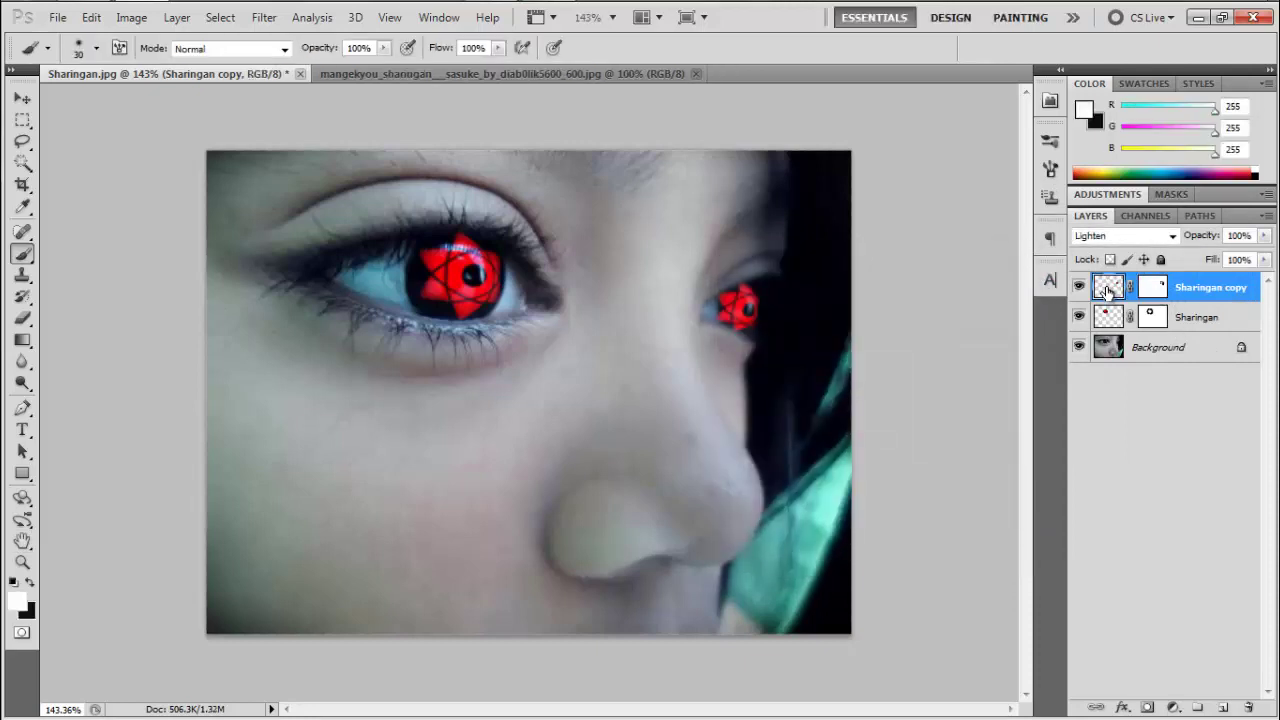
- Apply a Gaussian Blur with radius 1.6 pixels to the Sharingan copy
click(265, 20)
mouse_move(299, 190)
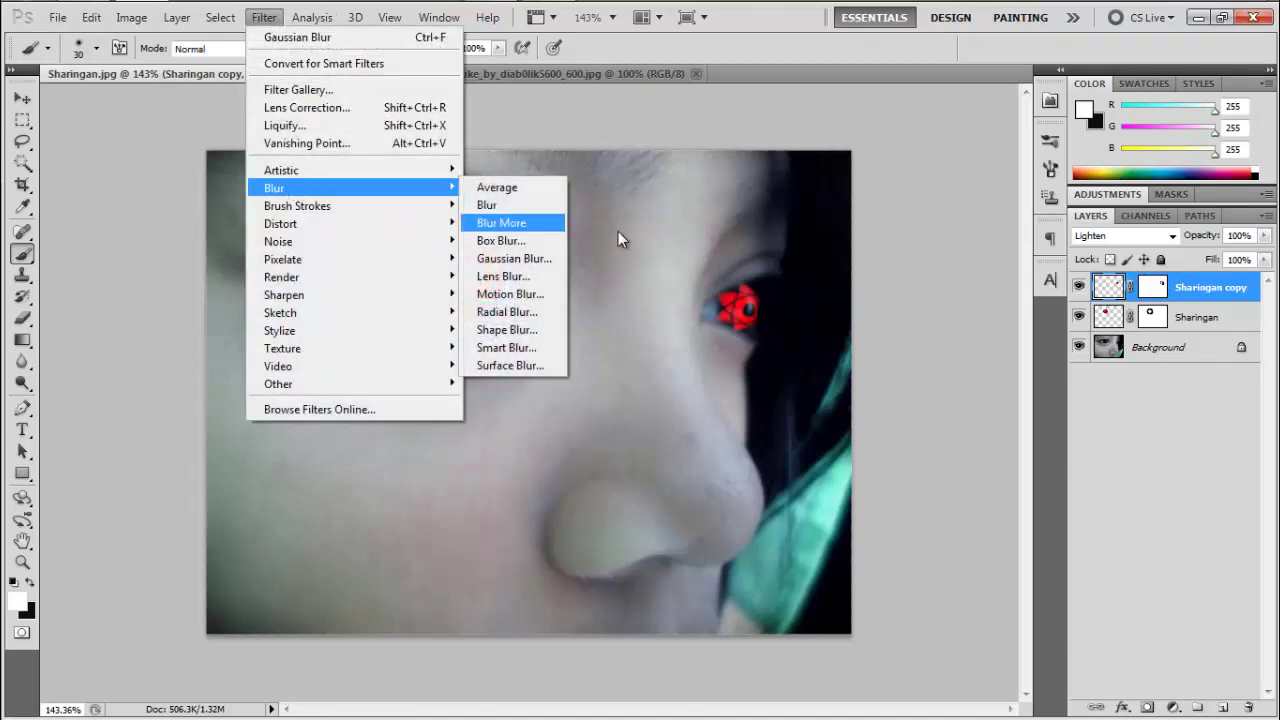
click(512, 258)
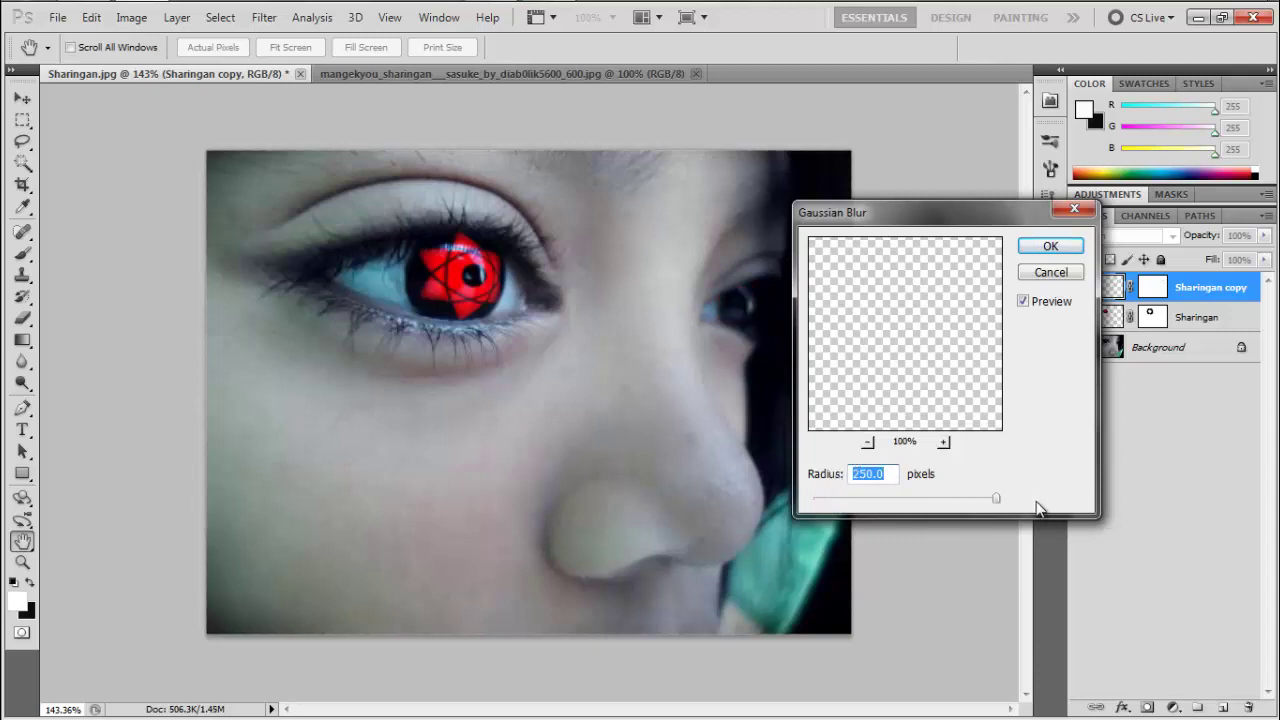
drag(1004, 501, 622, 502)
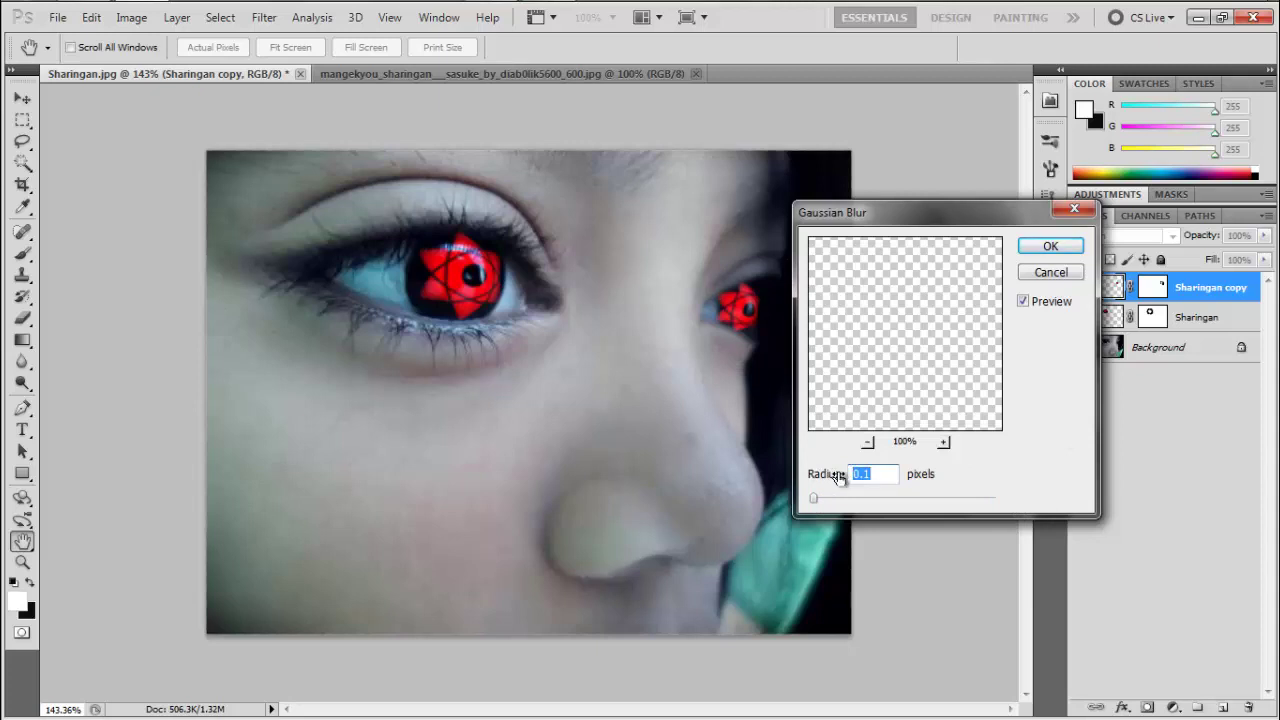
text(1.6)
click(1050, 246)
key(b)
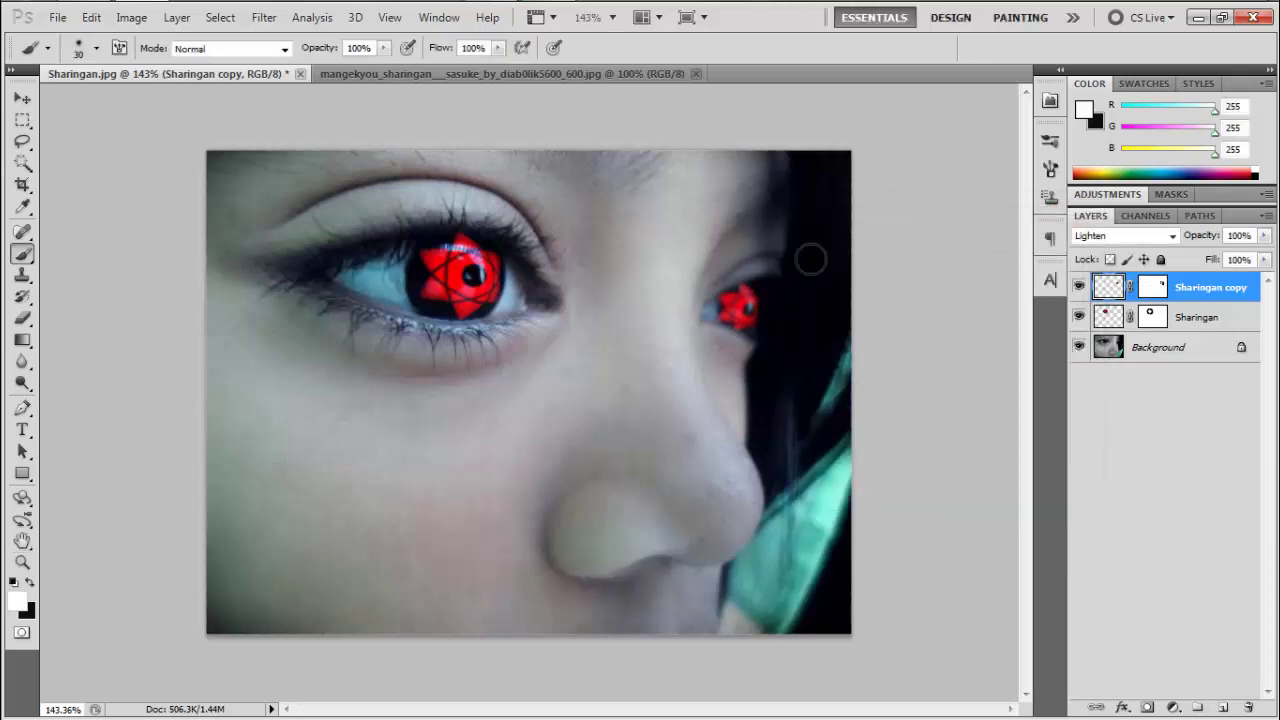
scroll(783, 273, down, 2)
scroll(971, 354, down, 1)
scroll(689, 463, up, 3)
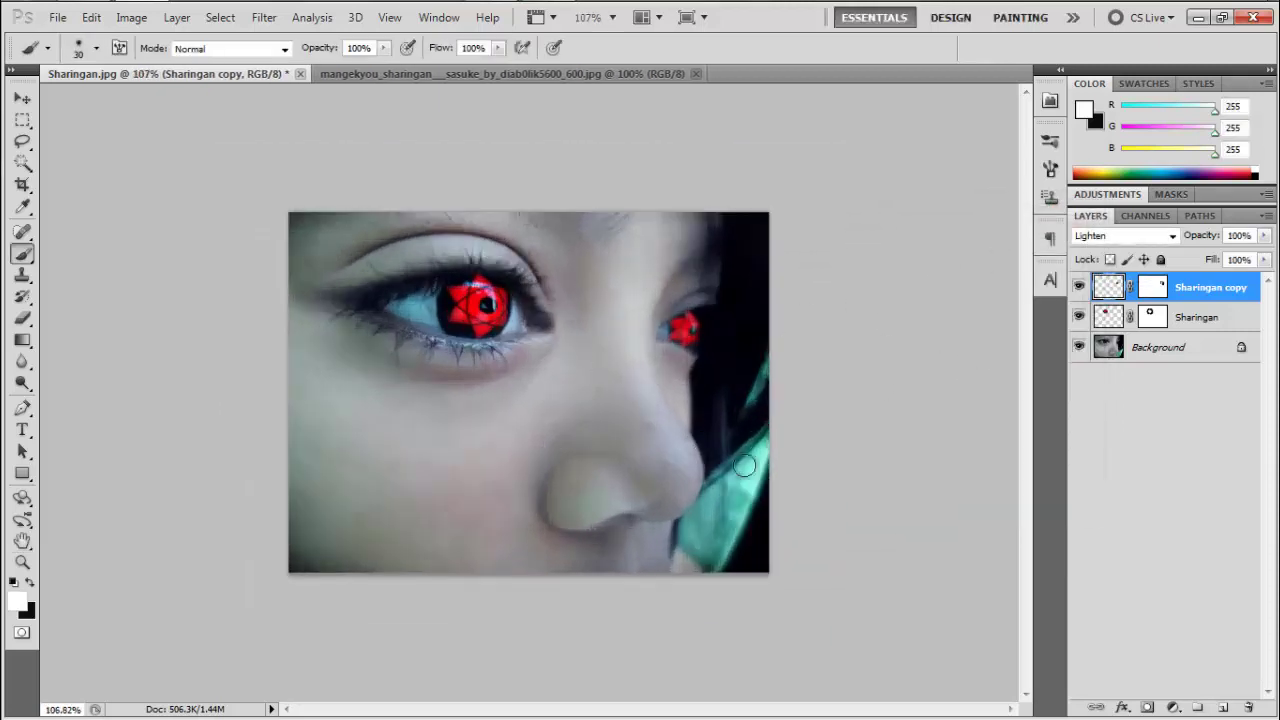
click(22, 98)
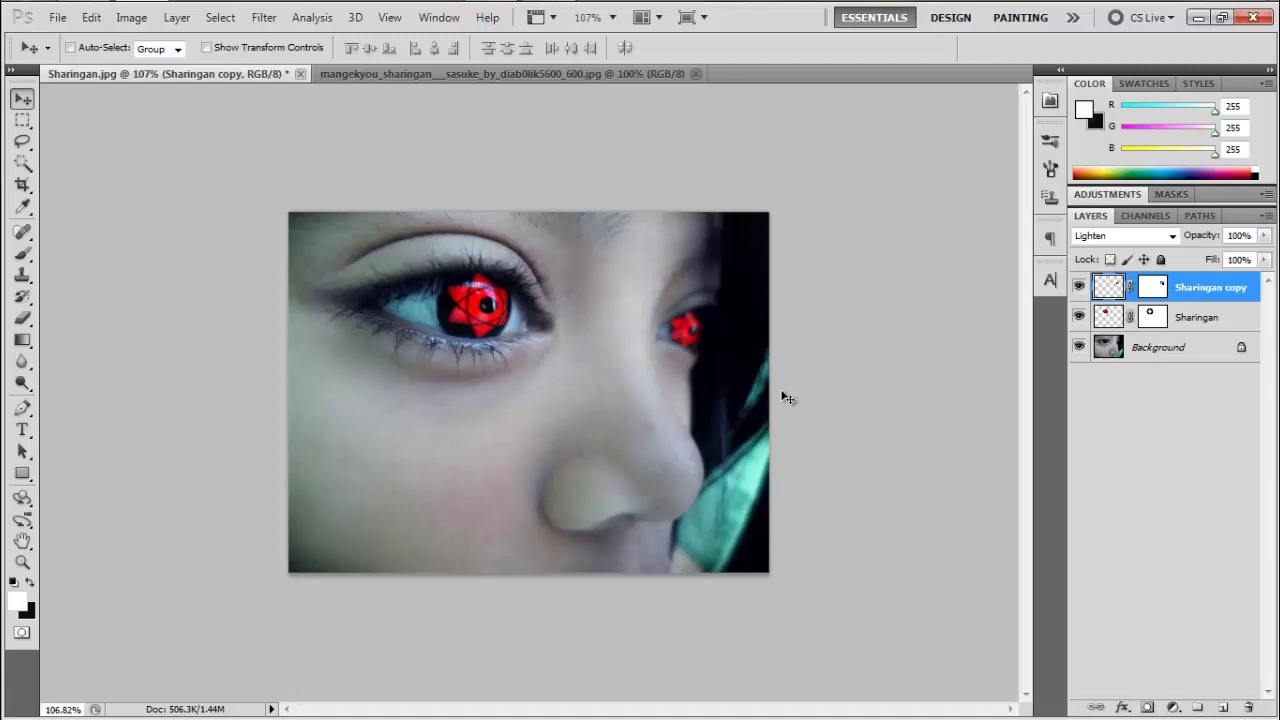
- Minimize Photoshop and refresh the Windows desktop twice
click(1197, 18)
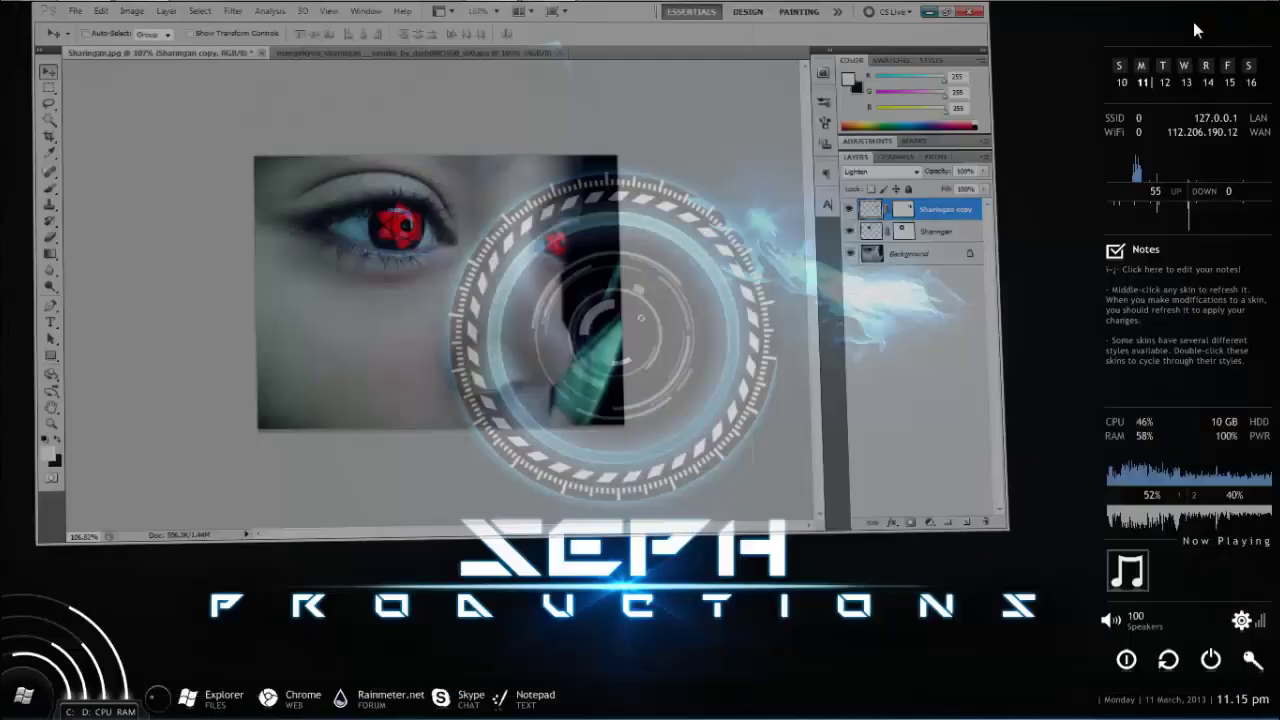
right_click(959, 246)
click(1006, 330)
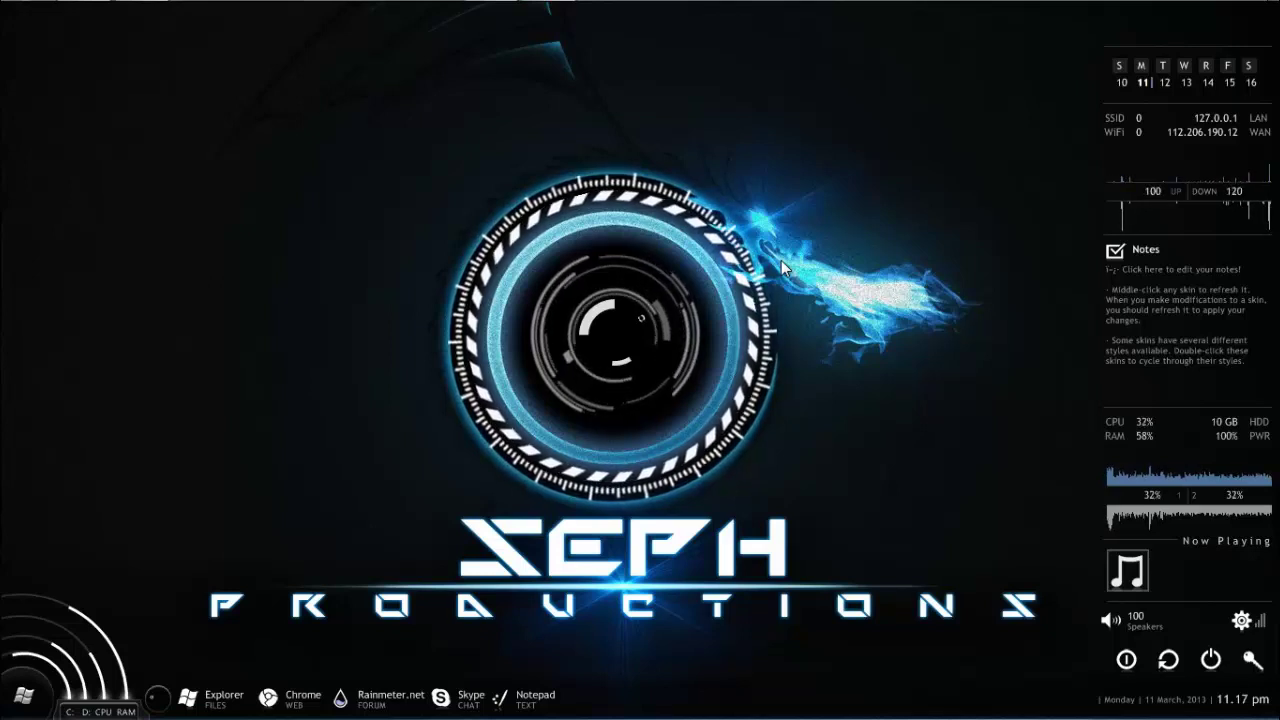
right_click(876, 116)
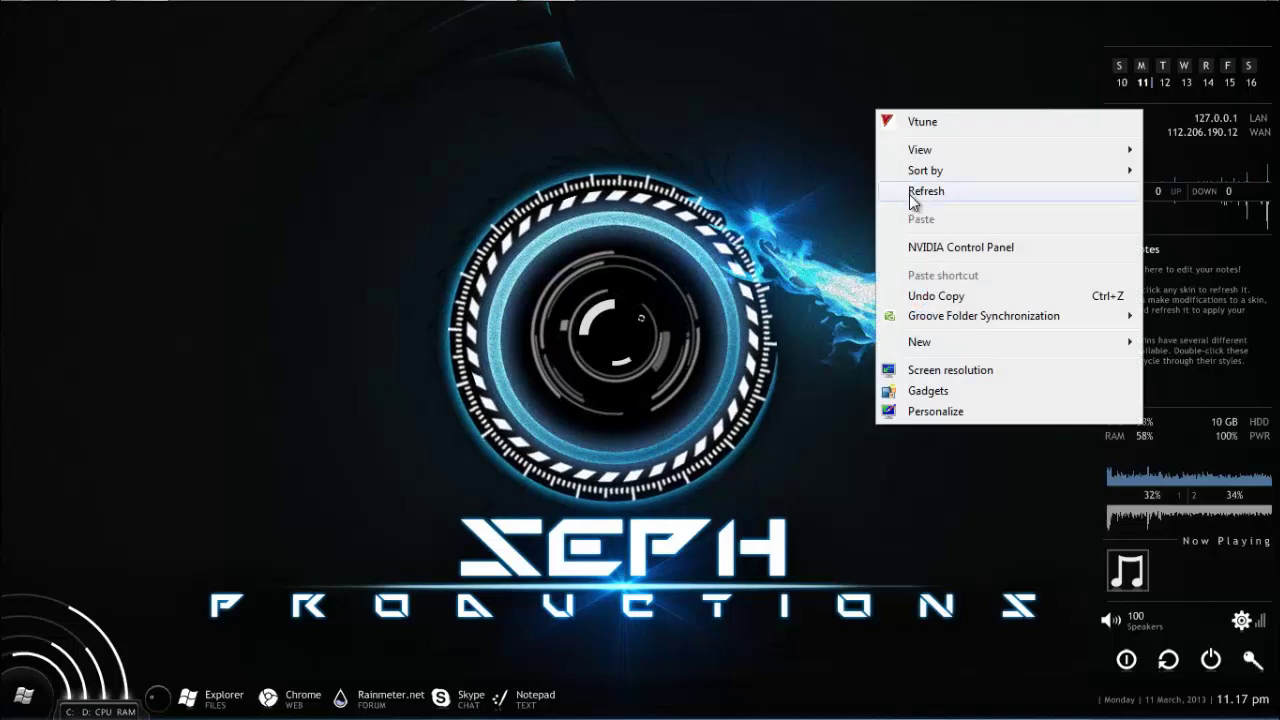
click(902, 188)
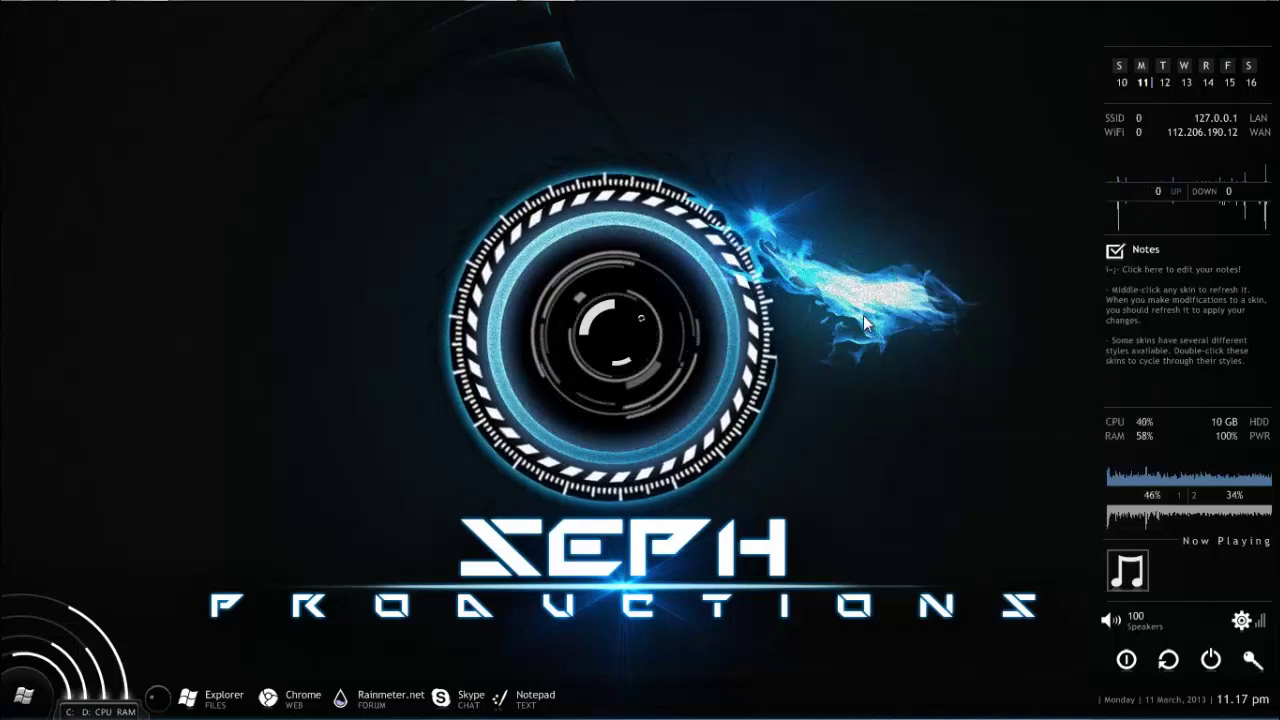